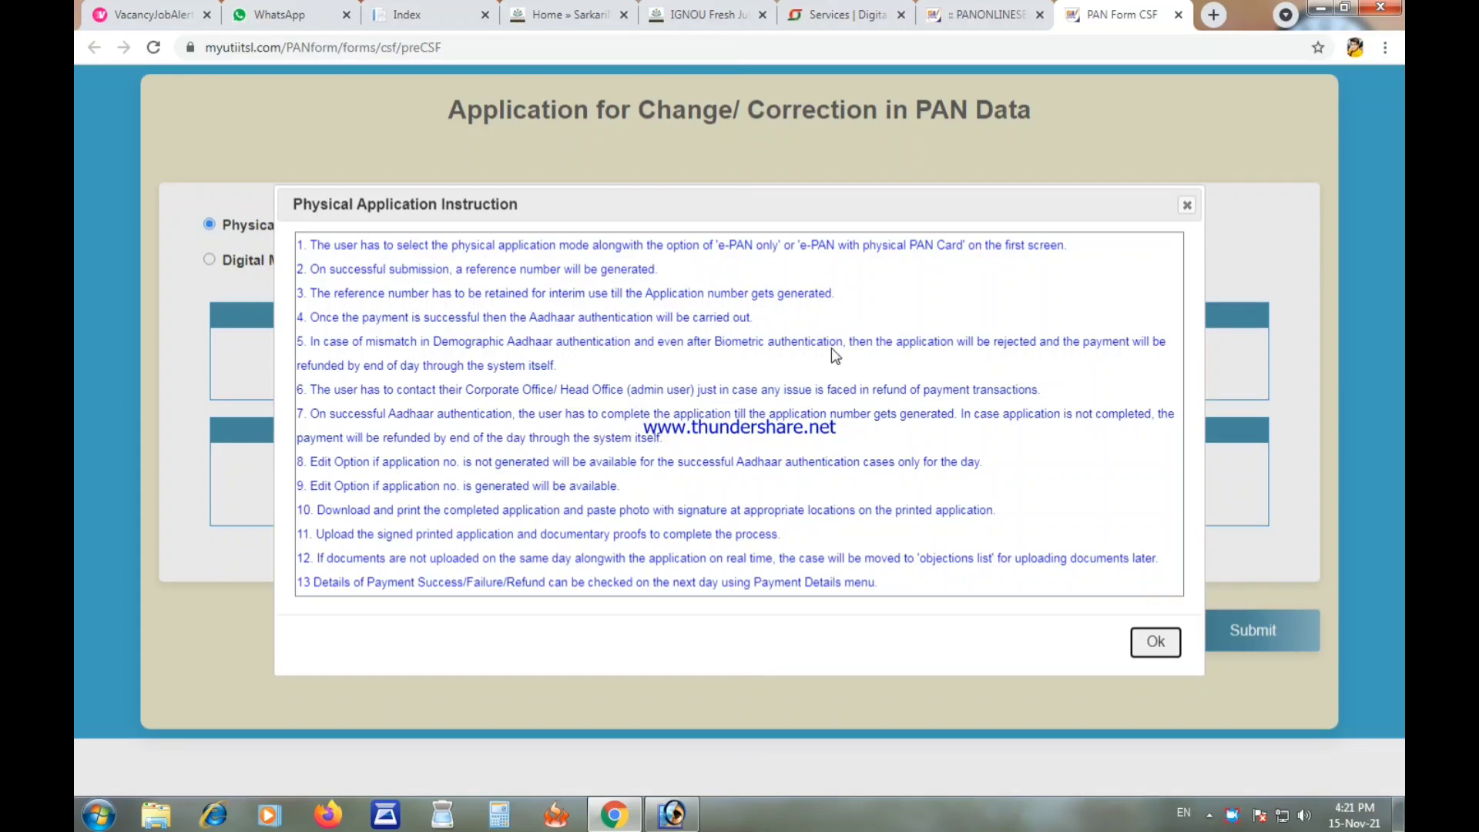
# Step: Enter the applicant's PAN and request both a physical PAN card and e-PAN
pyautogui.click(1153, 641)
pyautogui.click(649, 353)
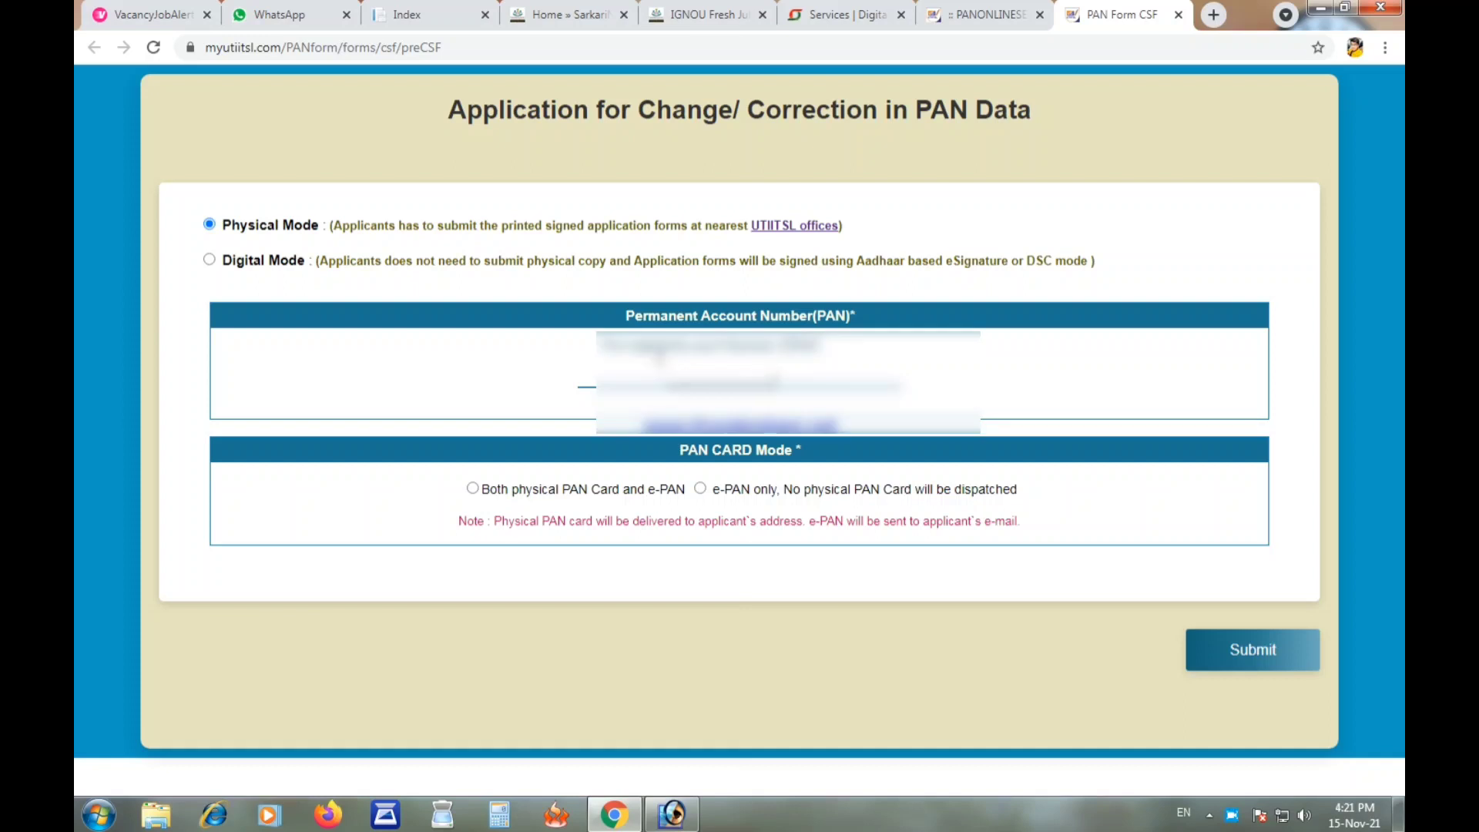
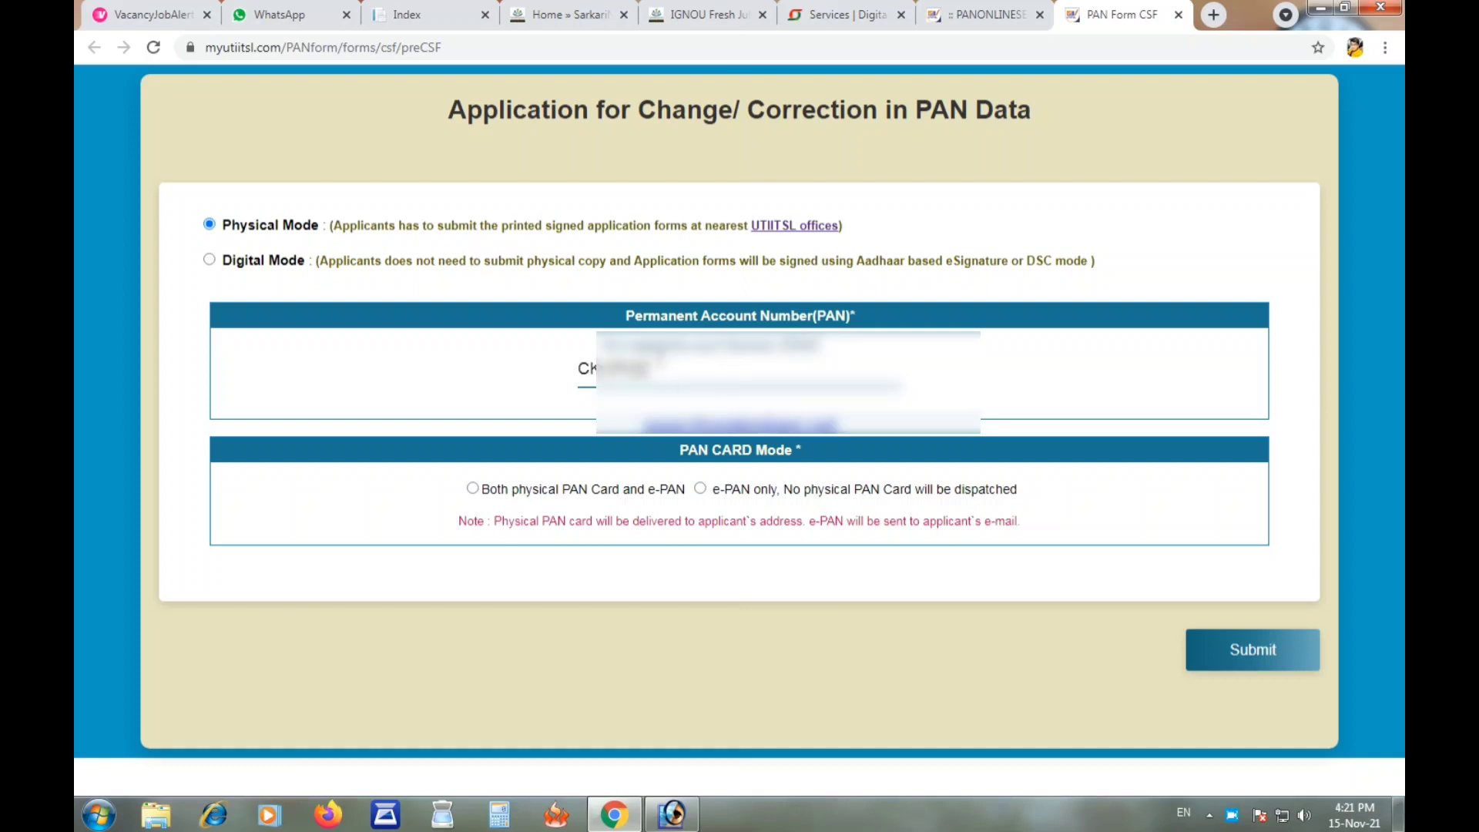
pyautogui.click(426, 406)
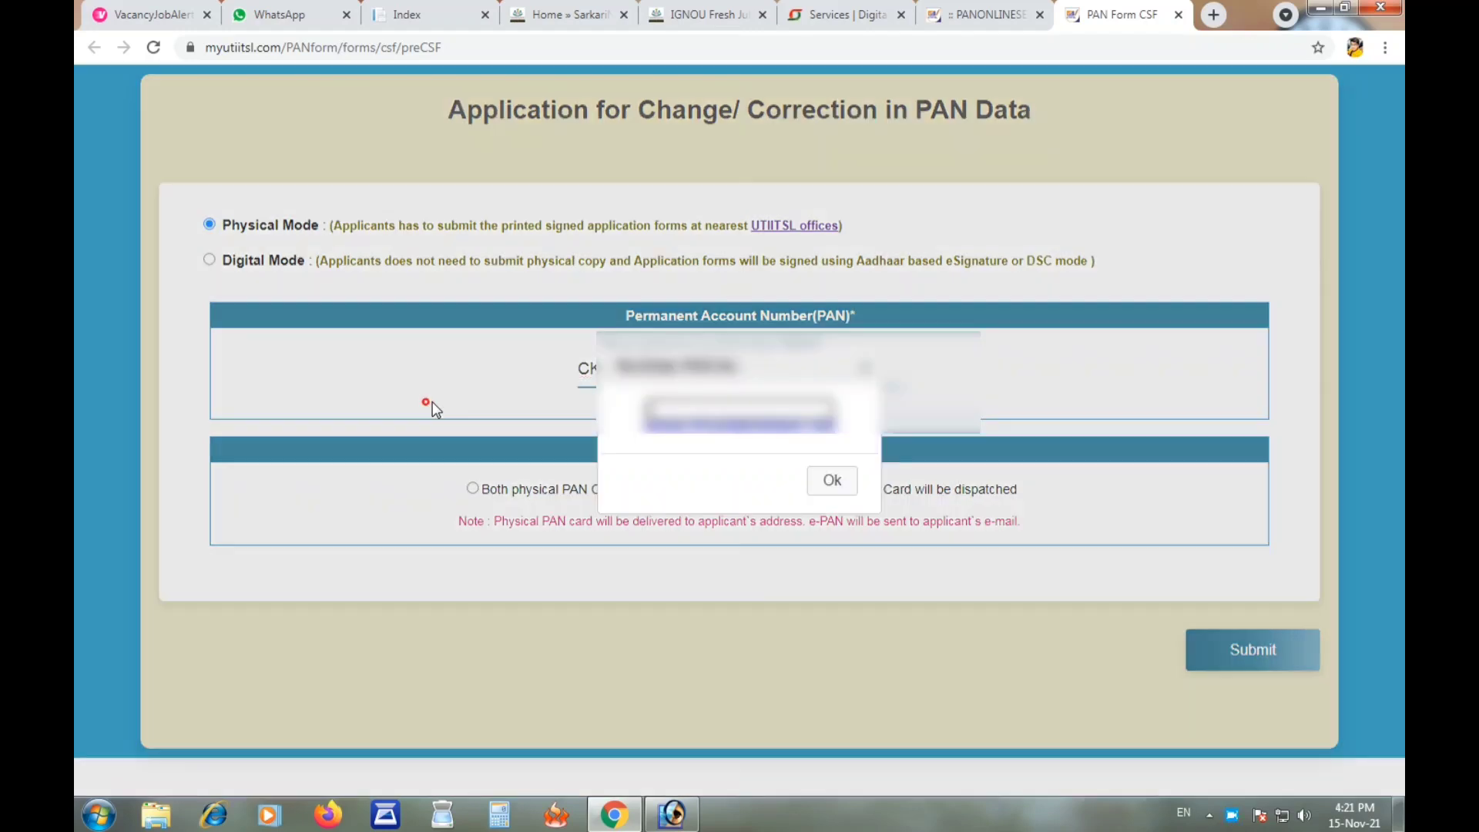
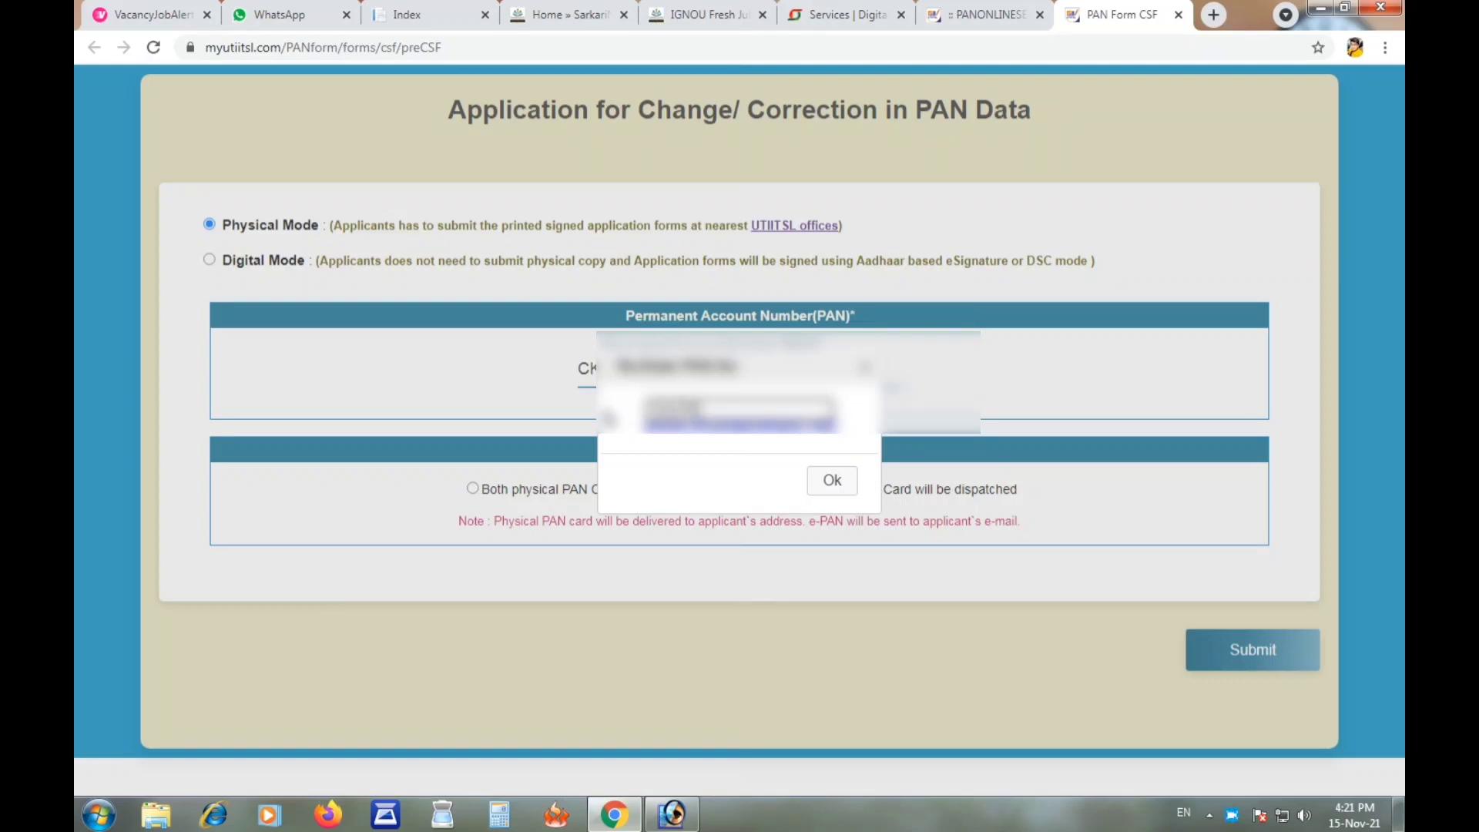
pyautogui.click(832, 480)
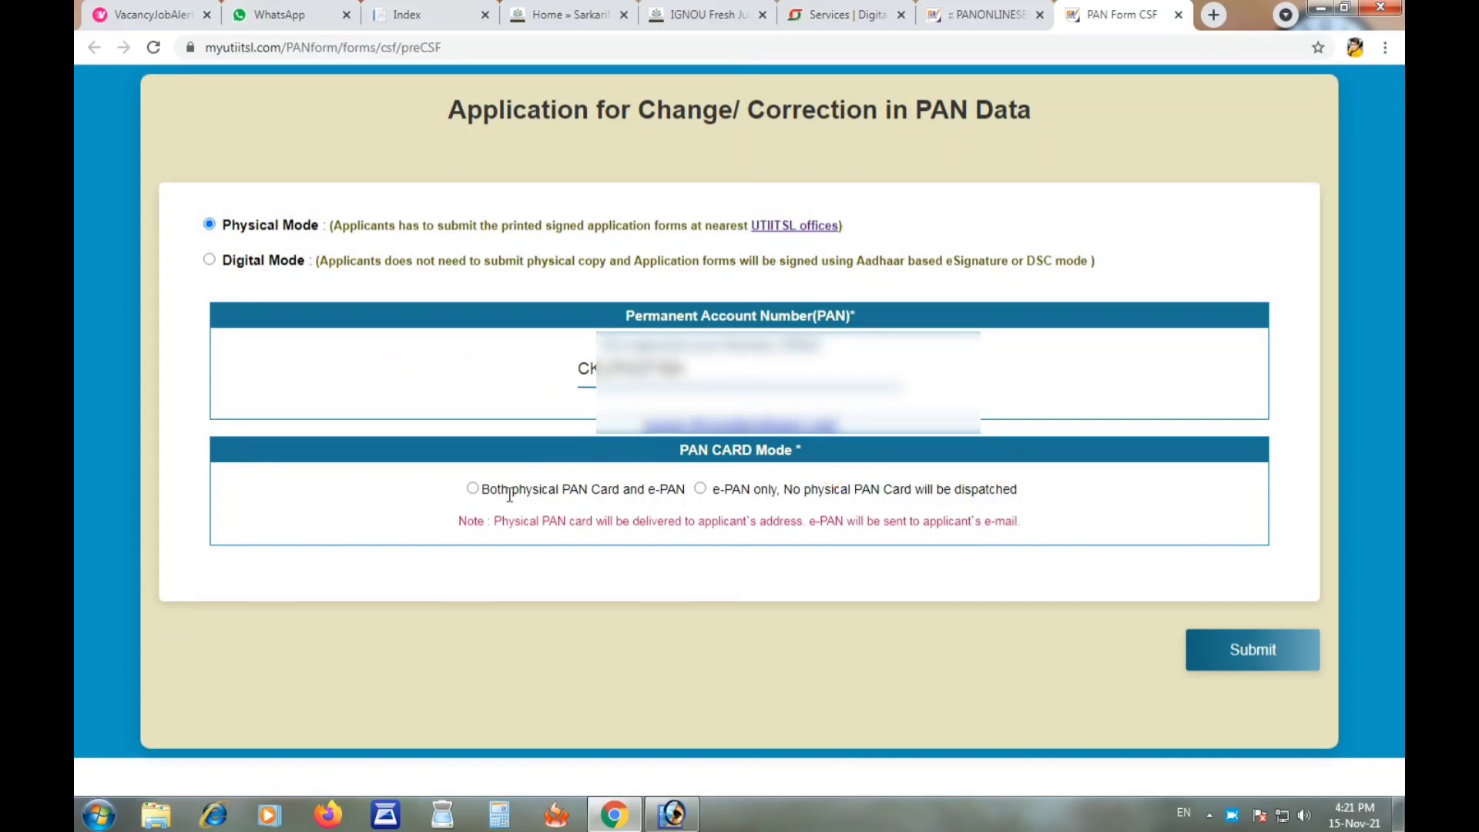
pyautogui.click(472, 489)
pyautogui.click(1248, 649)
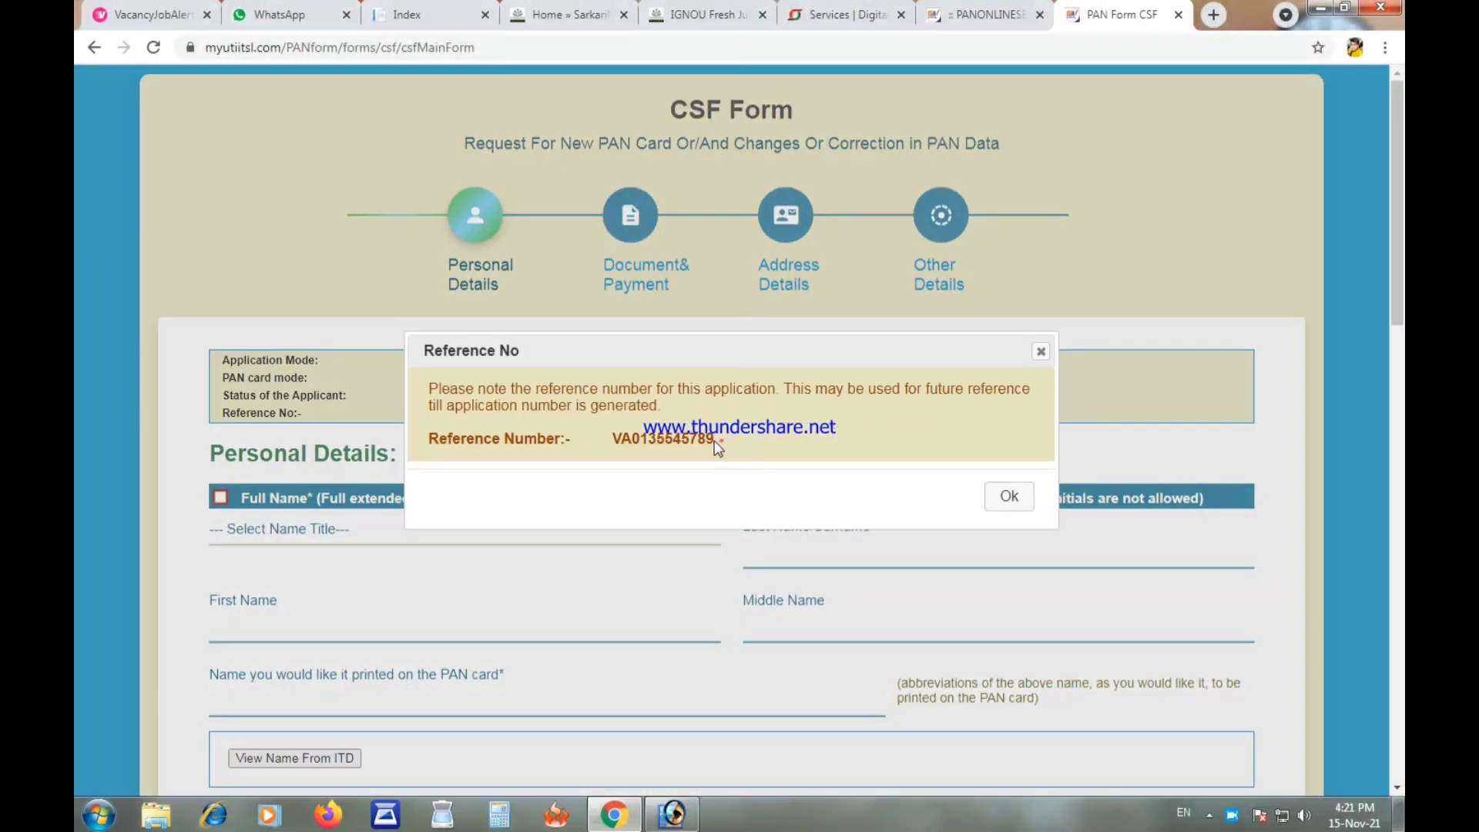
# Step: Note the application reference number, then mark Full Name for correction with title SMT
pyautogui.moveTo(715, 441); pyautogui.dragTo(616, 450)
pyautogui.click(1009, 496)
pyautogui.scroll(-2, 620, 397)
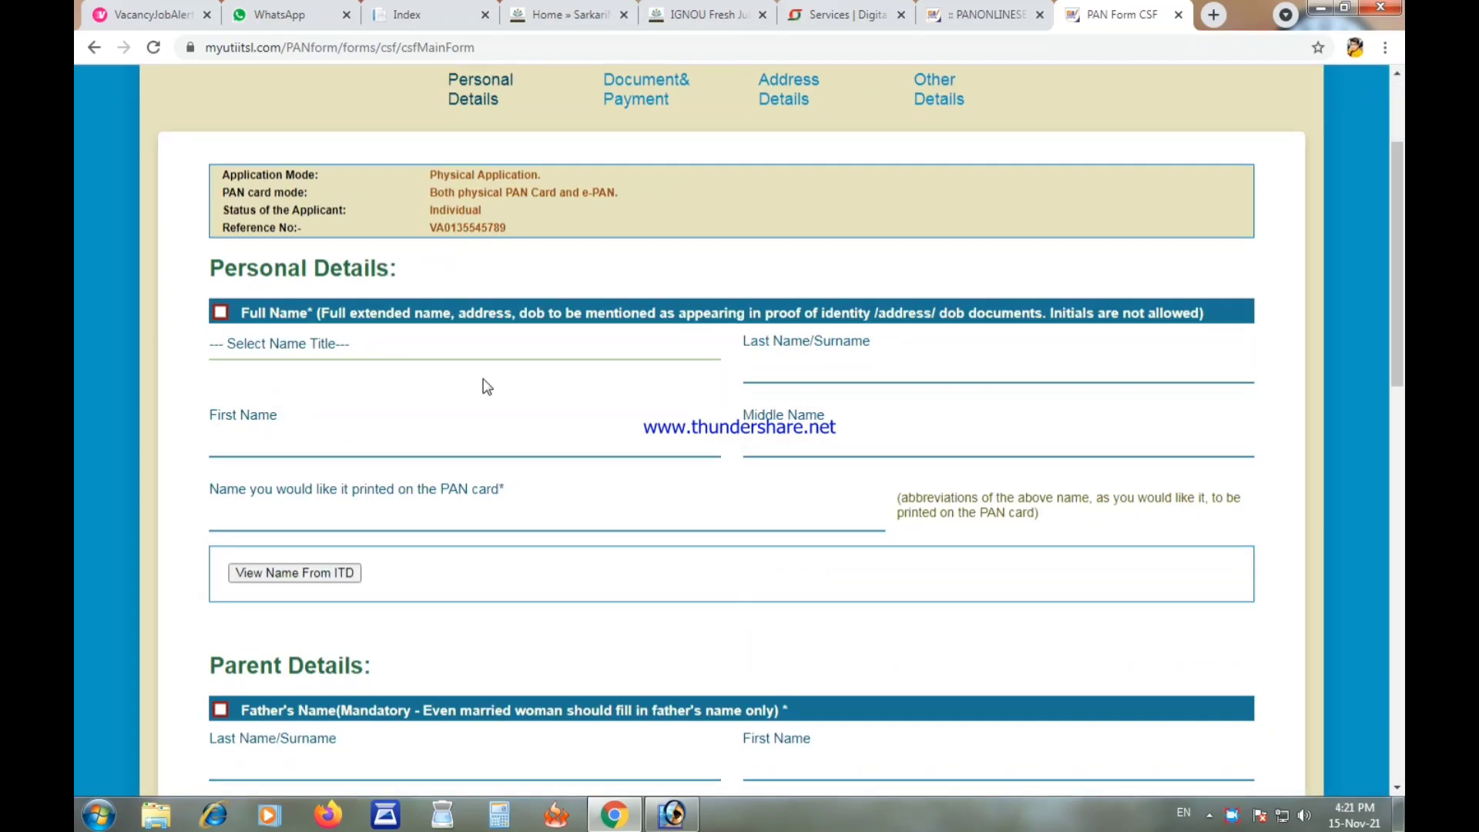
pyautogui.click(221, 314)
pyautogui.click(306, 356)
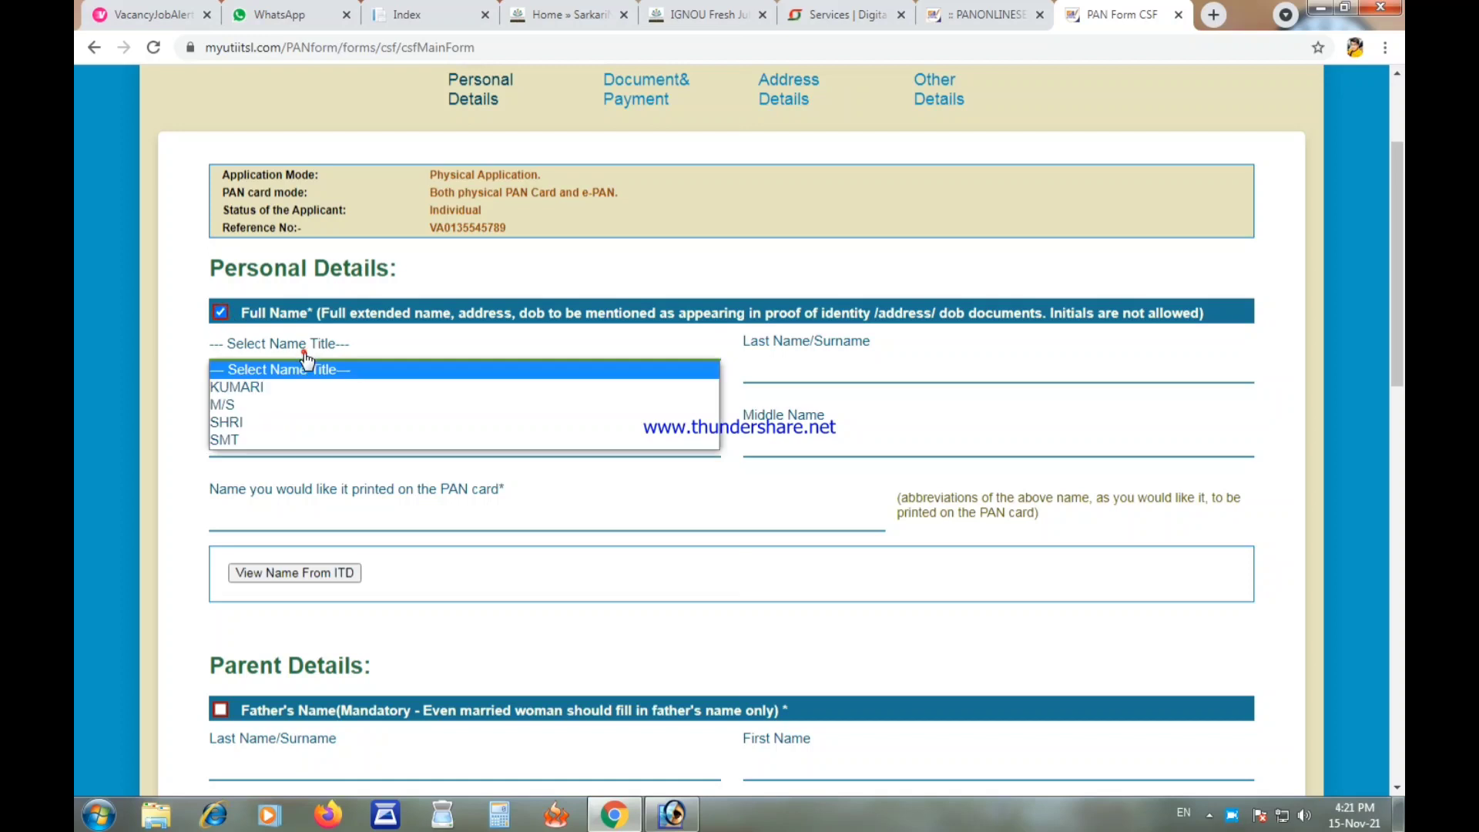
pyautogui.click(304, 437)
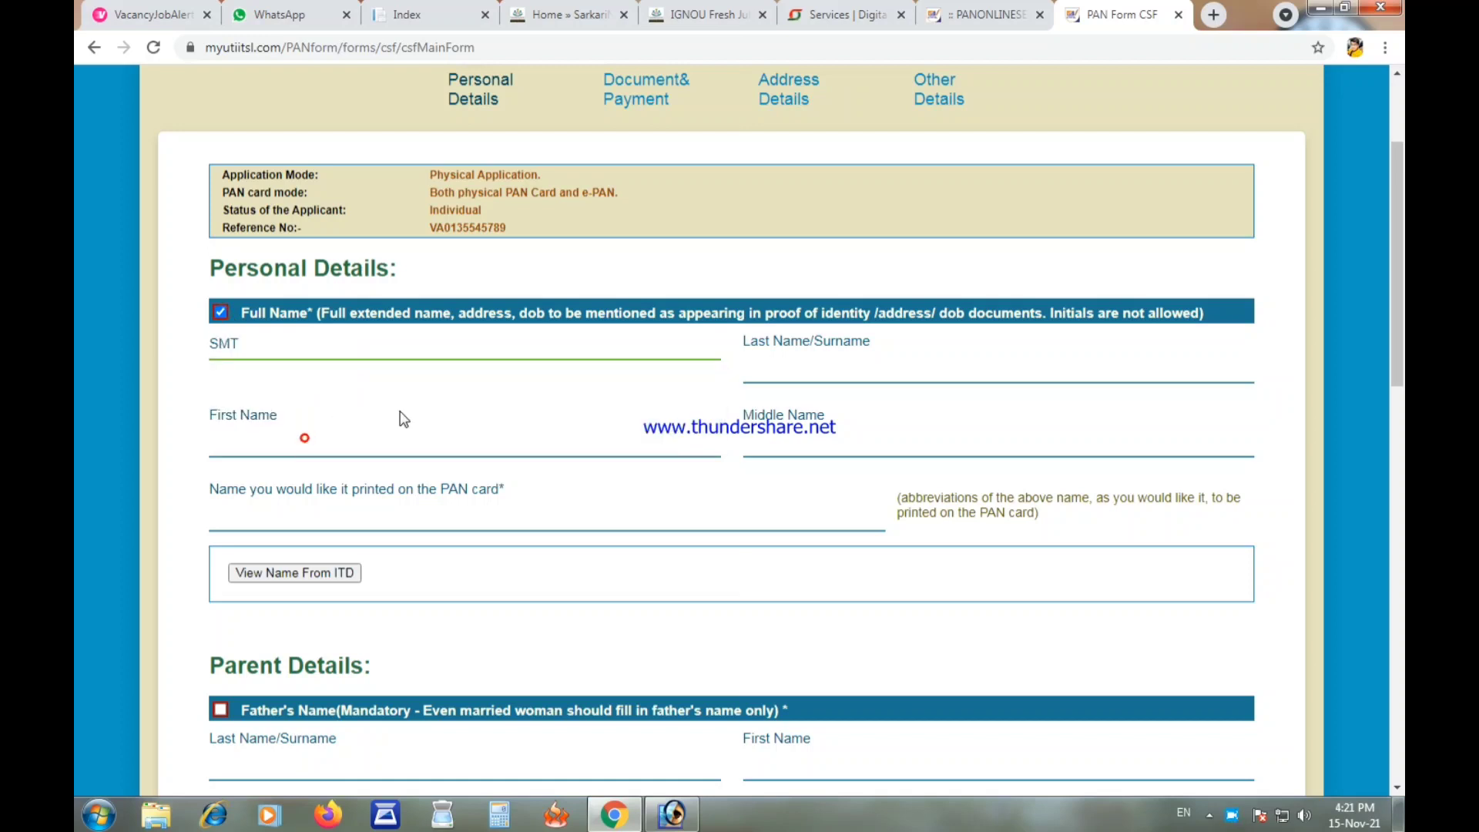
# Step: Enter the applicant's surname and first name, leaving the middle name empty
pyautogui.click(818, 365)
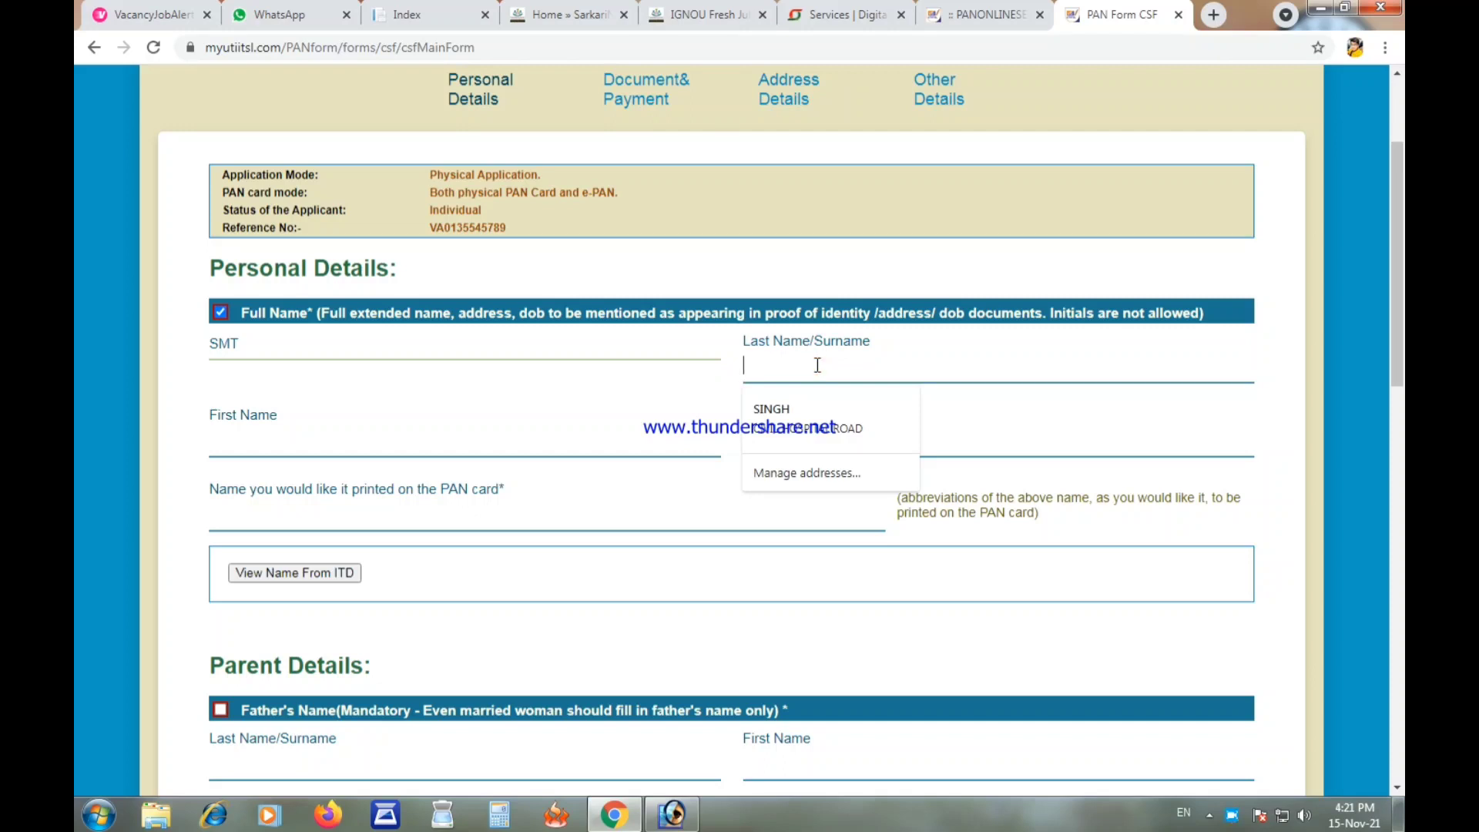
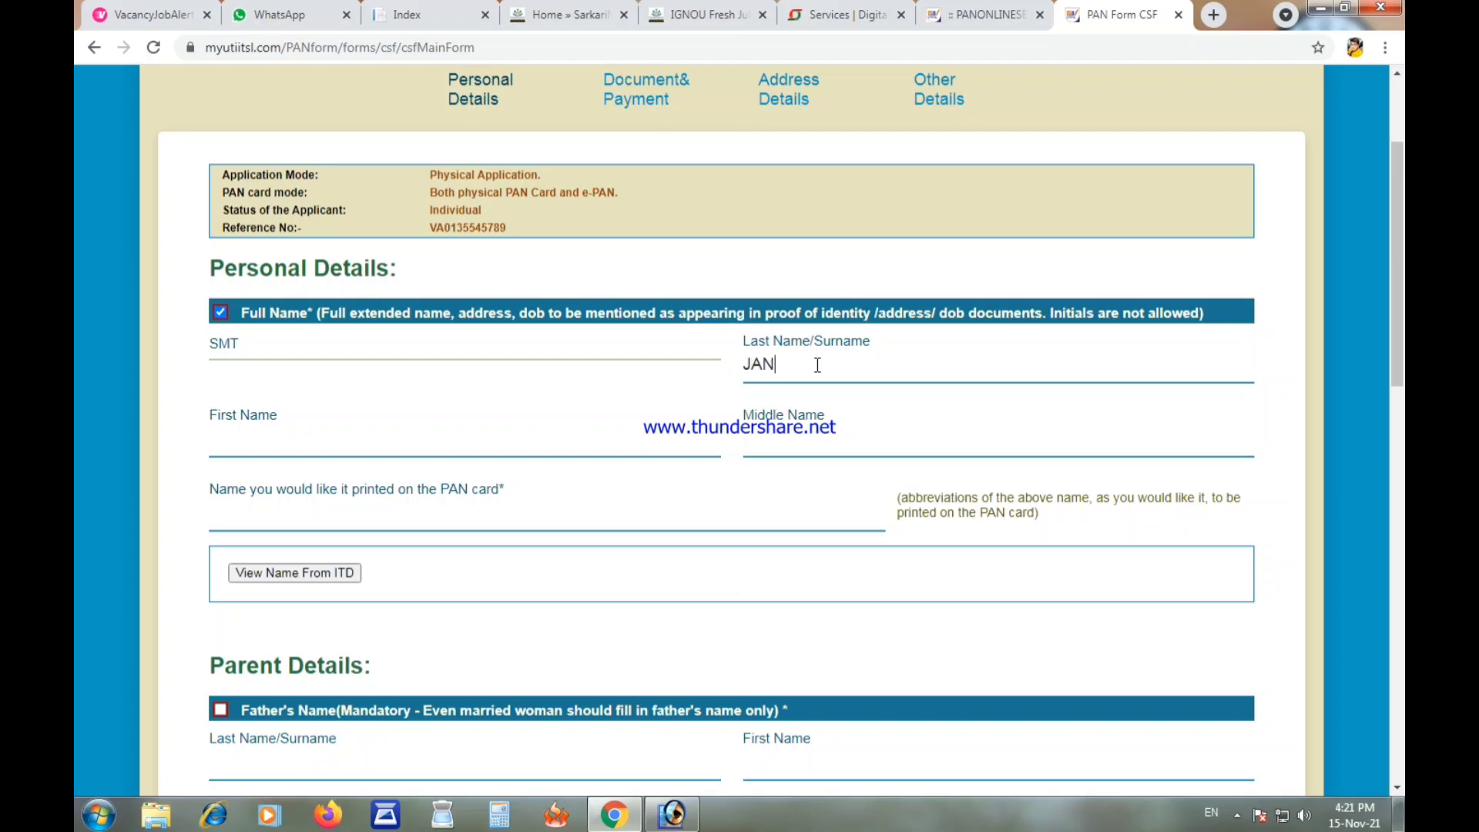
pyautogui.press('Tab')
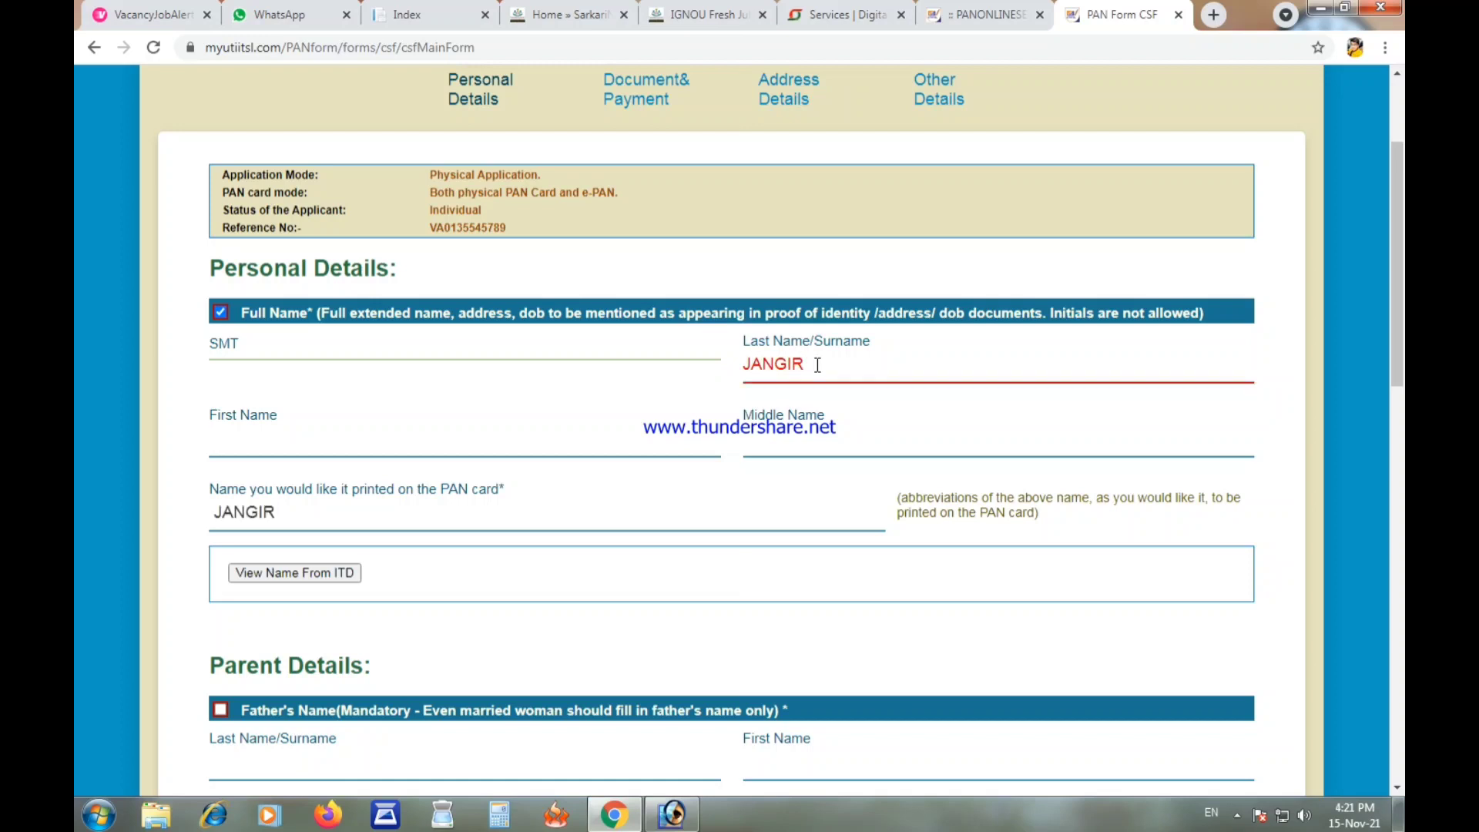
pyautogui.press('Tab')
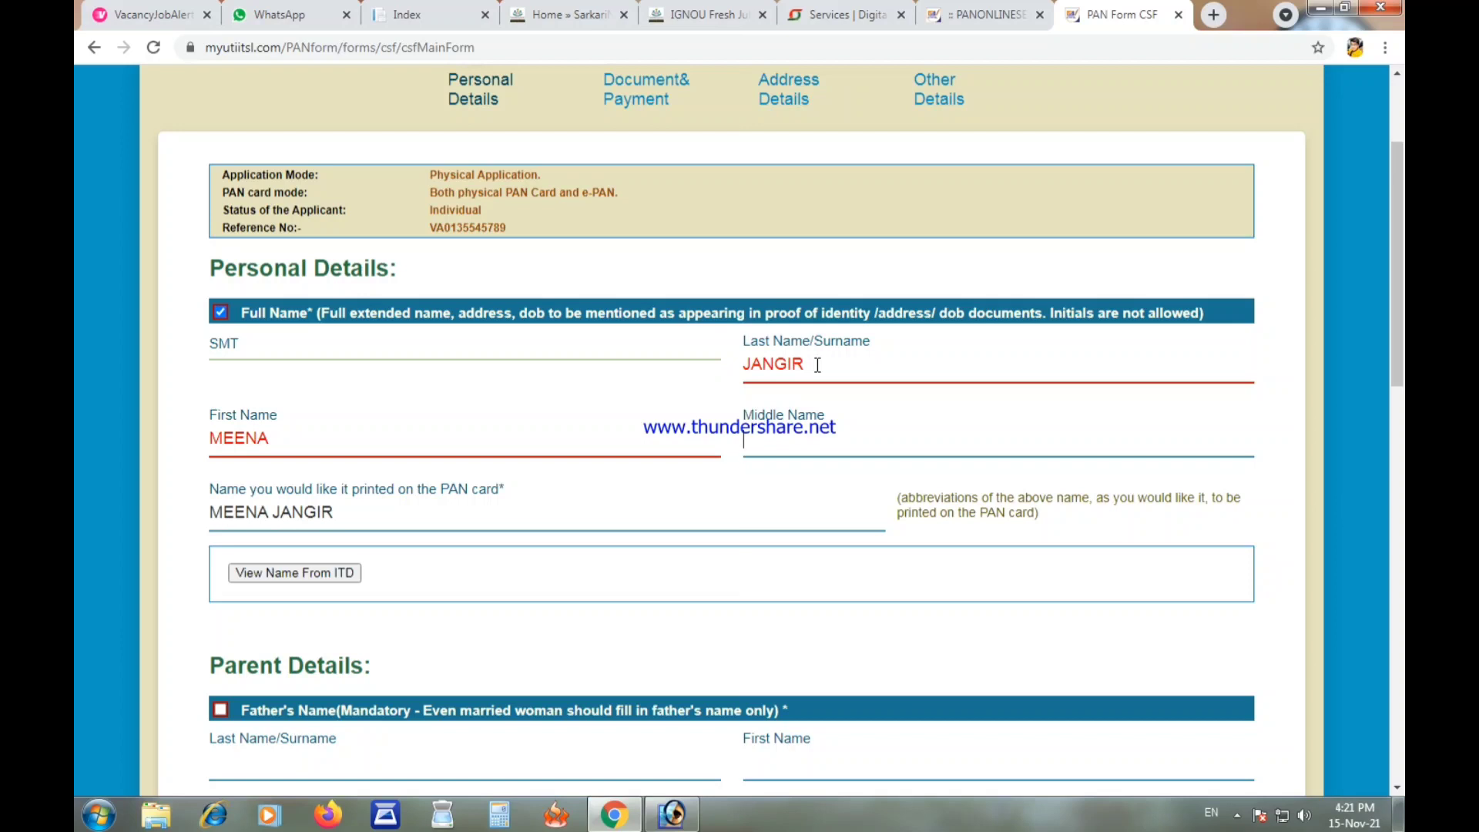
pyautogui.press('Tab')
pyautogui.hotkey('shift', 'Tab')
pyautogui.hotkey('shift', 'Tab')
pyautogui.scroll(-2, 343, 562)
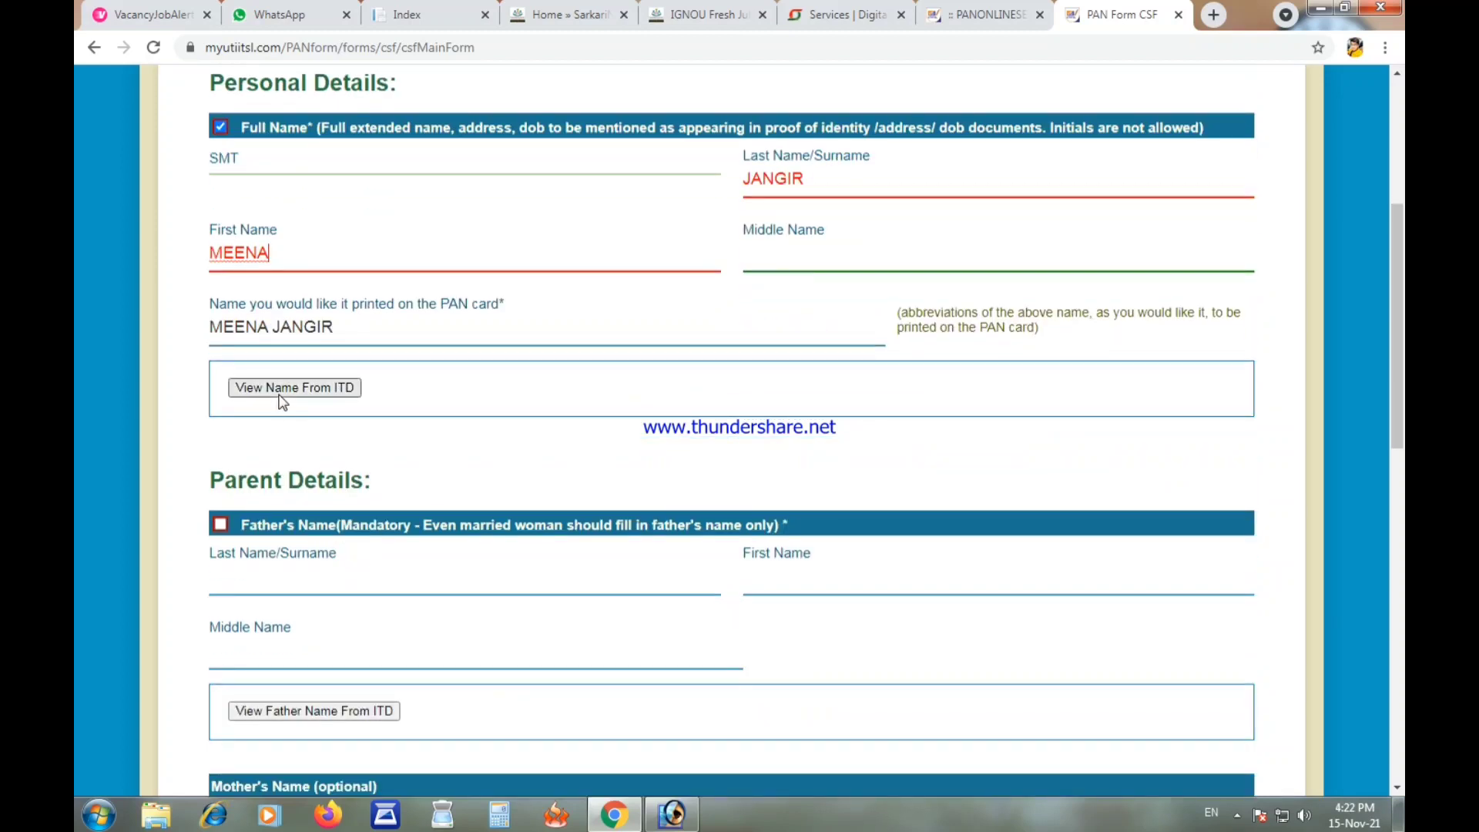
# Step: Display the applicant's name as held on the ITD record
pyautogui.click(279, 395)
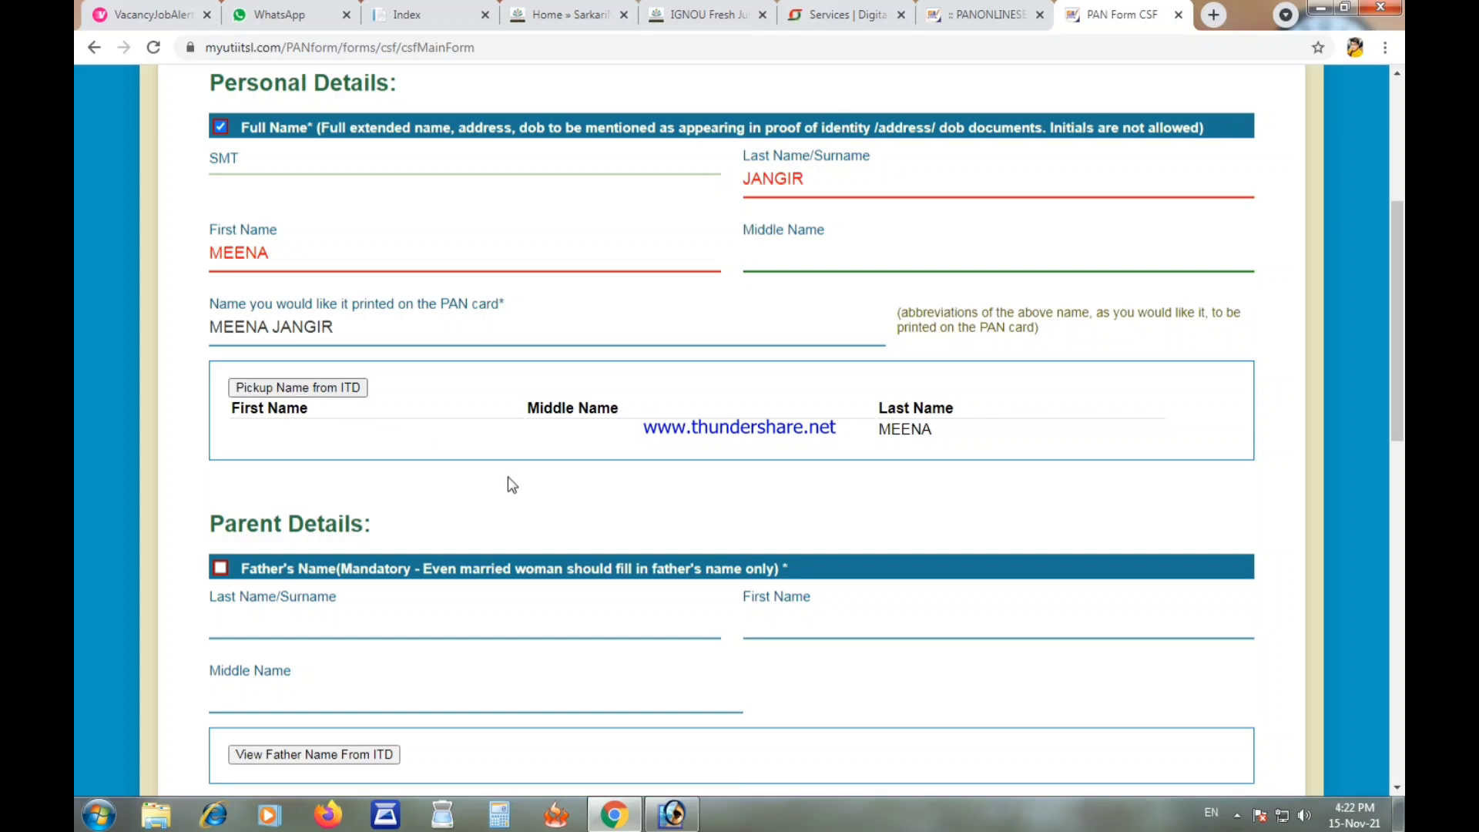
pyautogui.click(446, 465)
pyautogui.moveTo(954, 433); pyautogui.dragTo(881, 431)
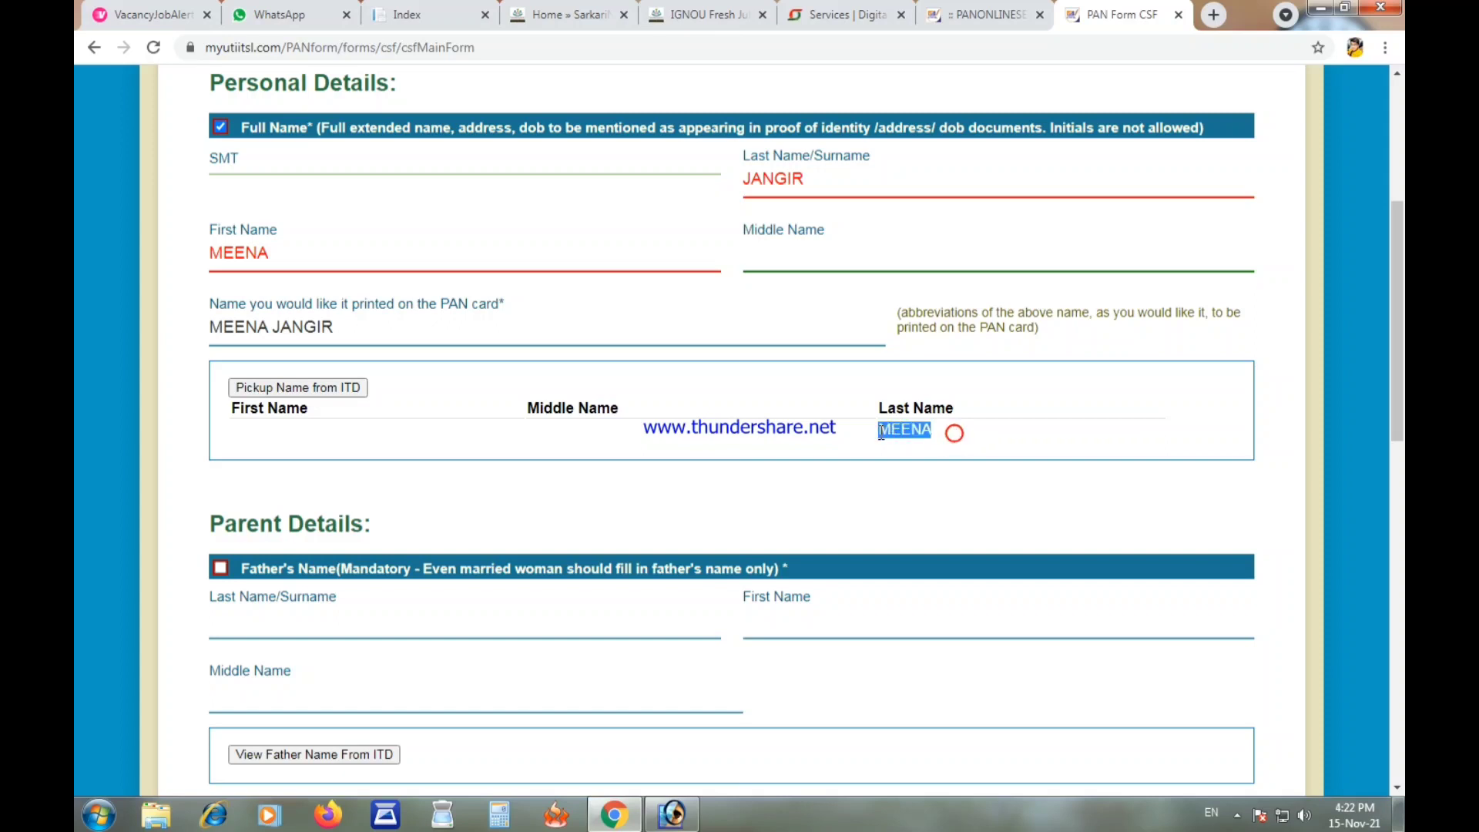
pyautogui.click(238, 433)
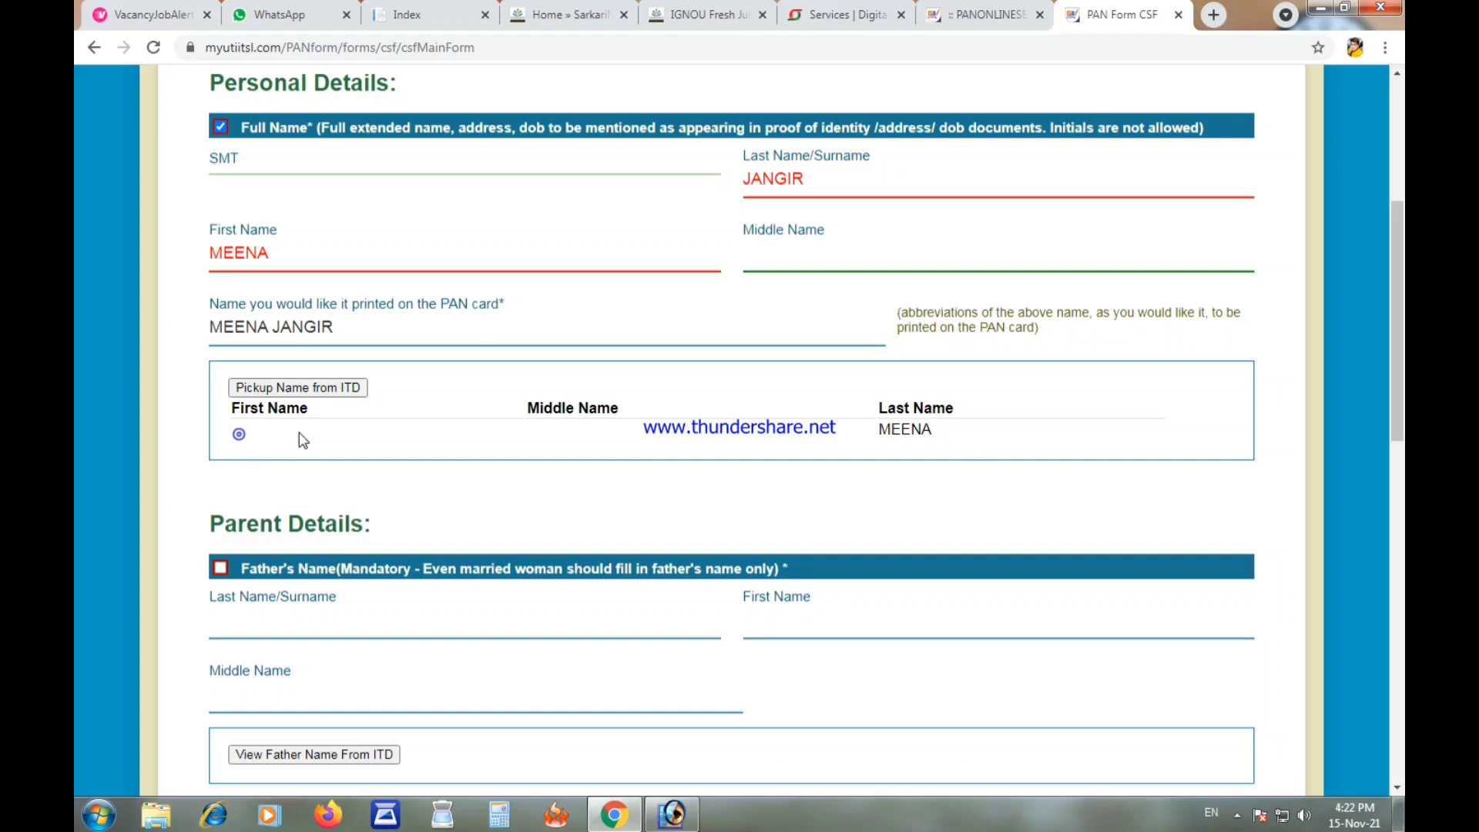
pyautogui.scroll(-3, 298, 432)
# Step: Enter the father's surname and first name and check them against the ITD record
pyautogui.click(274, 359)
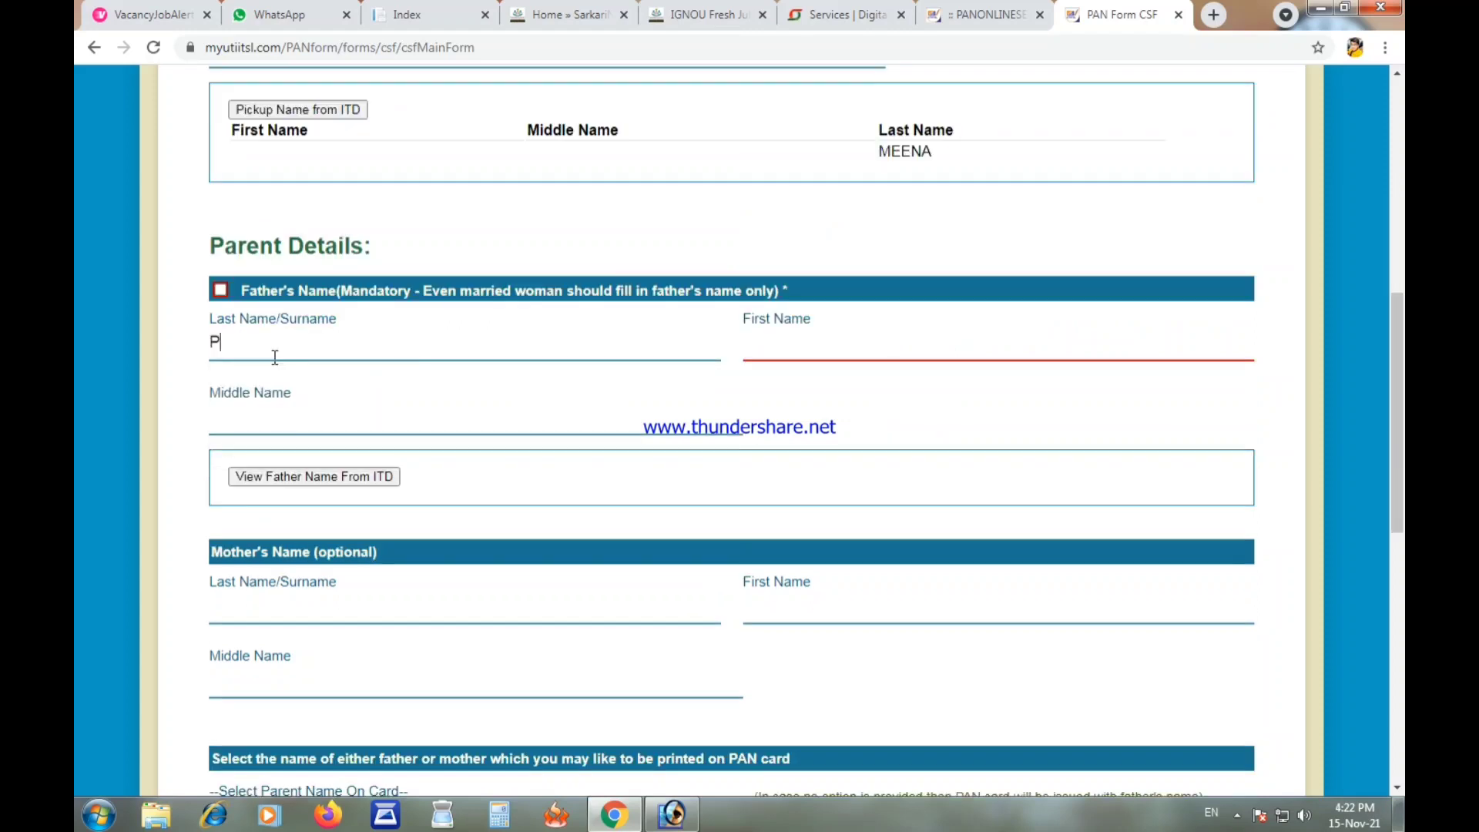
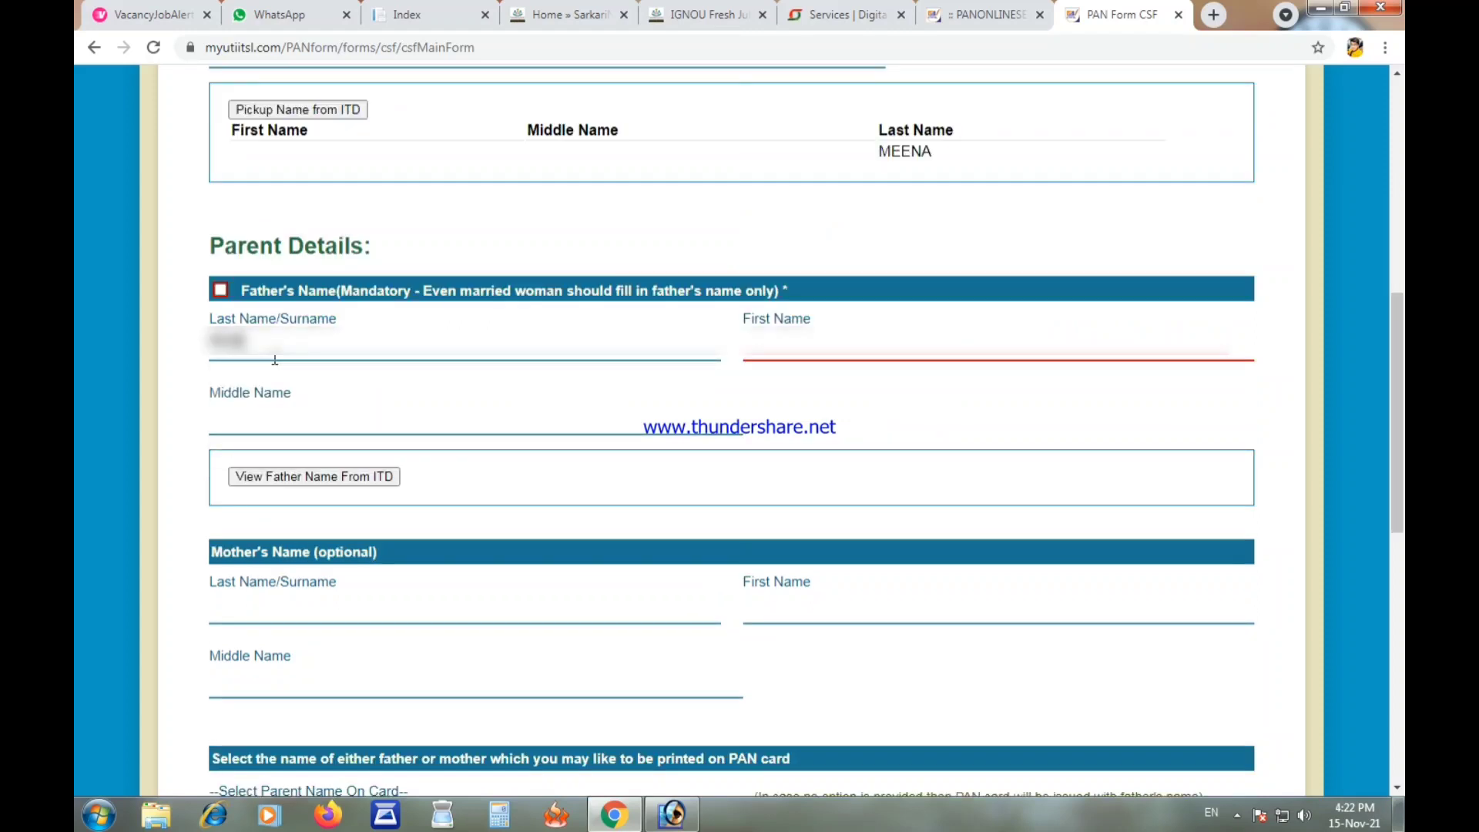
pyautogui.press('Tab')
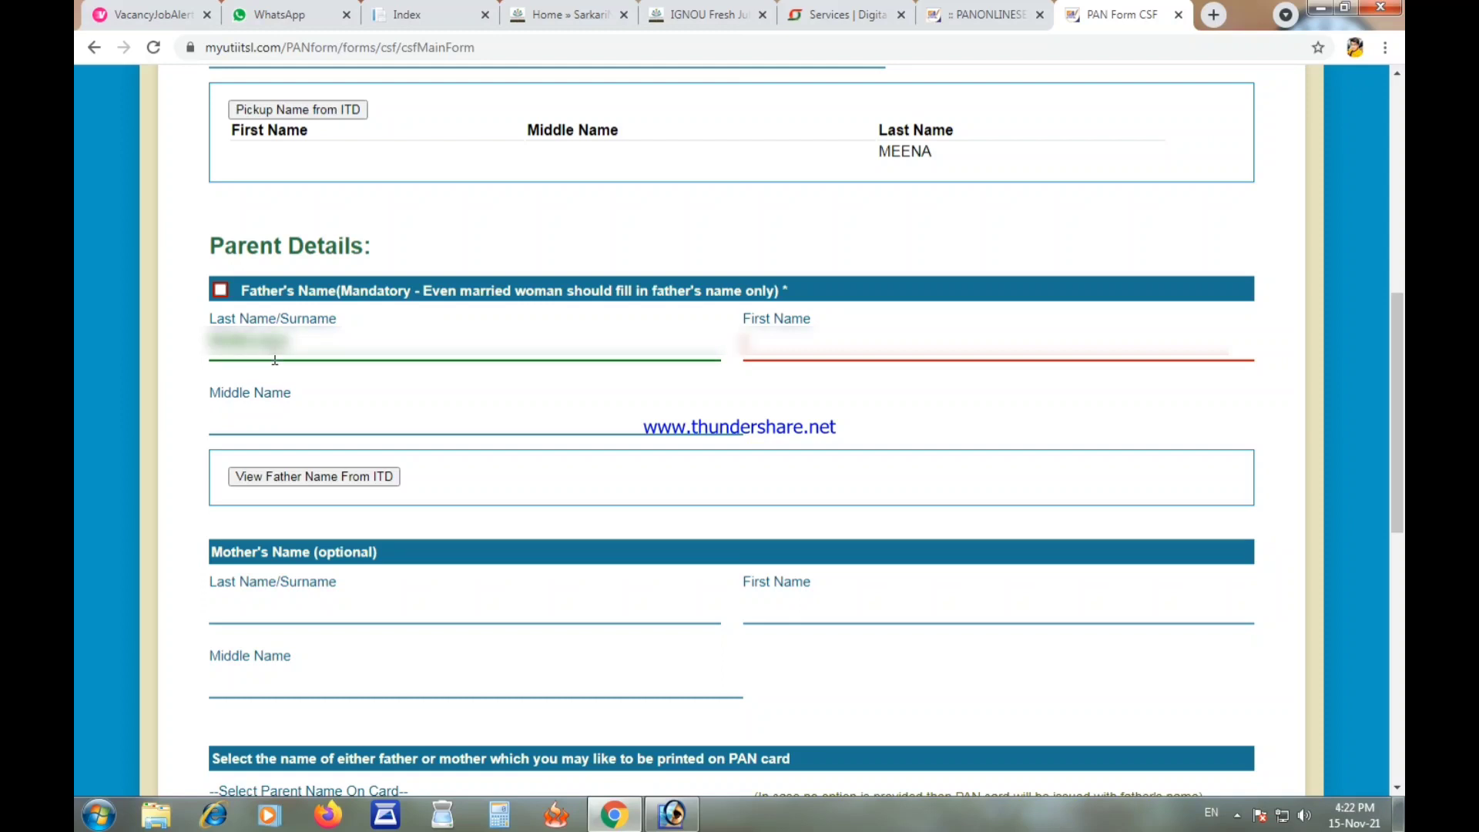
pyautogui.click(316, 476)
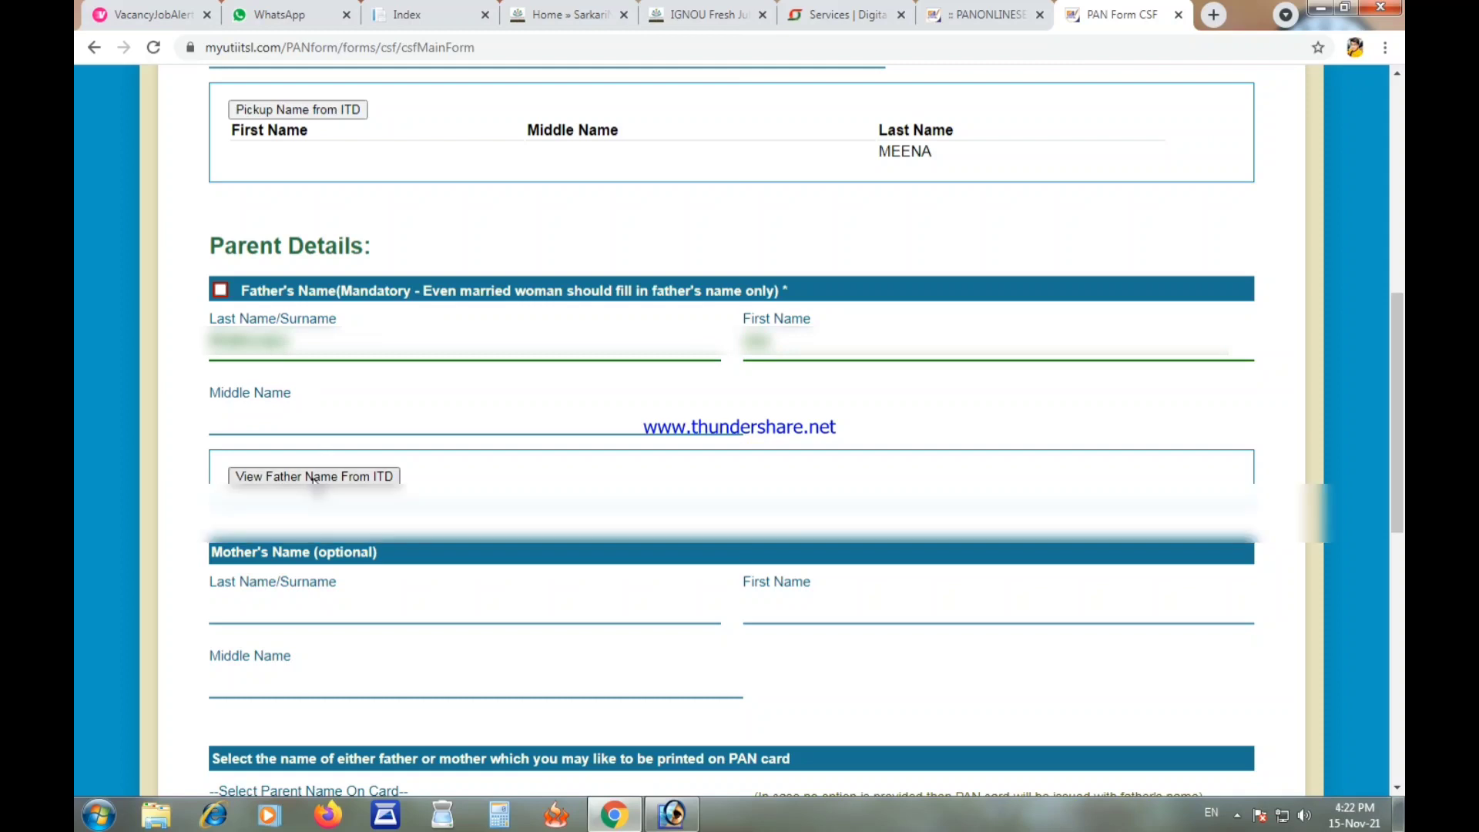
pyautogui.scroll(-3, 373, 373)
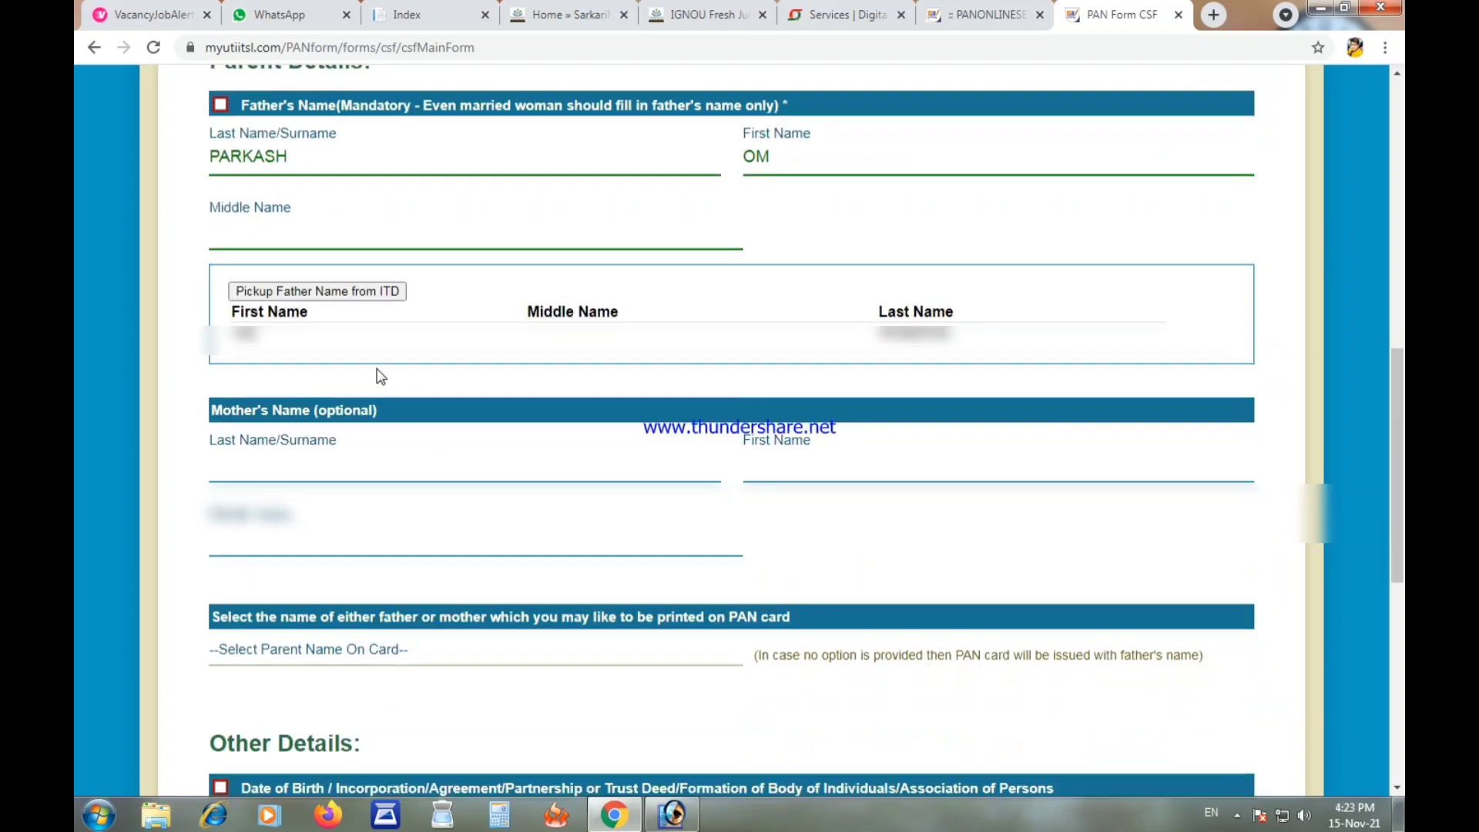
pyautogui.scroll(-1, 373, 372)
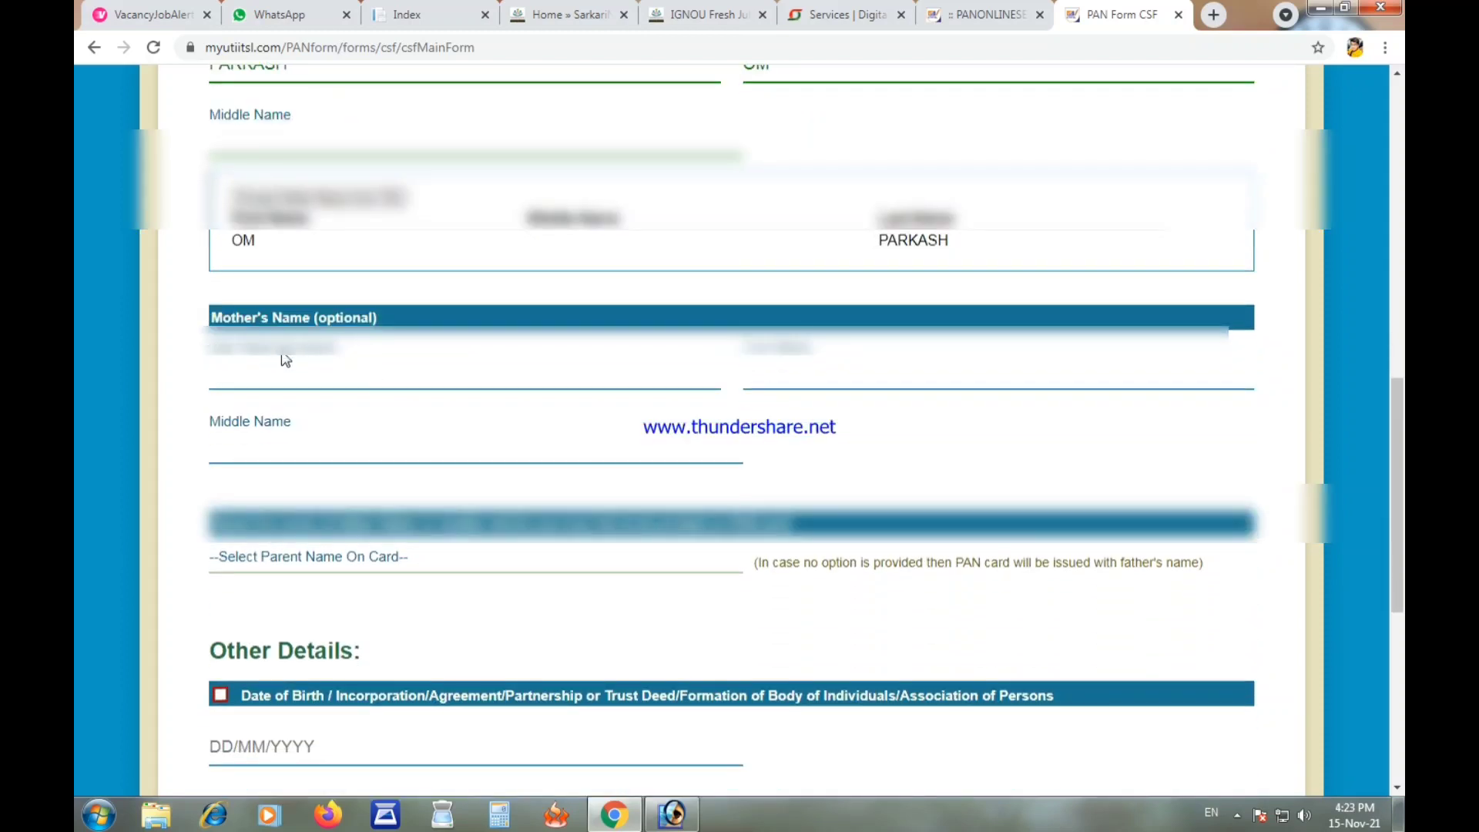
pyautogui.scroll(-1, 282, 355)
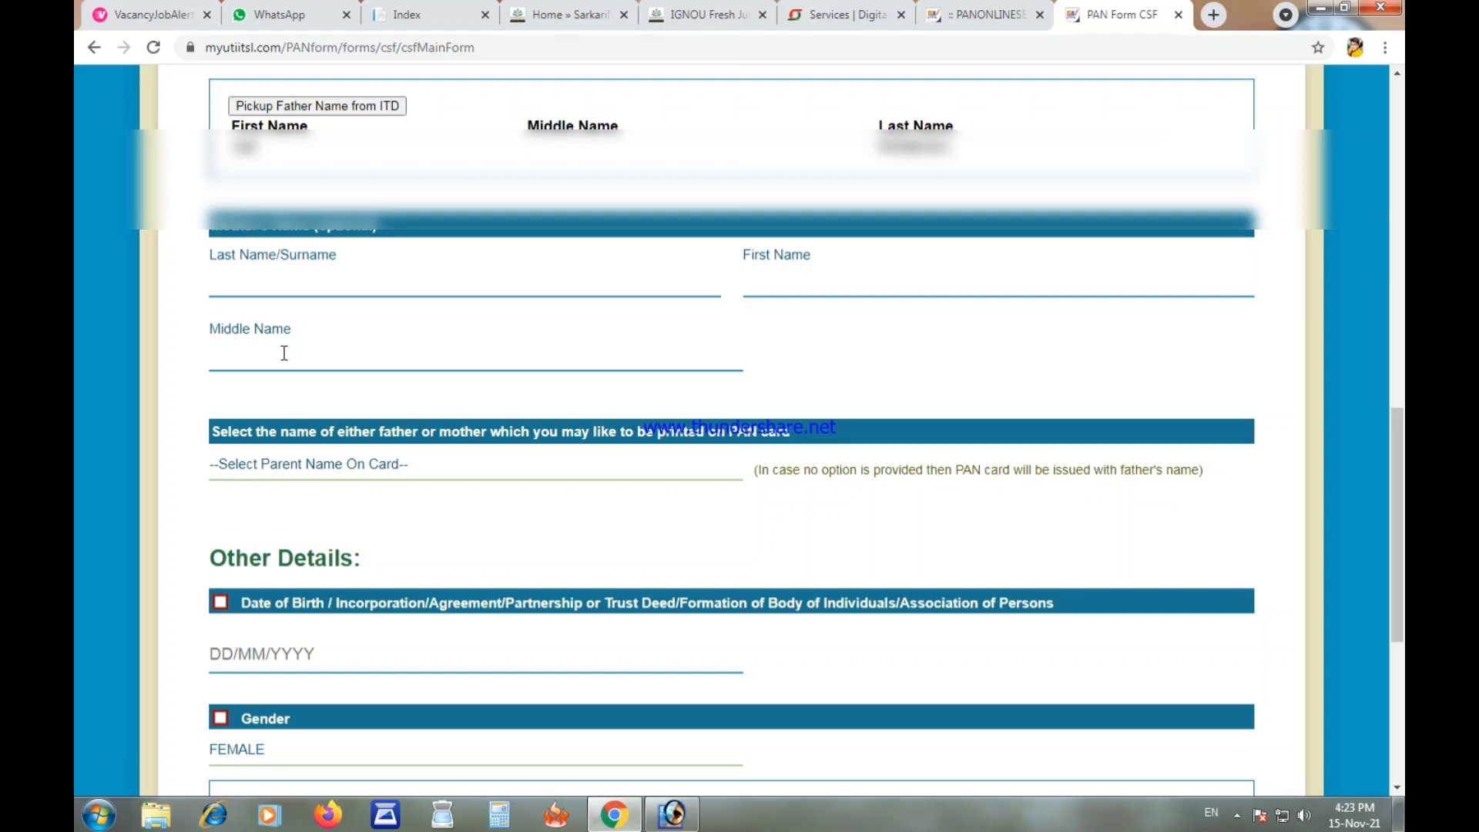
pyautogui.scroll(-2, 285, 353)
pyautogui.click(385, 285)
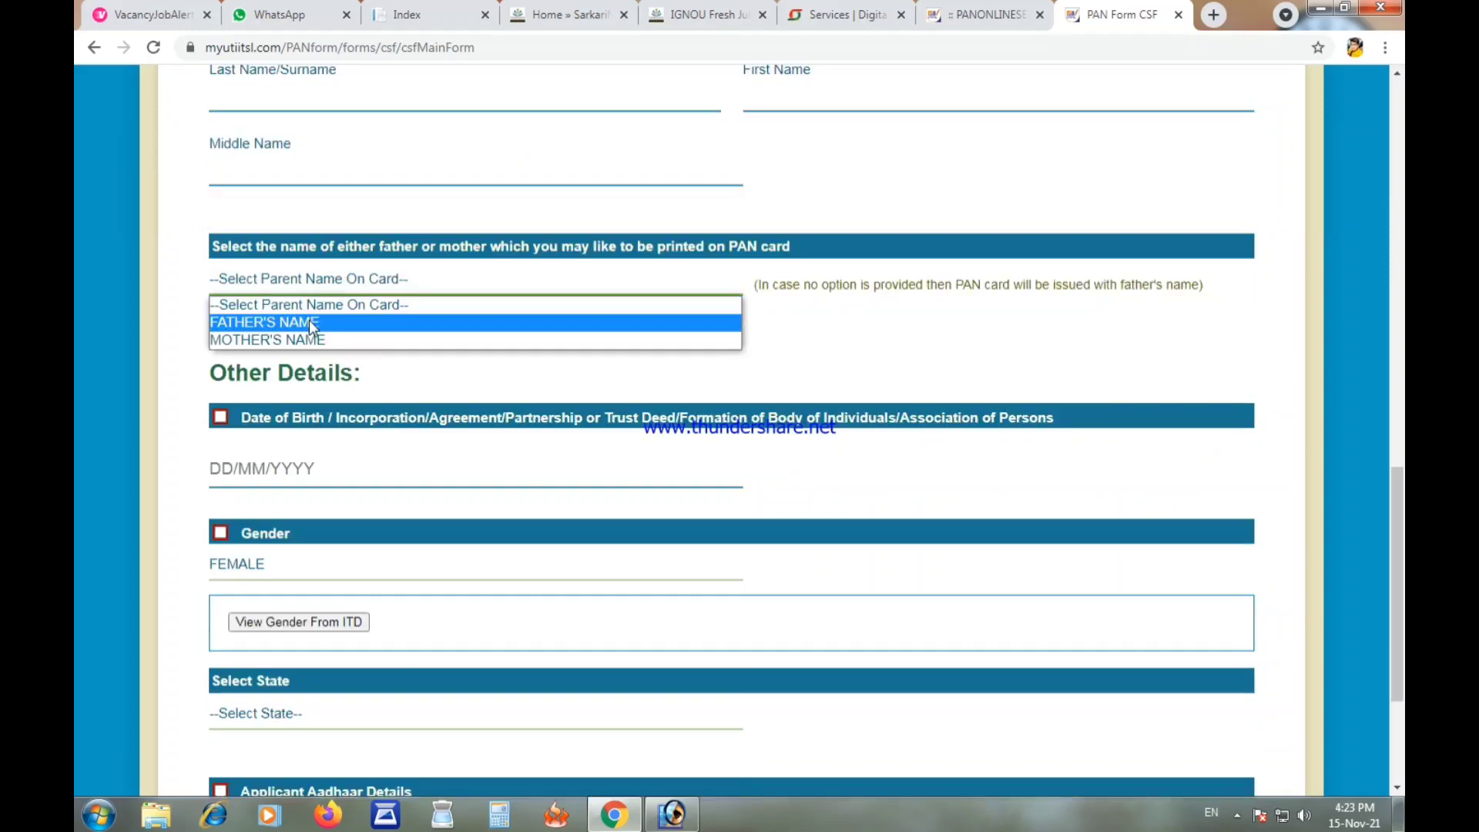
pyautogui.click(312, 323)
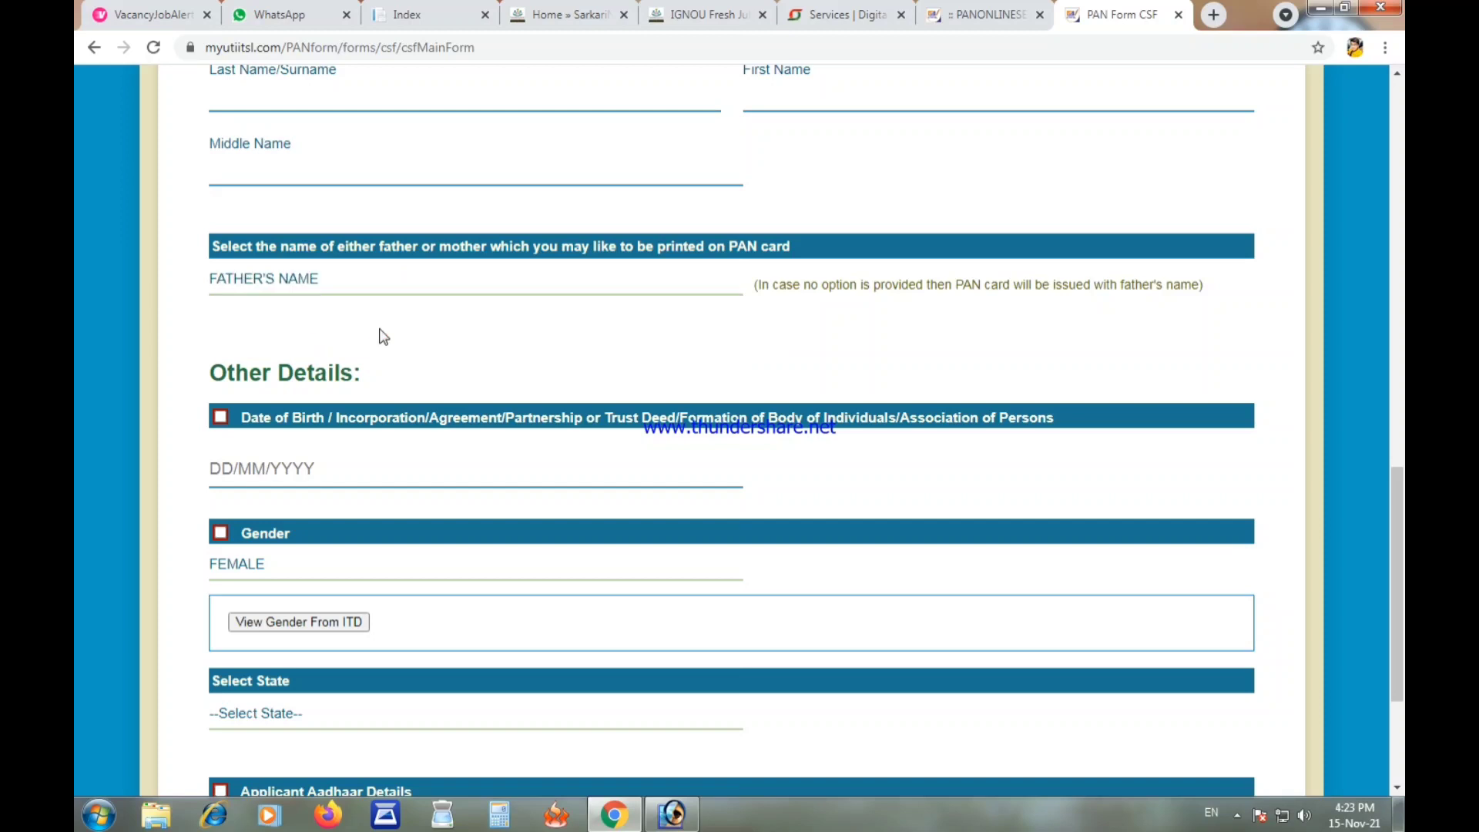
pyautogui.click(230, 473)
pyautogui.click(408, 505)
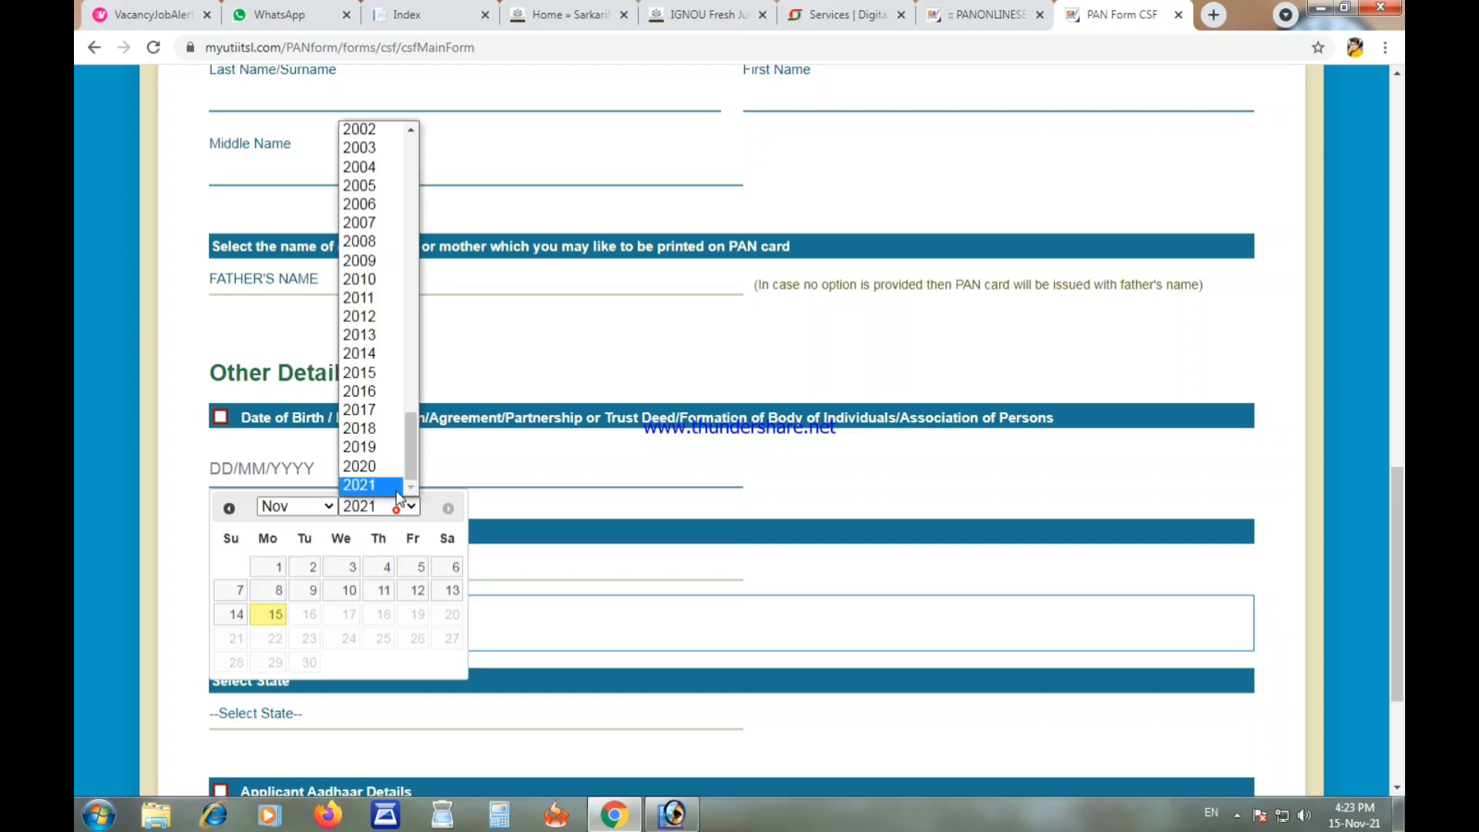
pyautogui.scroll(2, 394, 247)
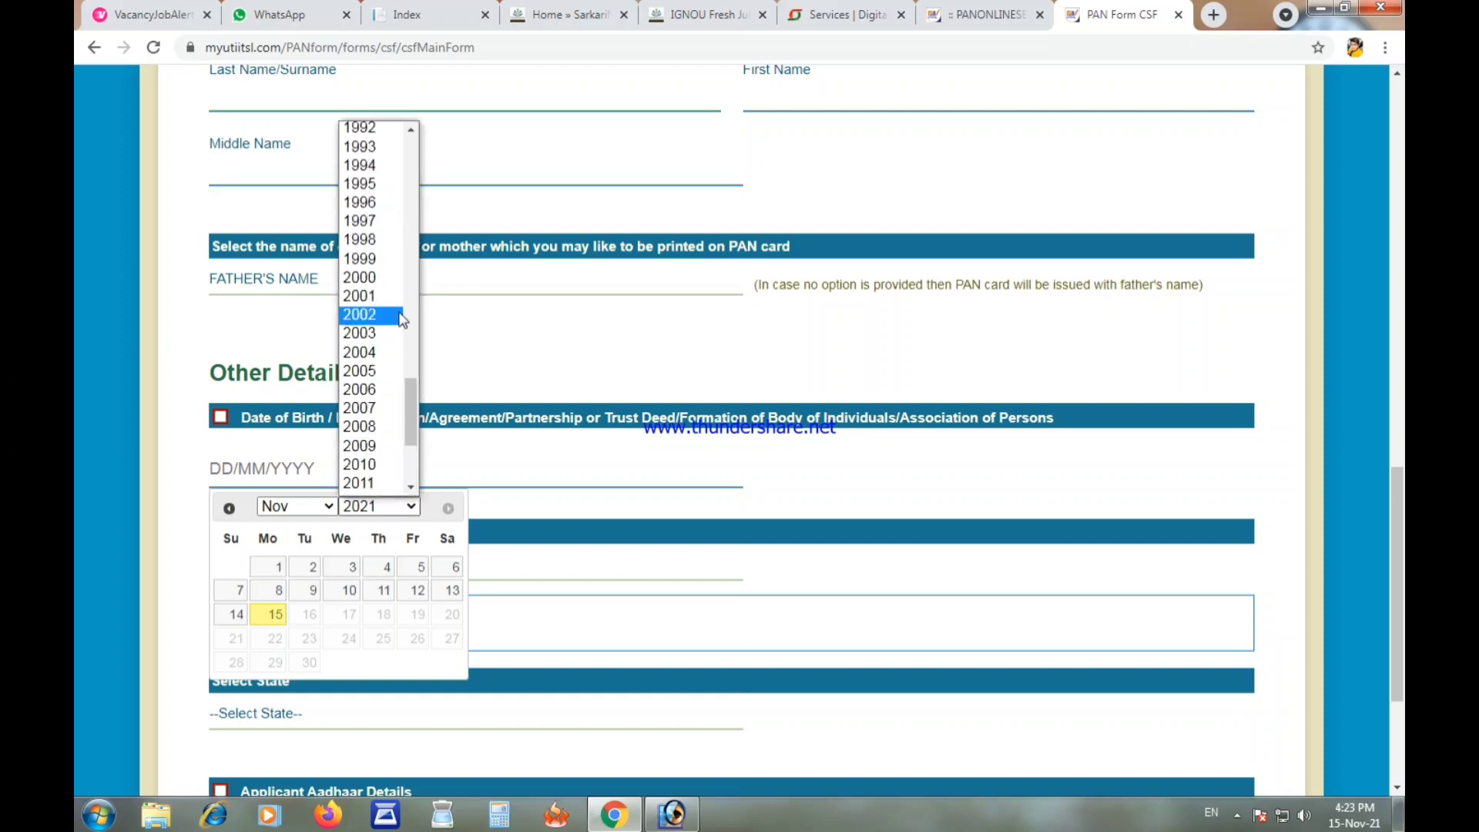
pyautogui.scroll(4, 369, 238)
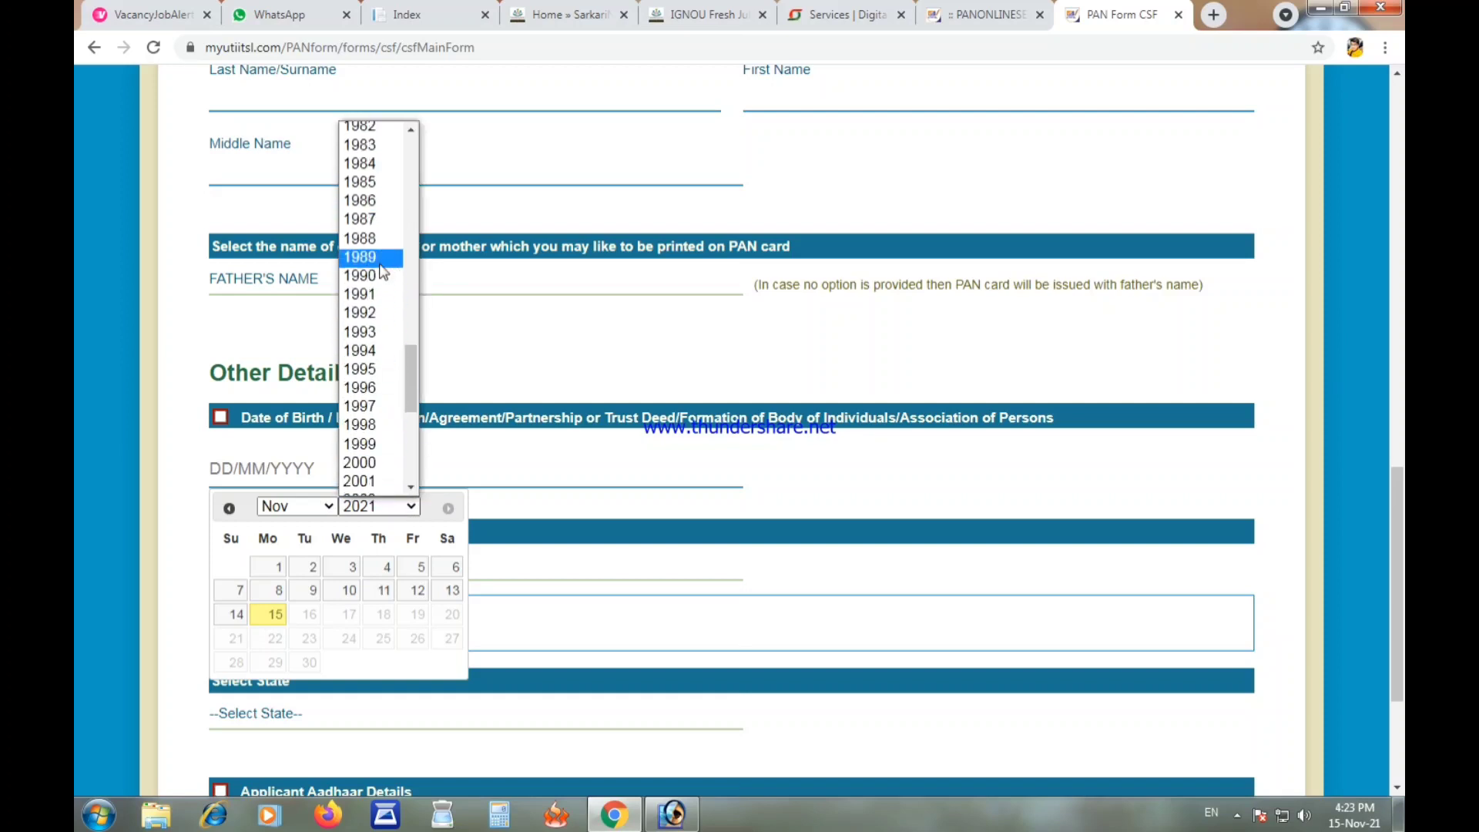
pyautogui.click(380, 259)
pyautogui.click(312, 506)
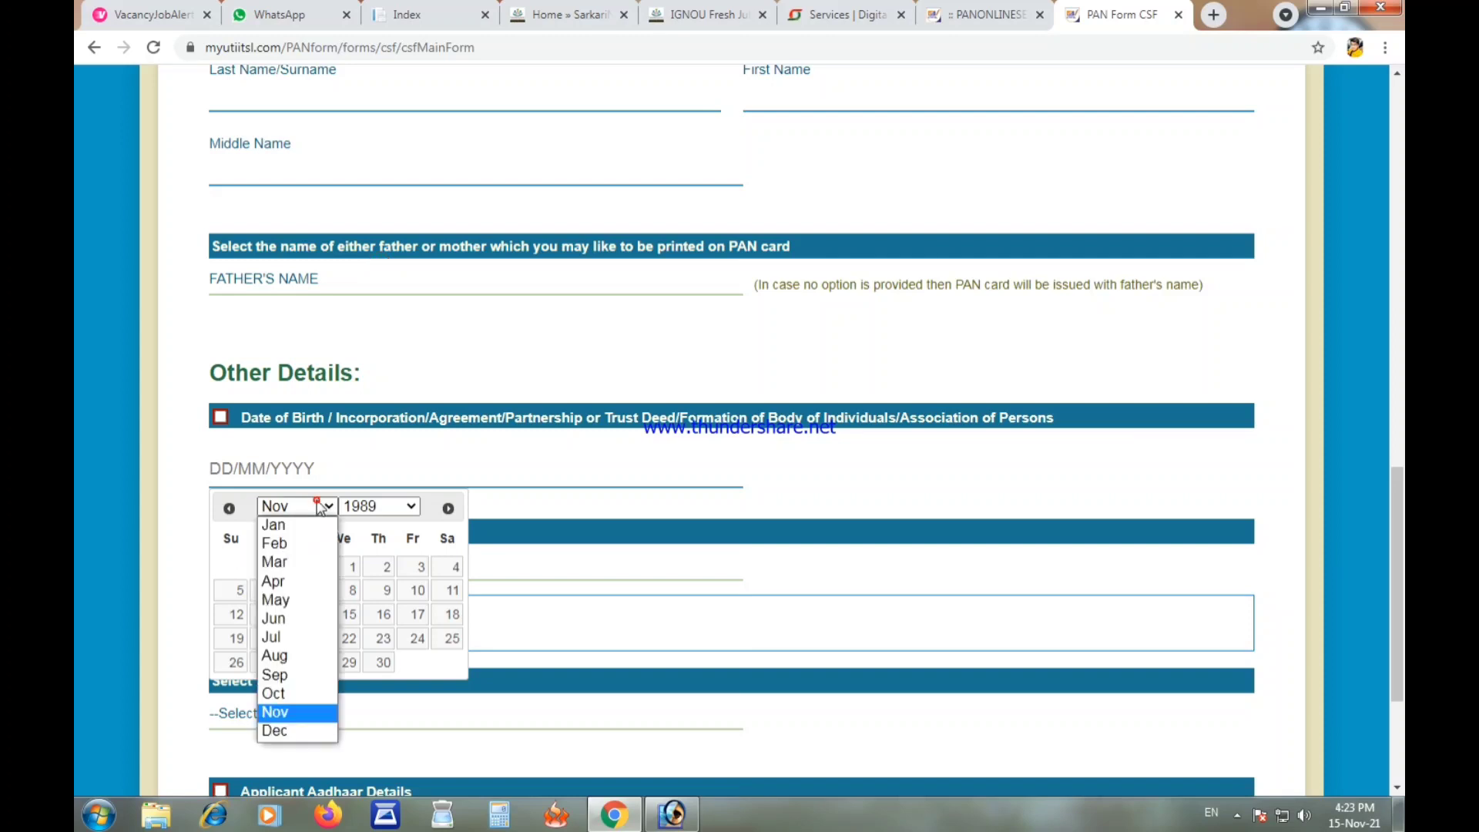
pyautogui.click(306, 527)
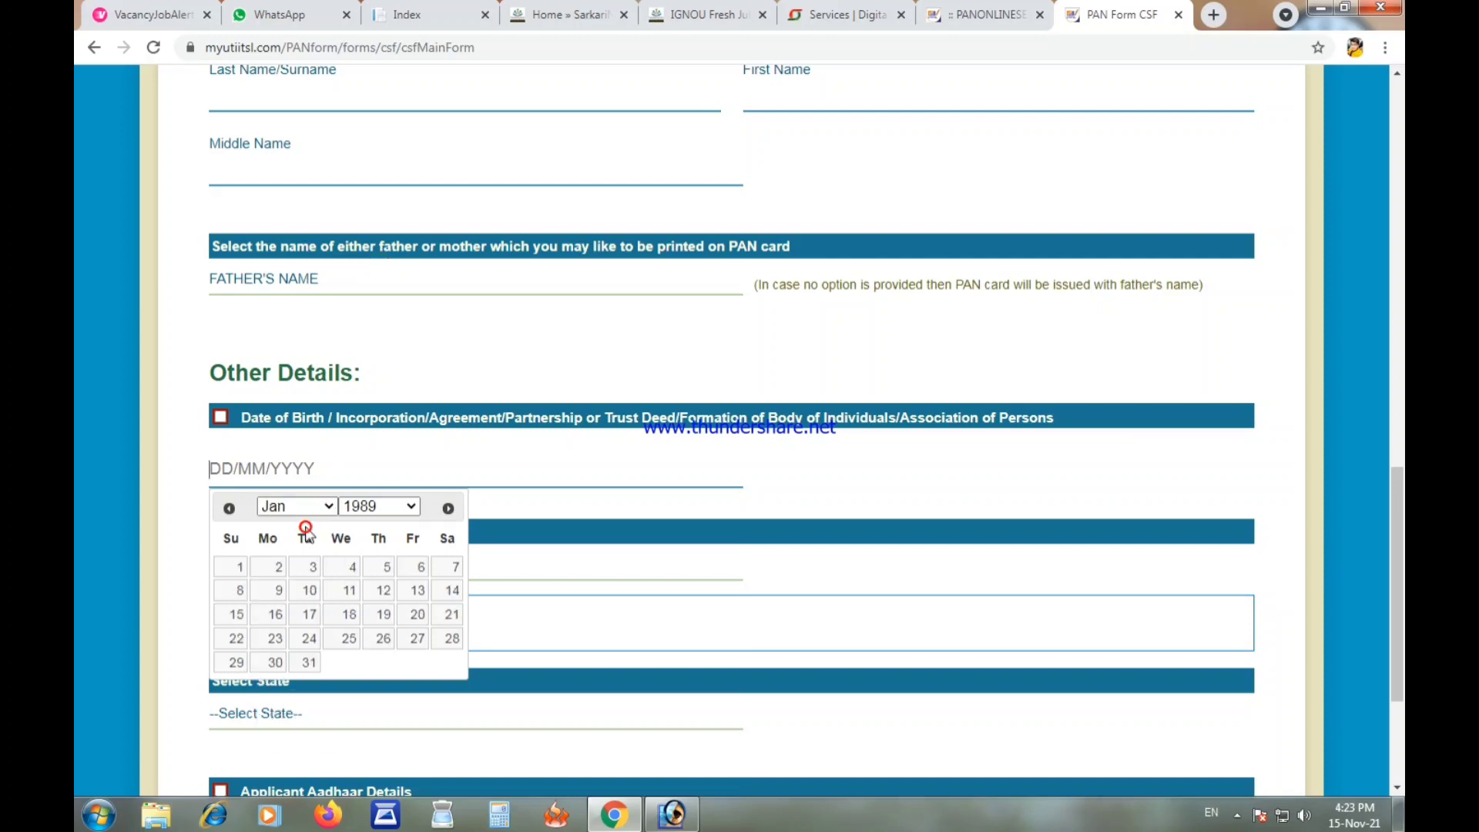
pyautogui.click(416, 639)
pyautogui.click(181, 487)
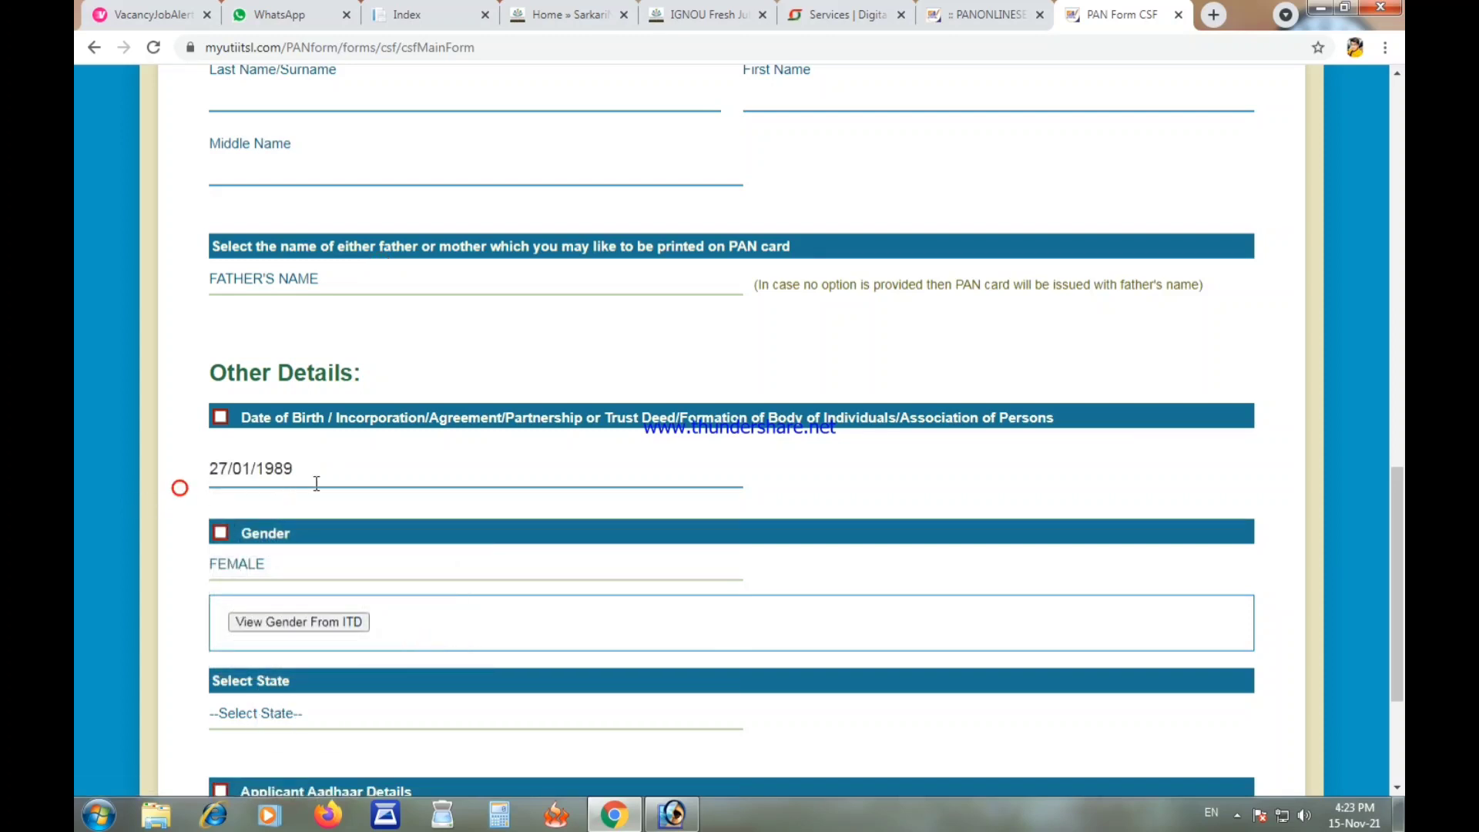
# Step: Fetch the gender from ITD, choose HARYANA as state, and enter the Aadhaar number
pyautogui.scroll(-1, 362, 483)
pyautogui.scroll(-1, 344, 493)
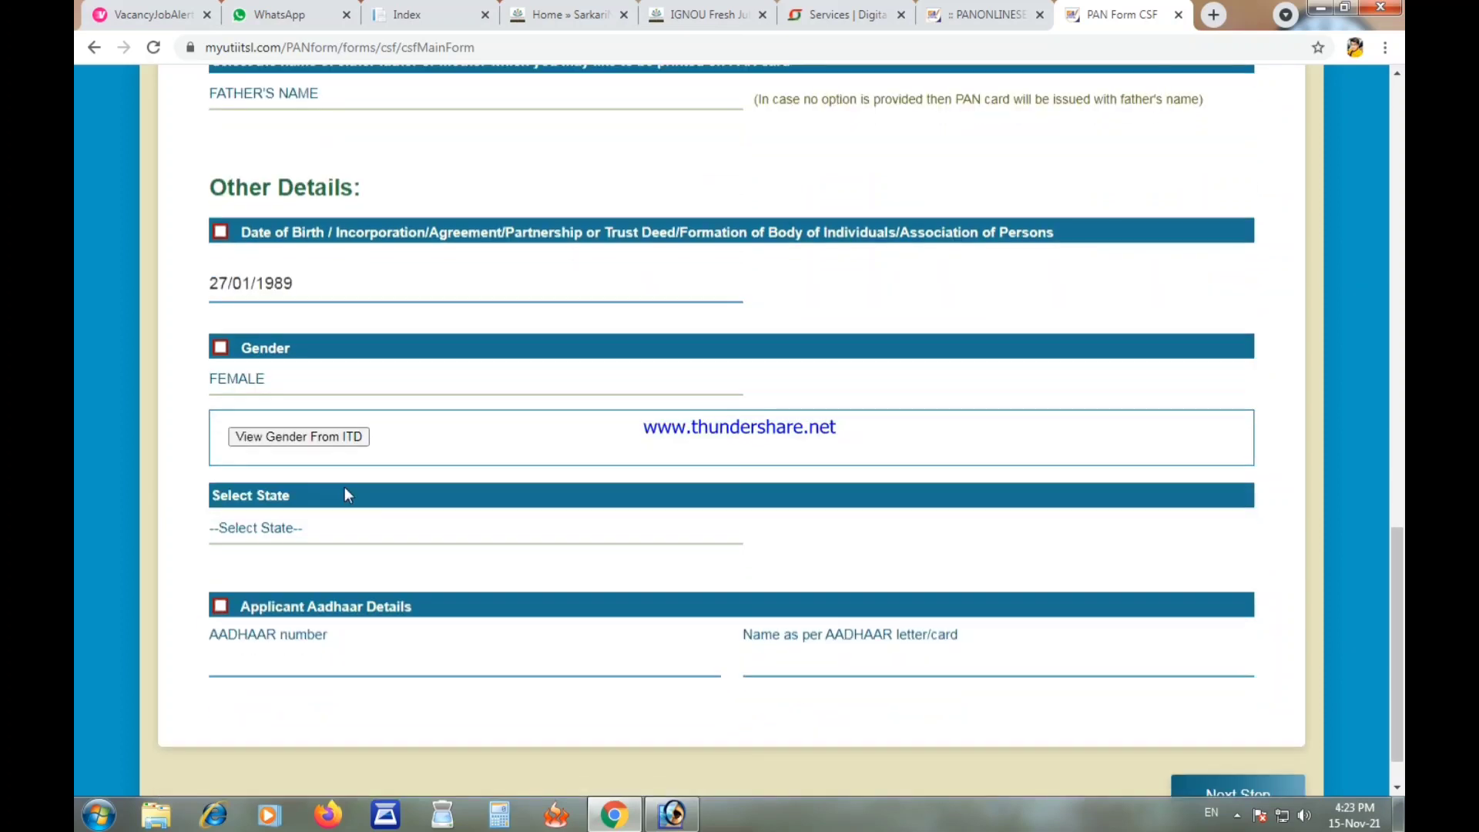
pyautogui.click(336, 440)
pyautogui.scroll(-1, 337, 443)
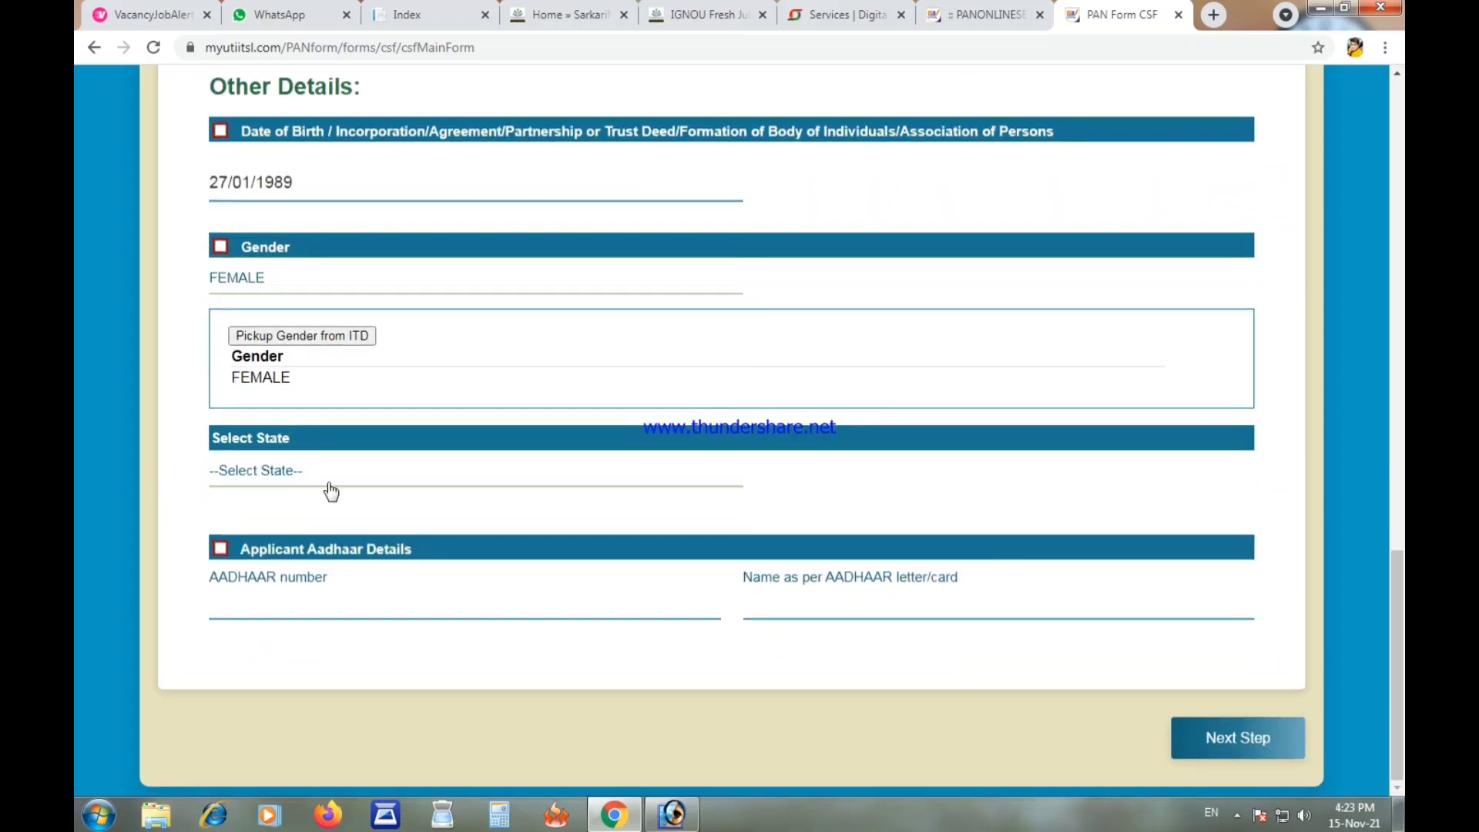
pyautogui.click(325, 471)
pyautogui.click(363, 335)
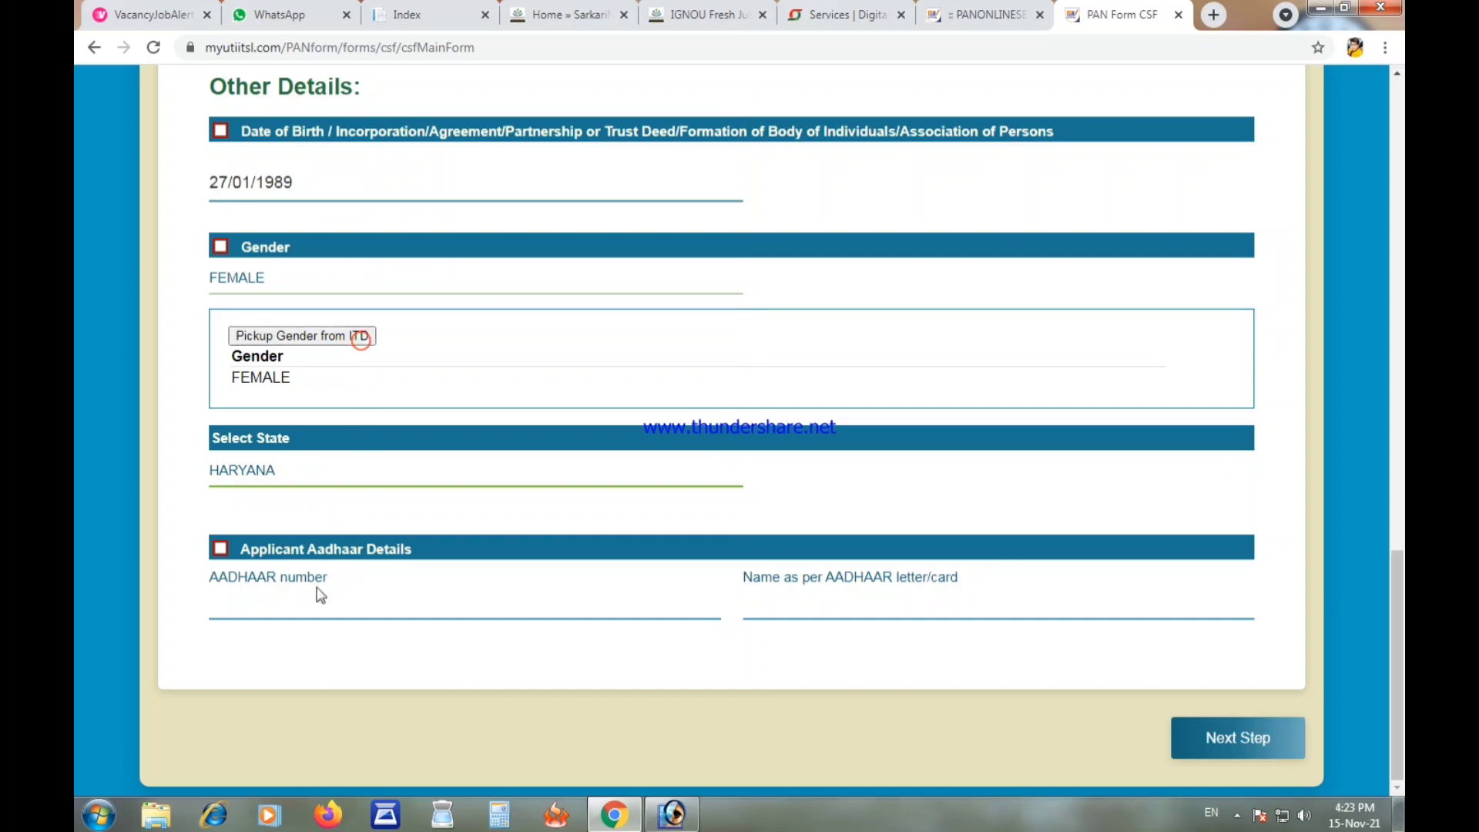
pyautogui.click(296, 614)
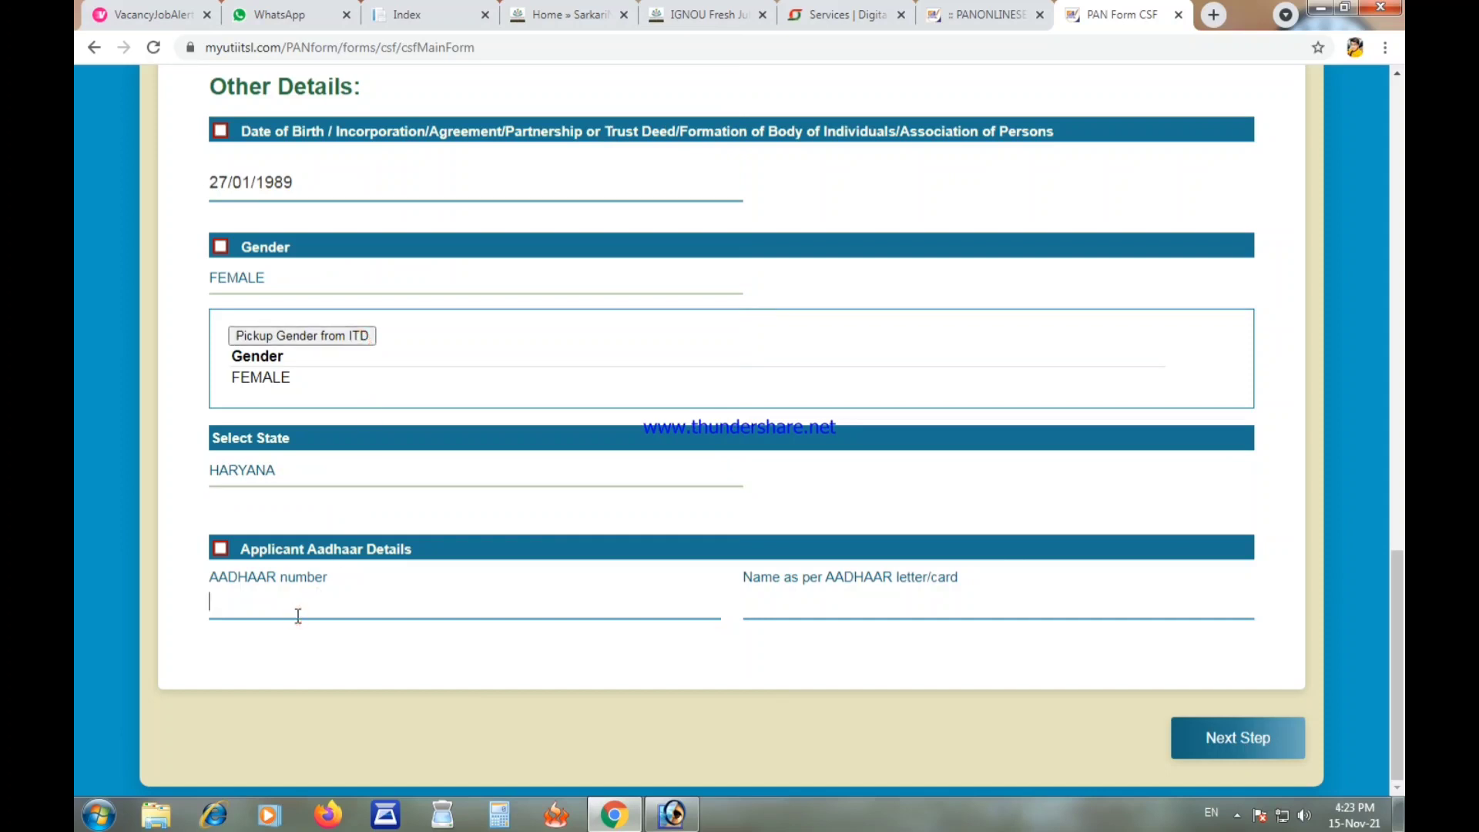
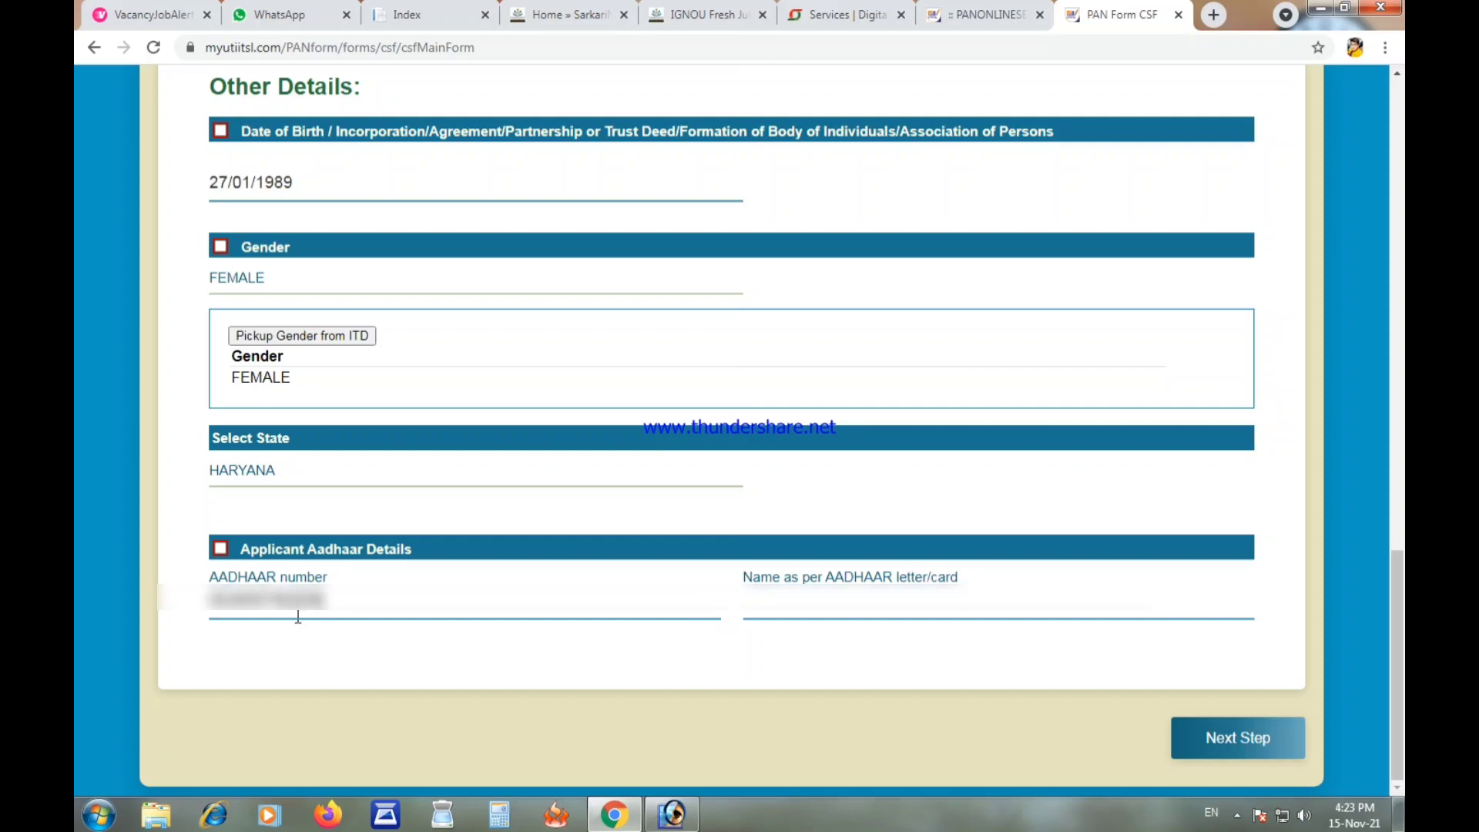
# Step: Re-confirm the Aadhaar number, enter the name as per Aadhaar, and continue to Document Details
pyautogui.click(298, 648)
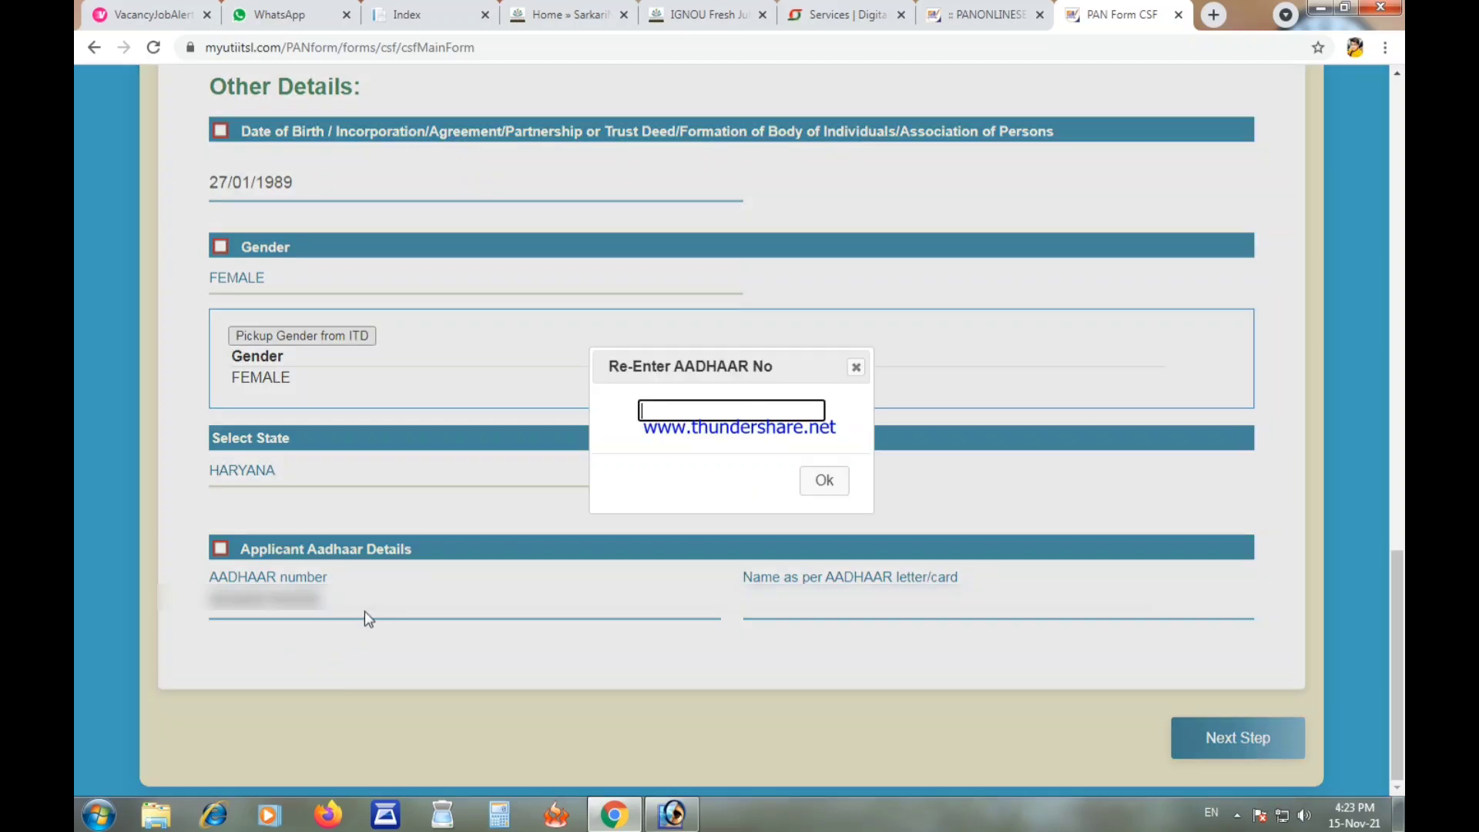
pyautogui.write('56789')
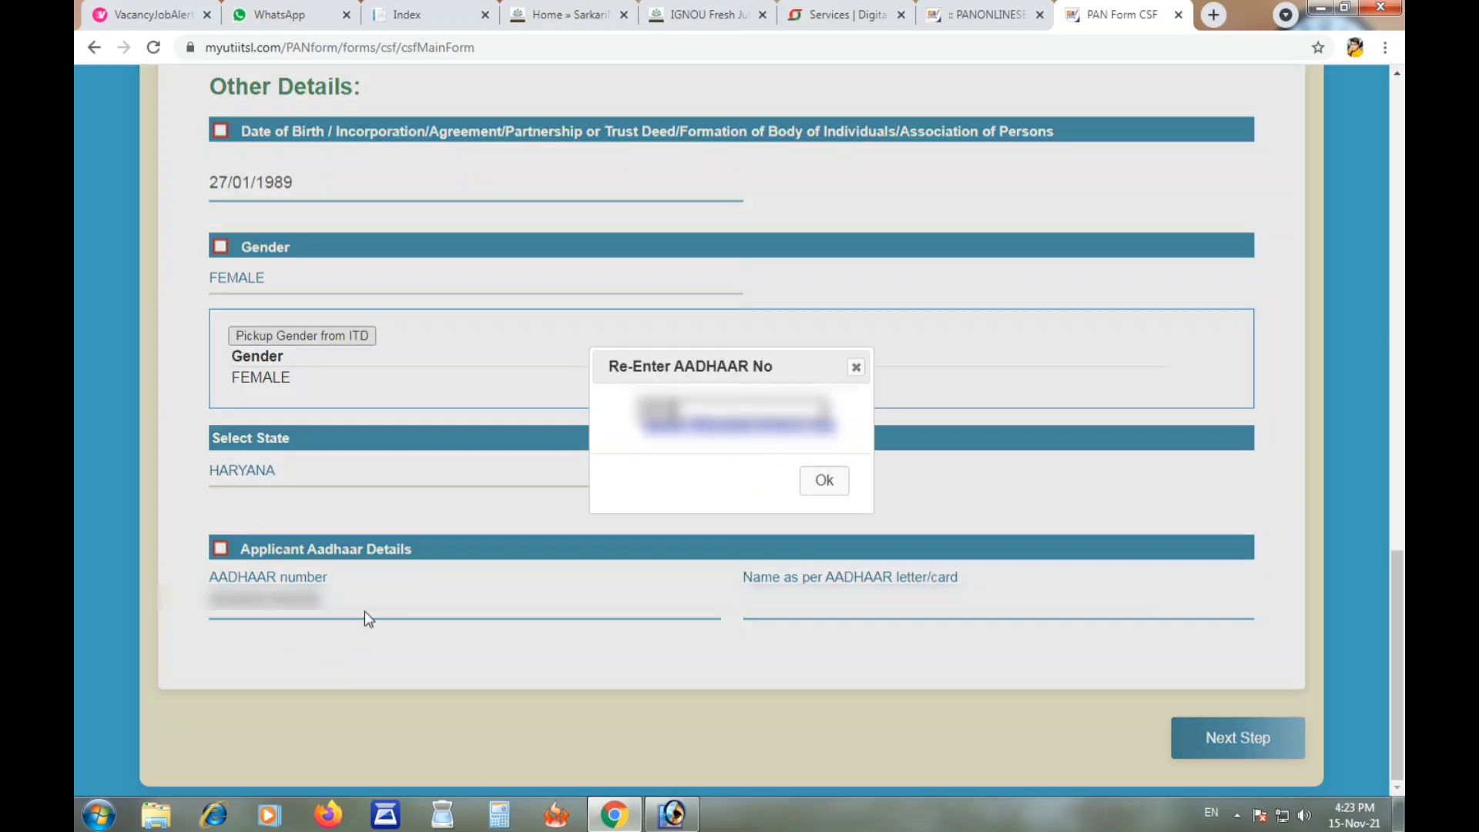
pyautogui.write('1234')
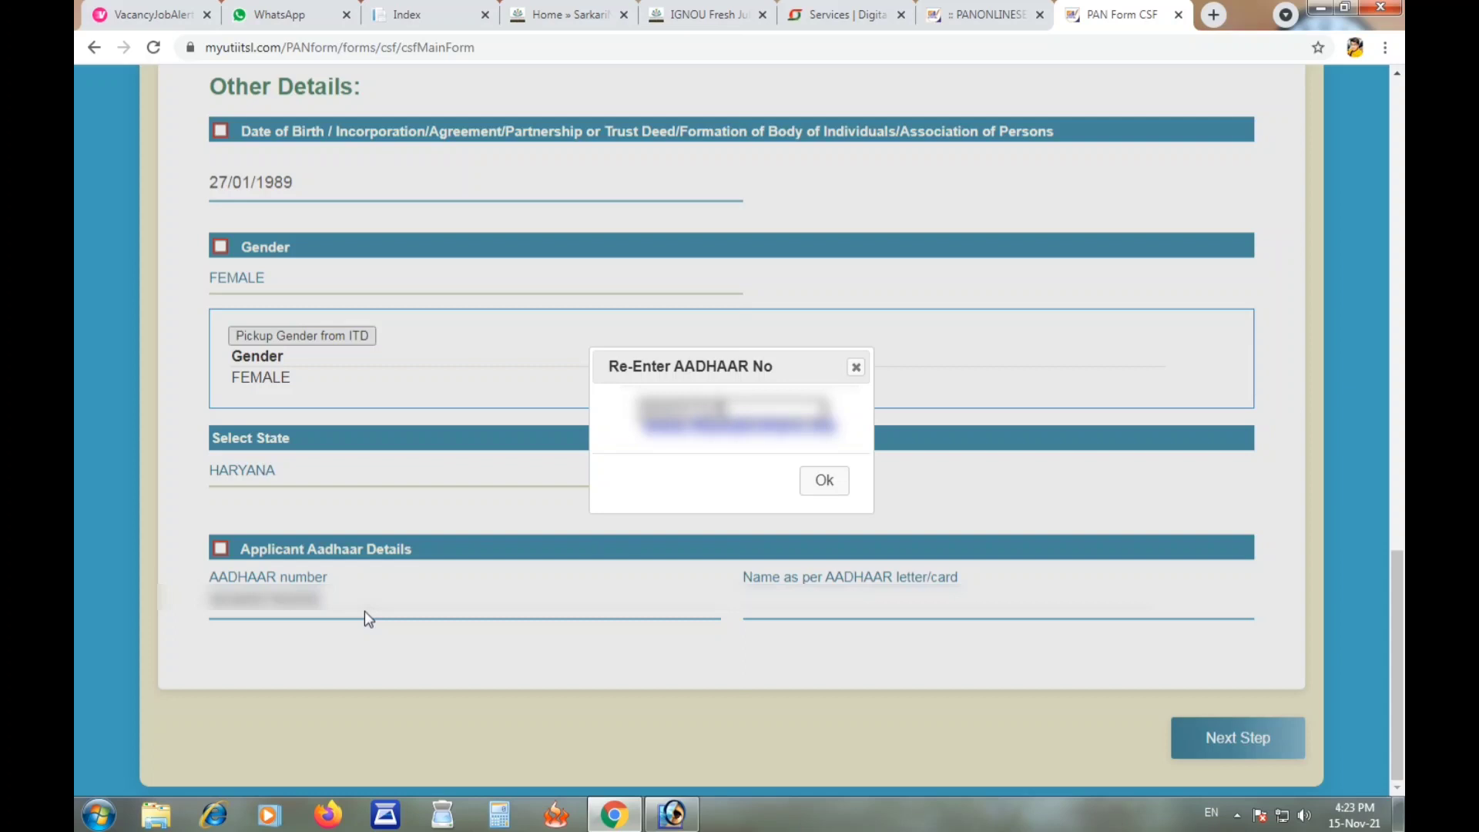
pyautogui.click(838, 484)
pyautogui.click(834, 599)
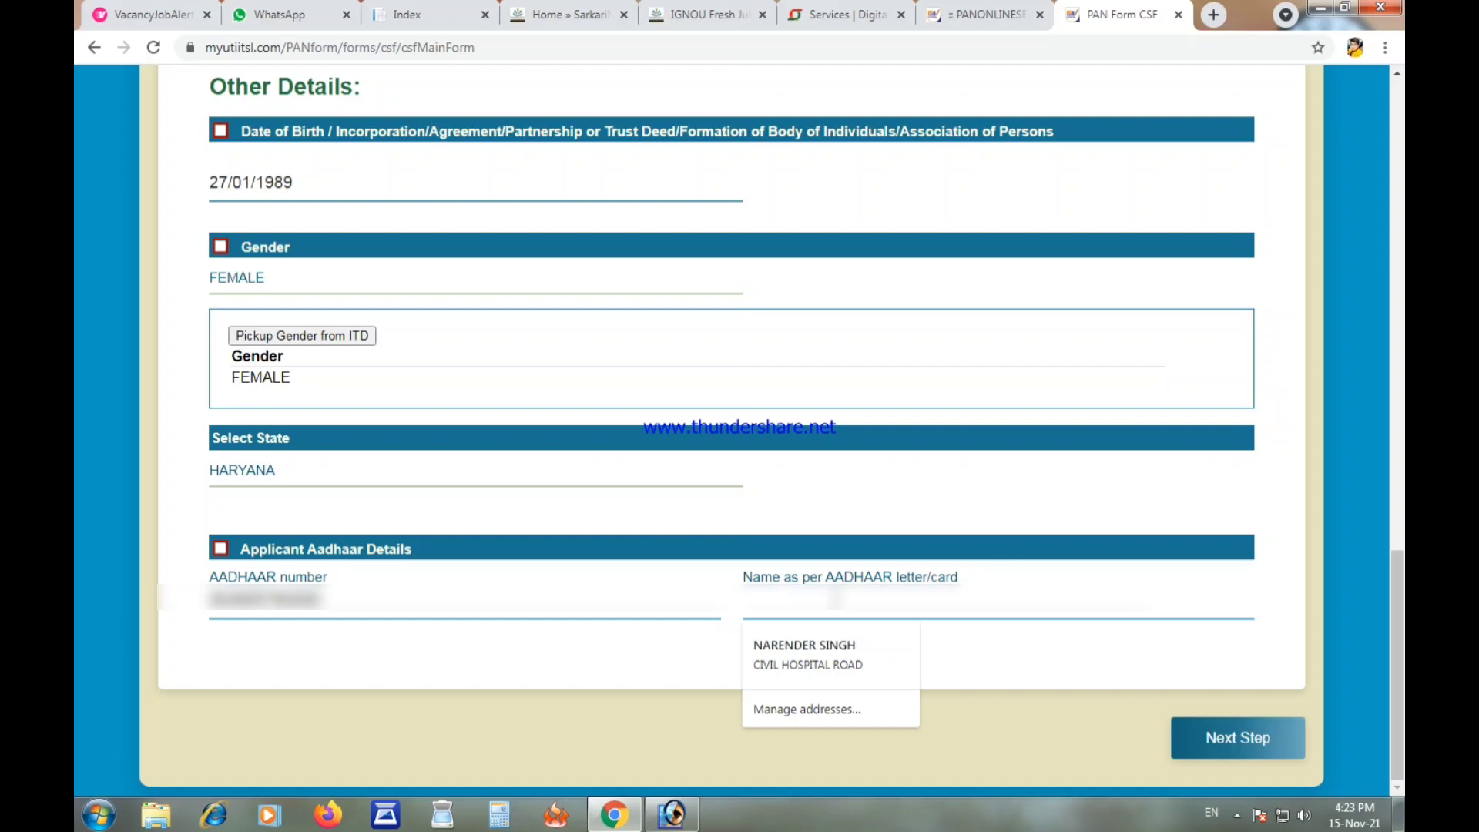
pyautogui.write('NARENDER')
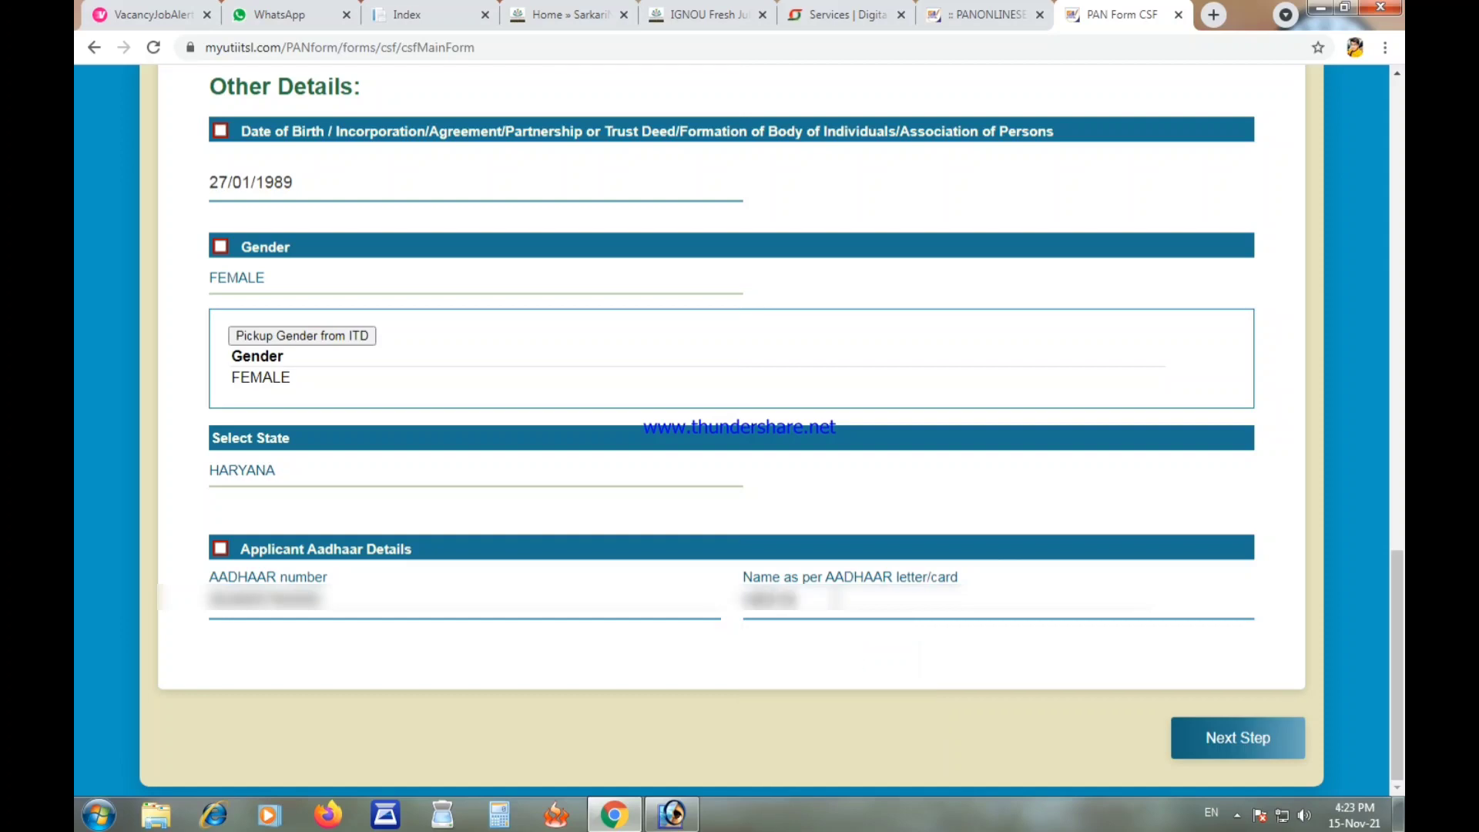
pyautogui.click(860, 549)
pyautogui.scroll(-3, 416, 431)
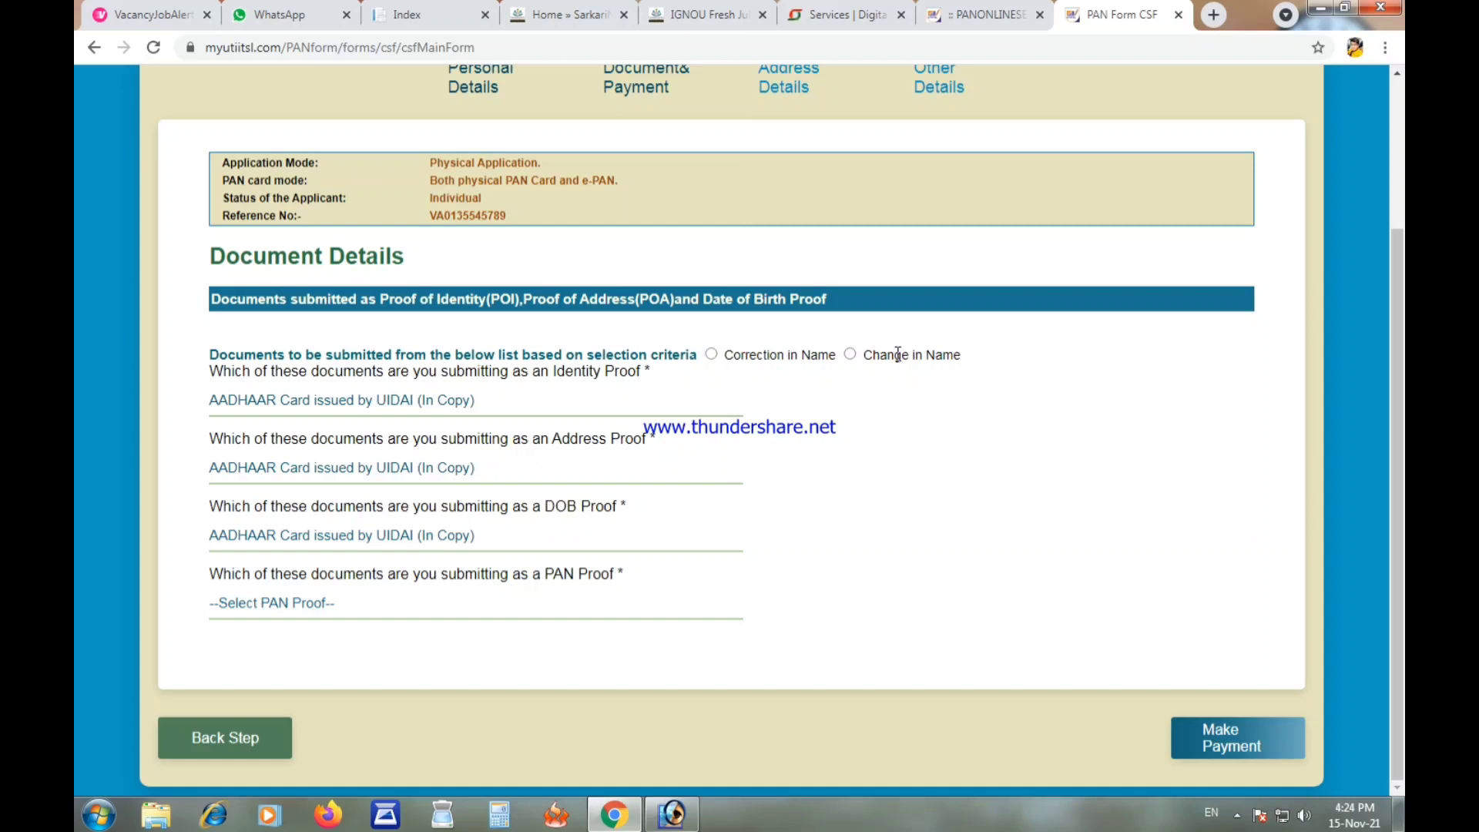
# Step: Settle on Correction in Name as the request type with Copy of PAN Card as PAN proof
pyautogui.click(711, 356)
pyautogui.click(850, 355)
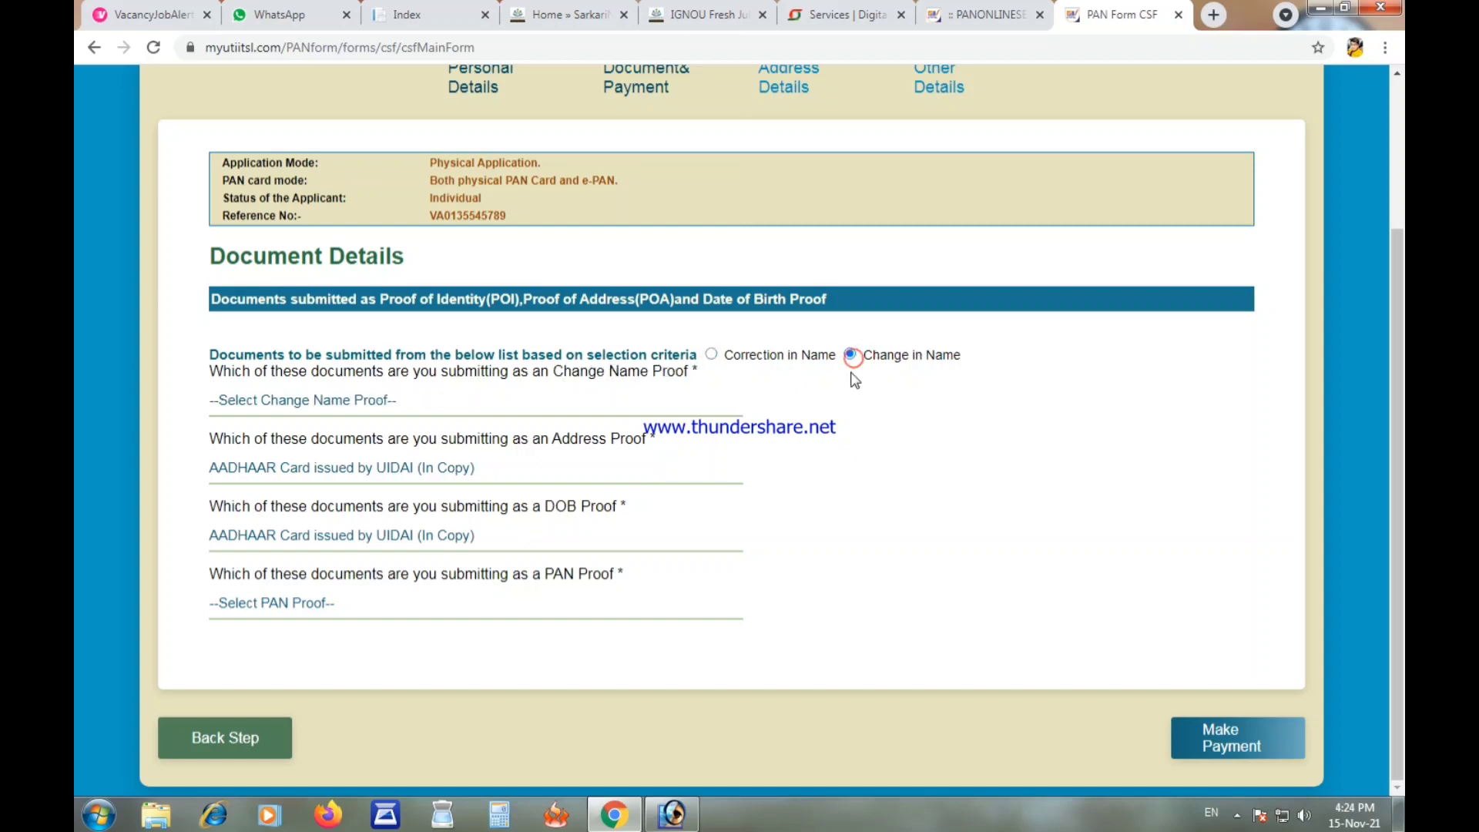
pyautogui.click(714, 357)
pyautogui.click(406, 414)
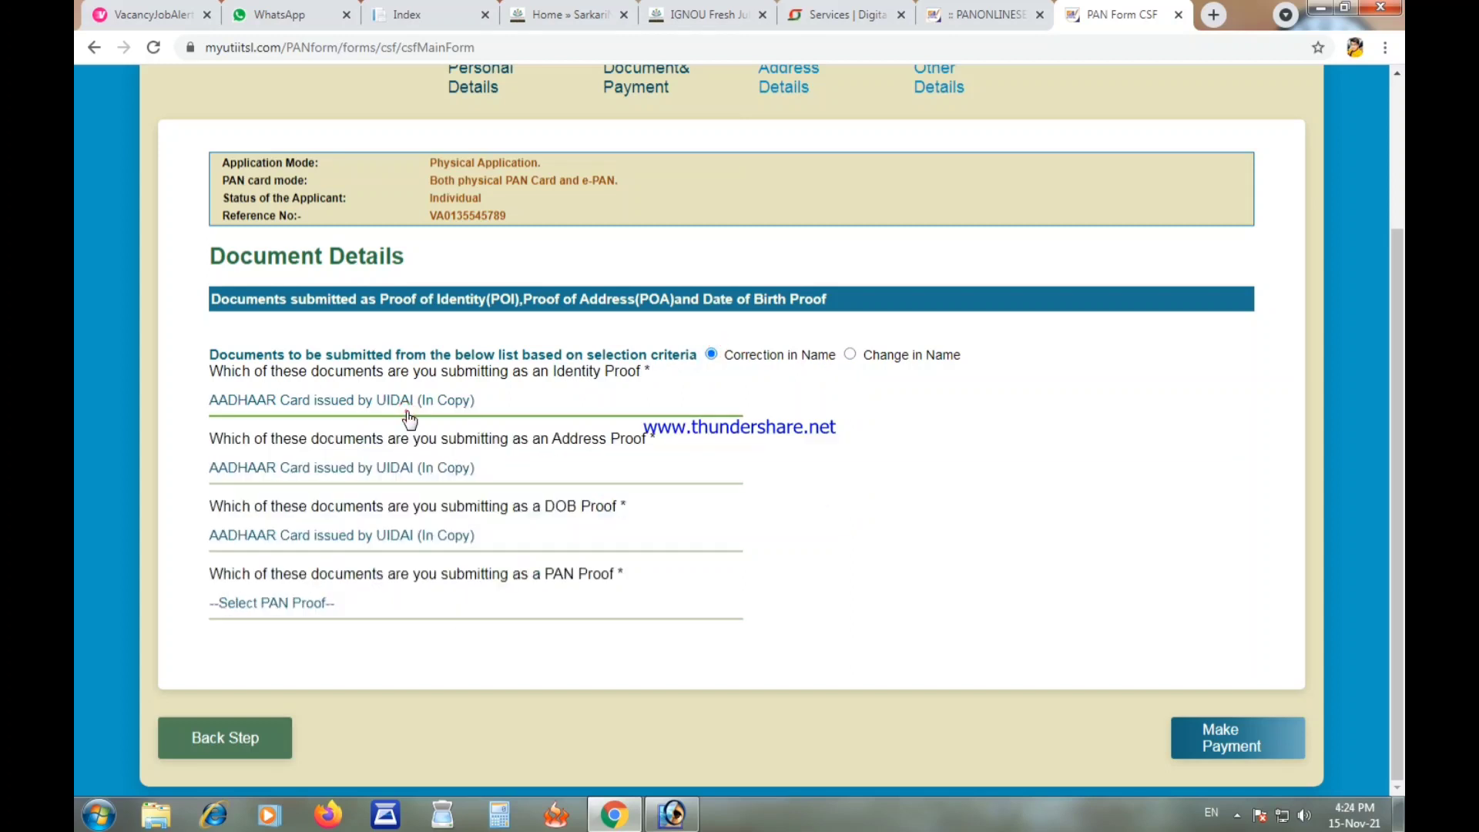
pyautogui.click(851, 355)
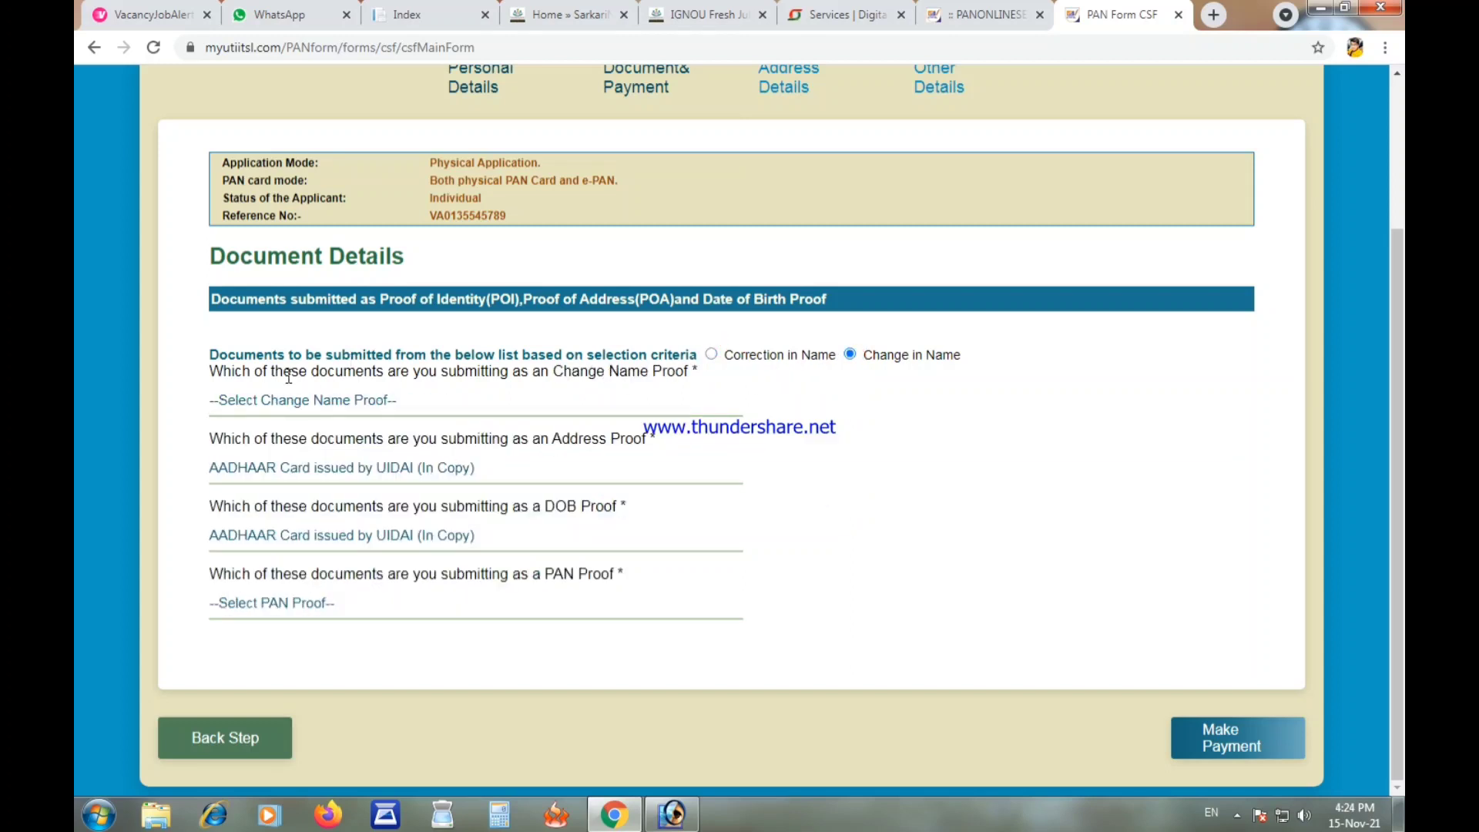
pyautogui.click(290, 400)
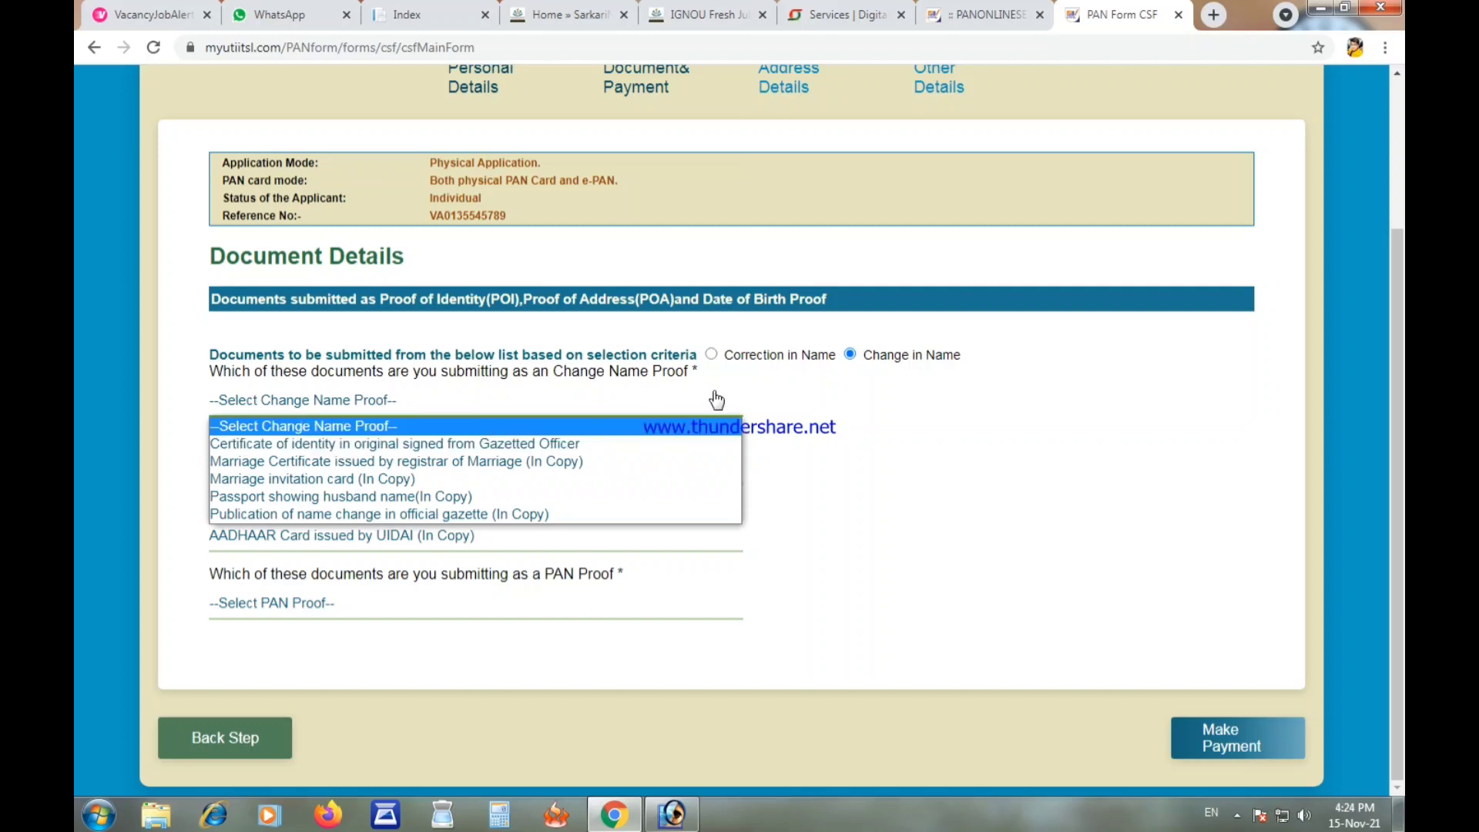
pyautogui.click(776, 395)
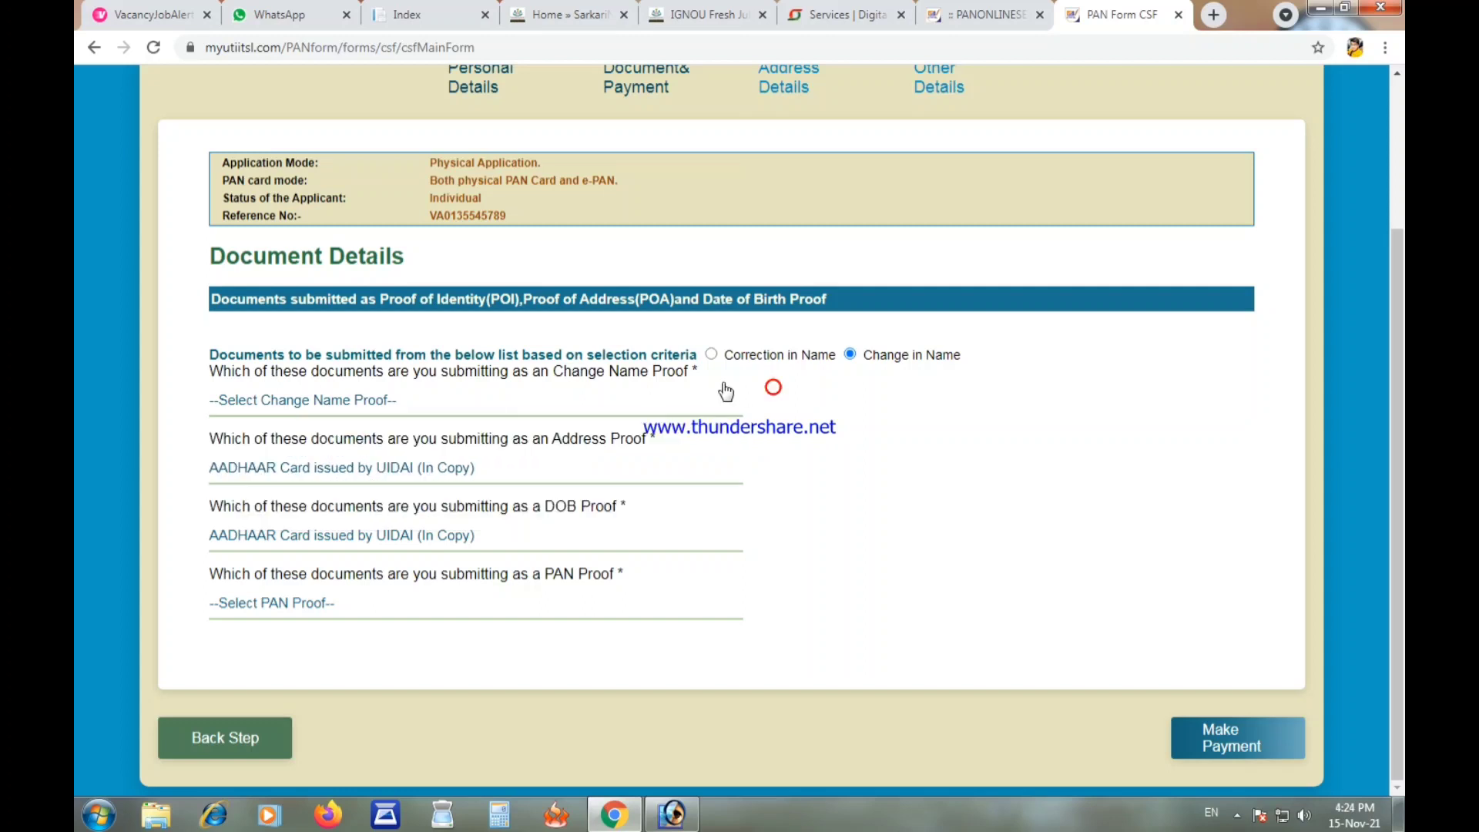
pyautogui.click(633, 417)
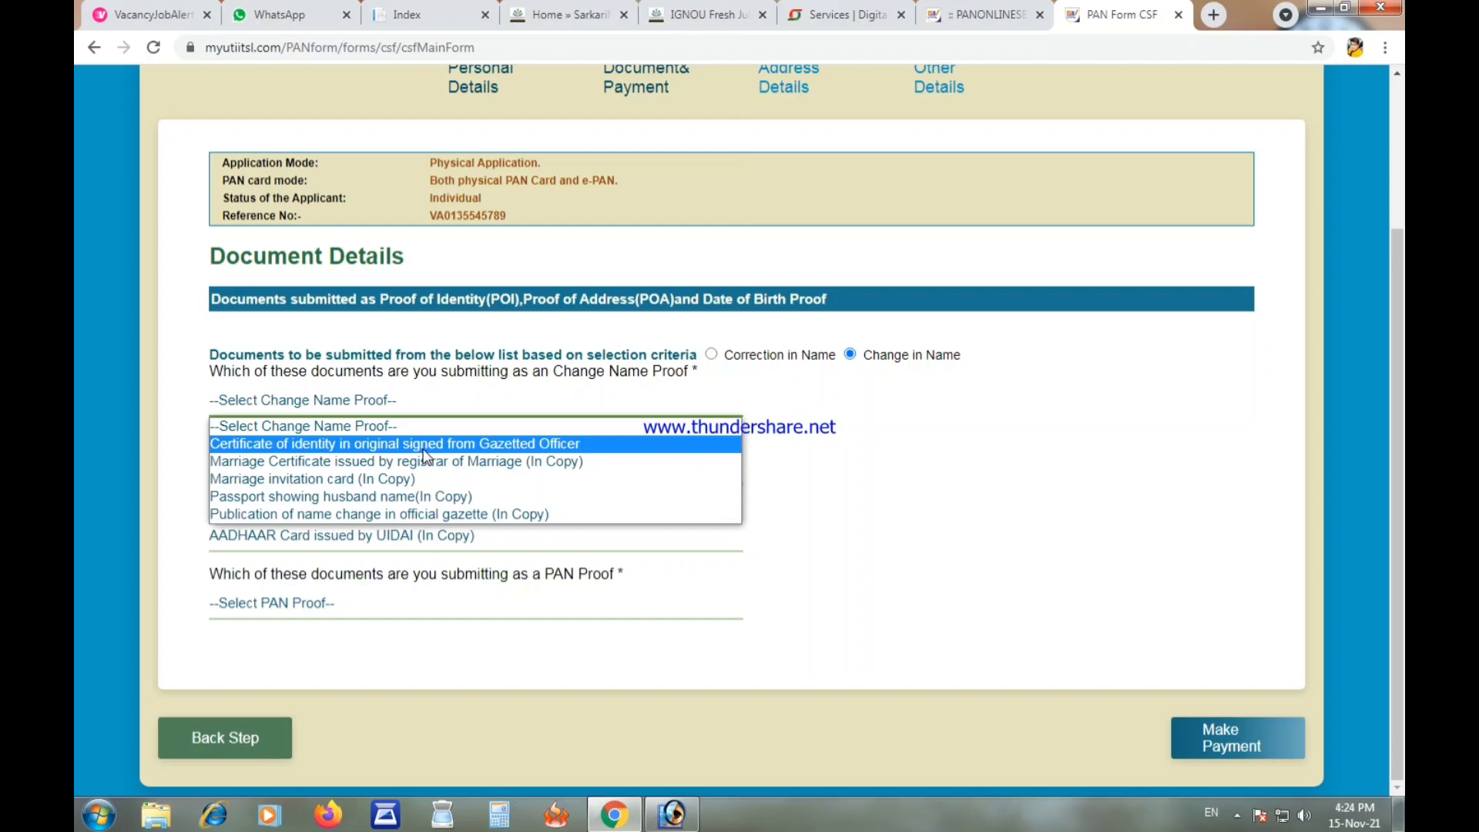
pyautogui.click(769, 420)
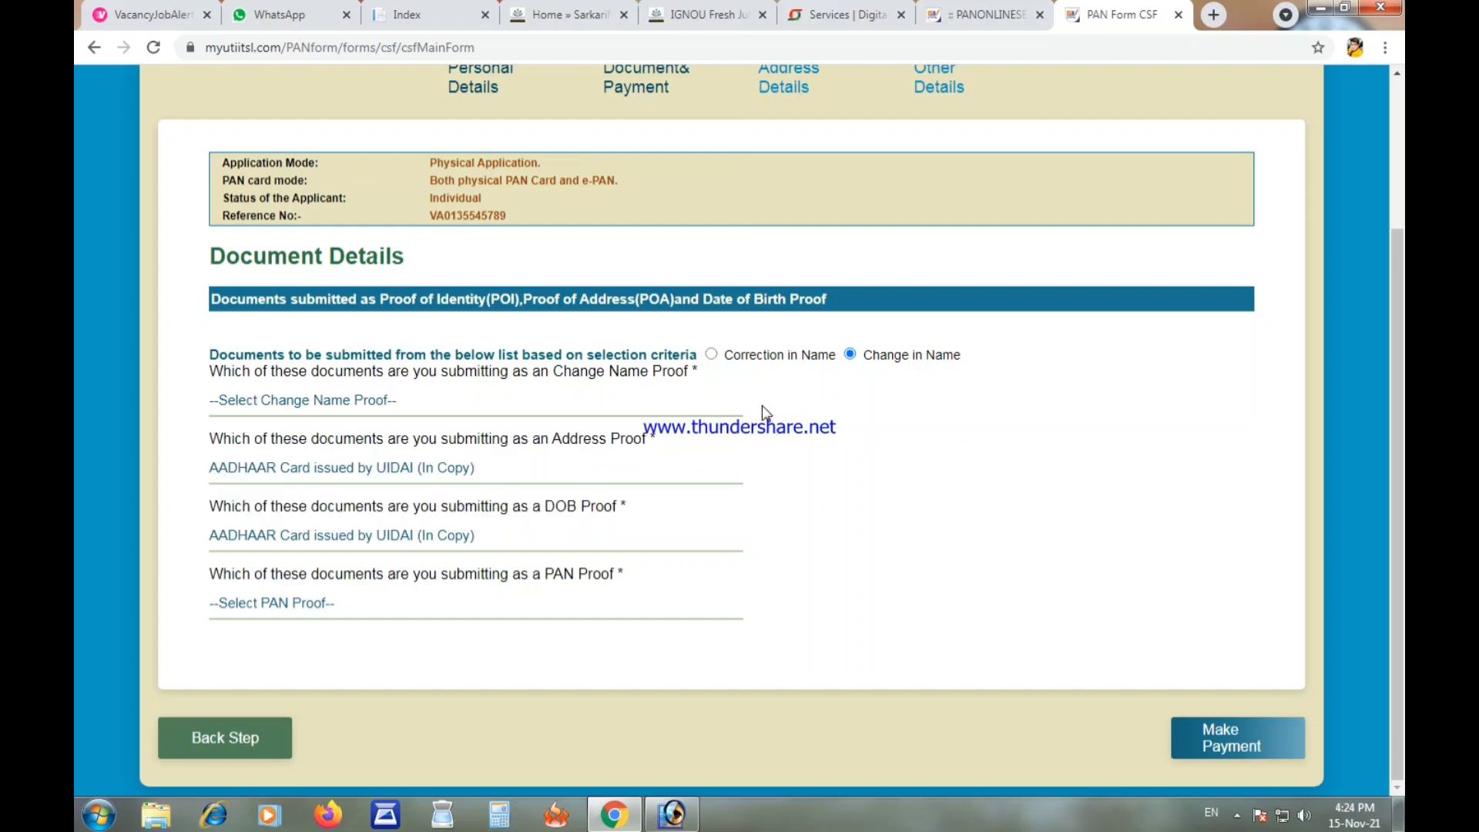
pyautogui.click(712, 355)
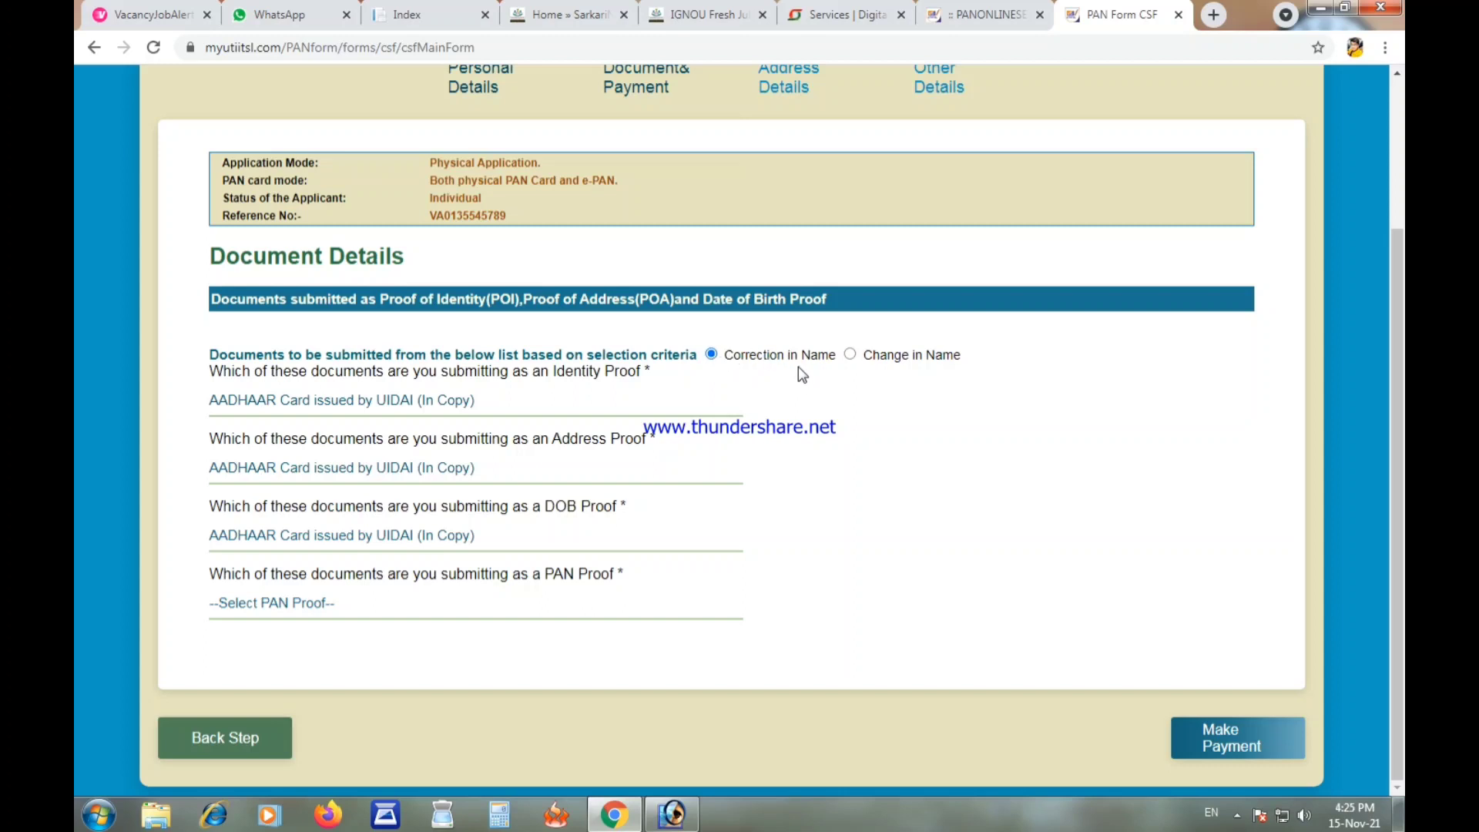
pyautogui.click(349, 606)
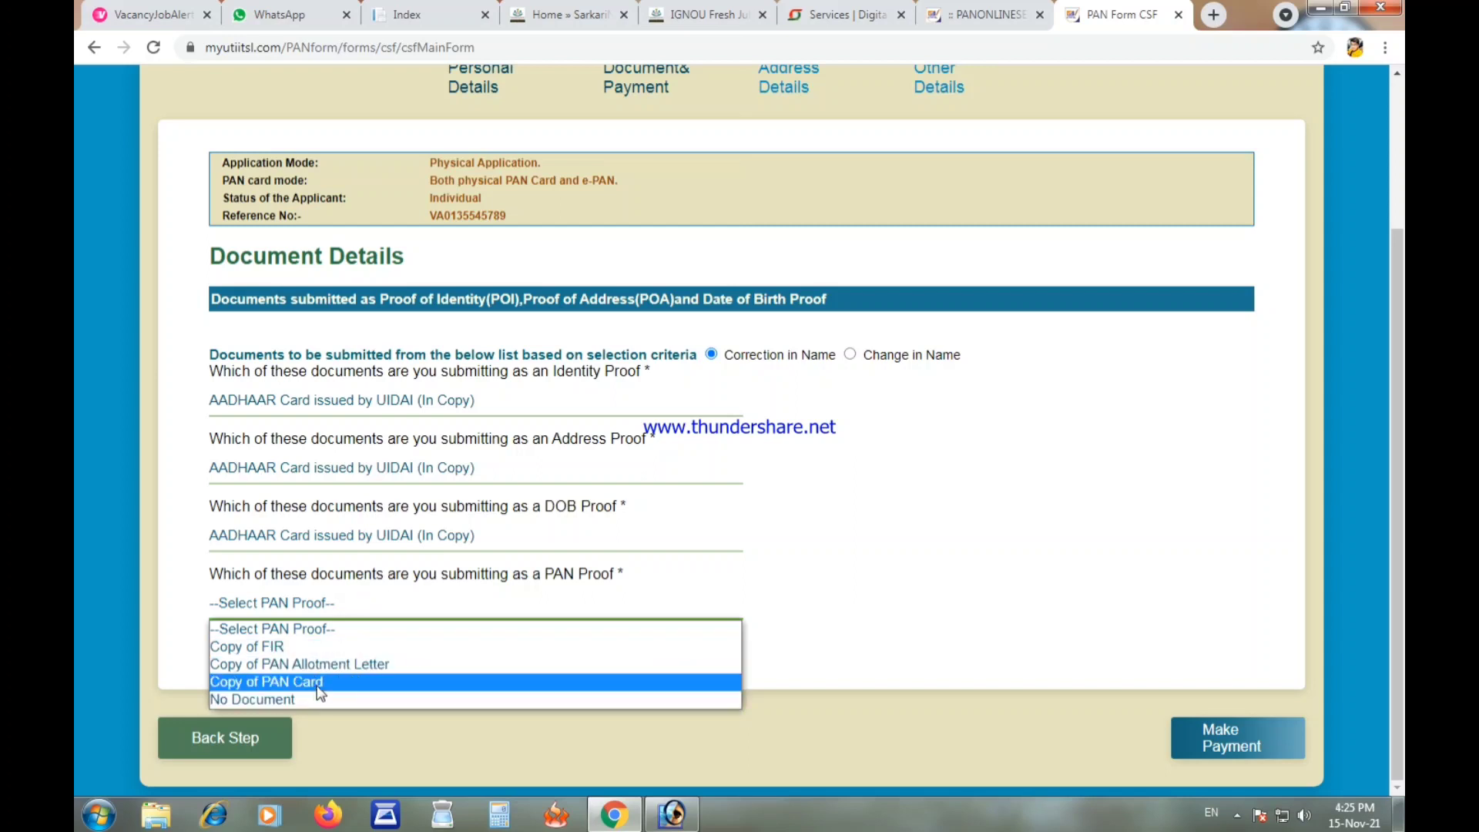
pyautogui.click(319, 683)
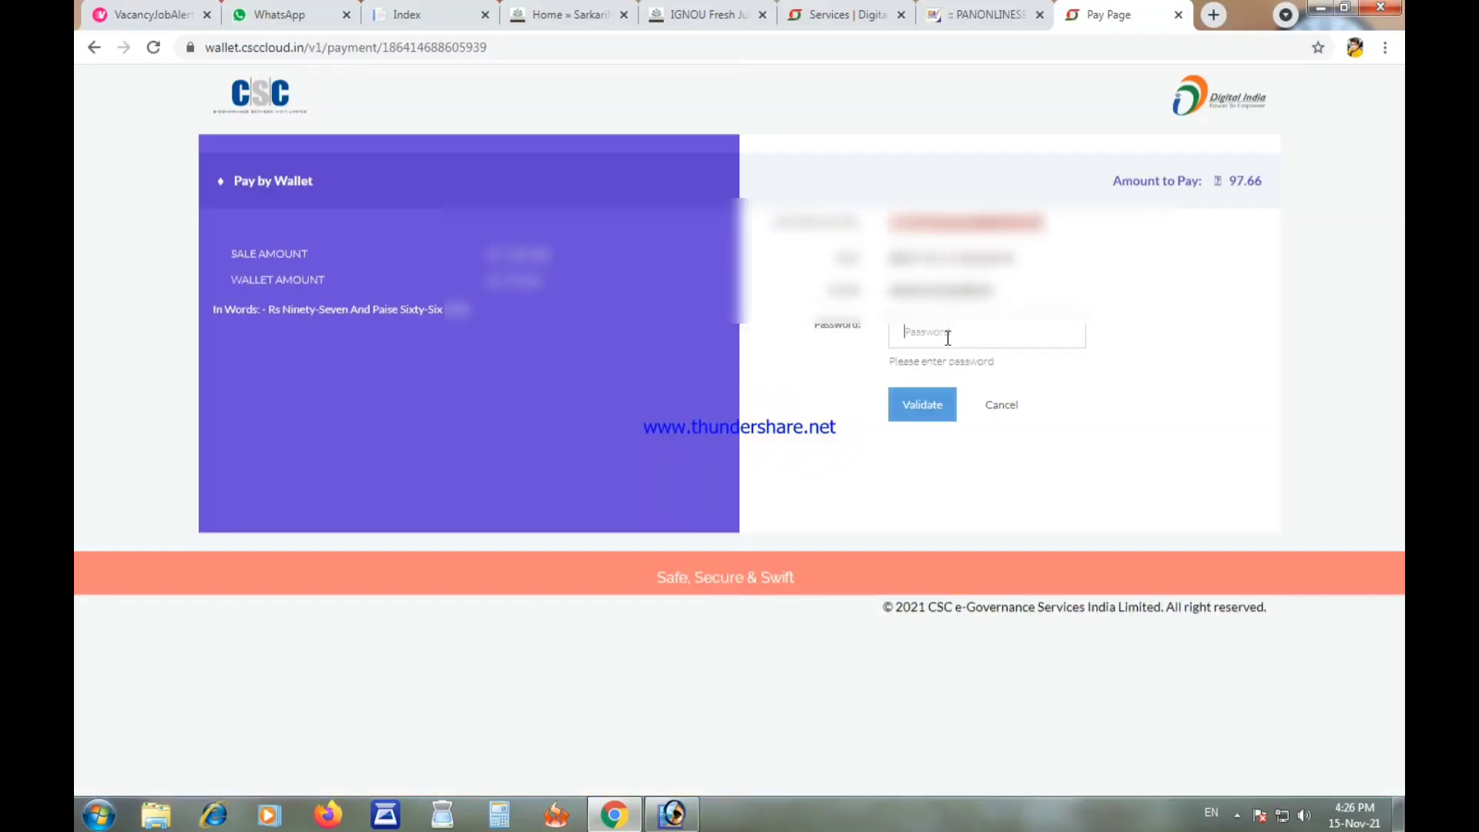
# Step: Validate the CSC wallet password and enter the 6-digit wallet PIN to pay ₹97.66
pyautogui.click(947, 335)
pyautogui.write('*')
pyautogui.click(923, 405)
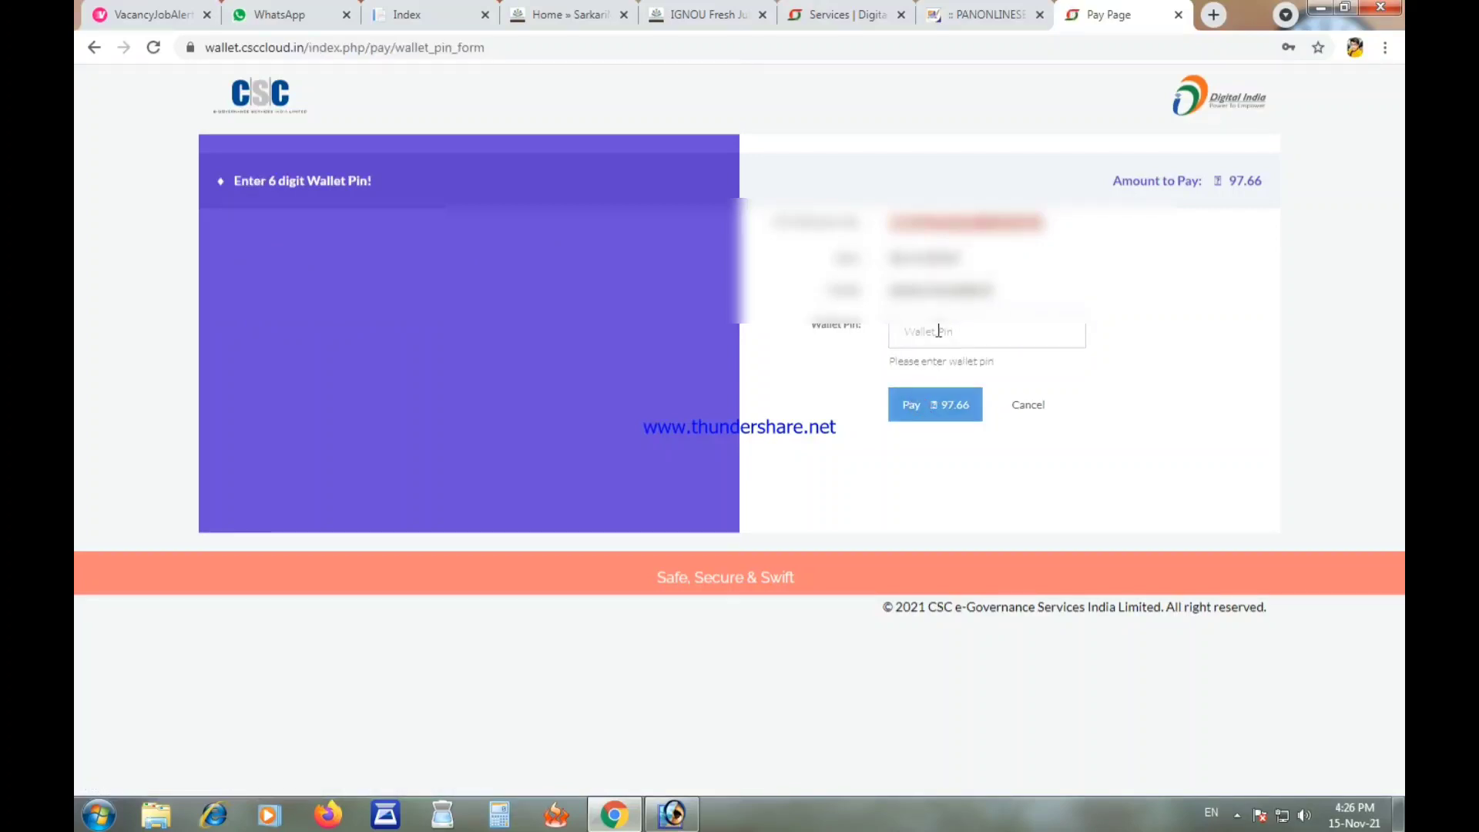
pyautogui.click(935, 332)
pyautogui.write('******')
pyautogui.press('Return')
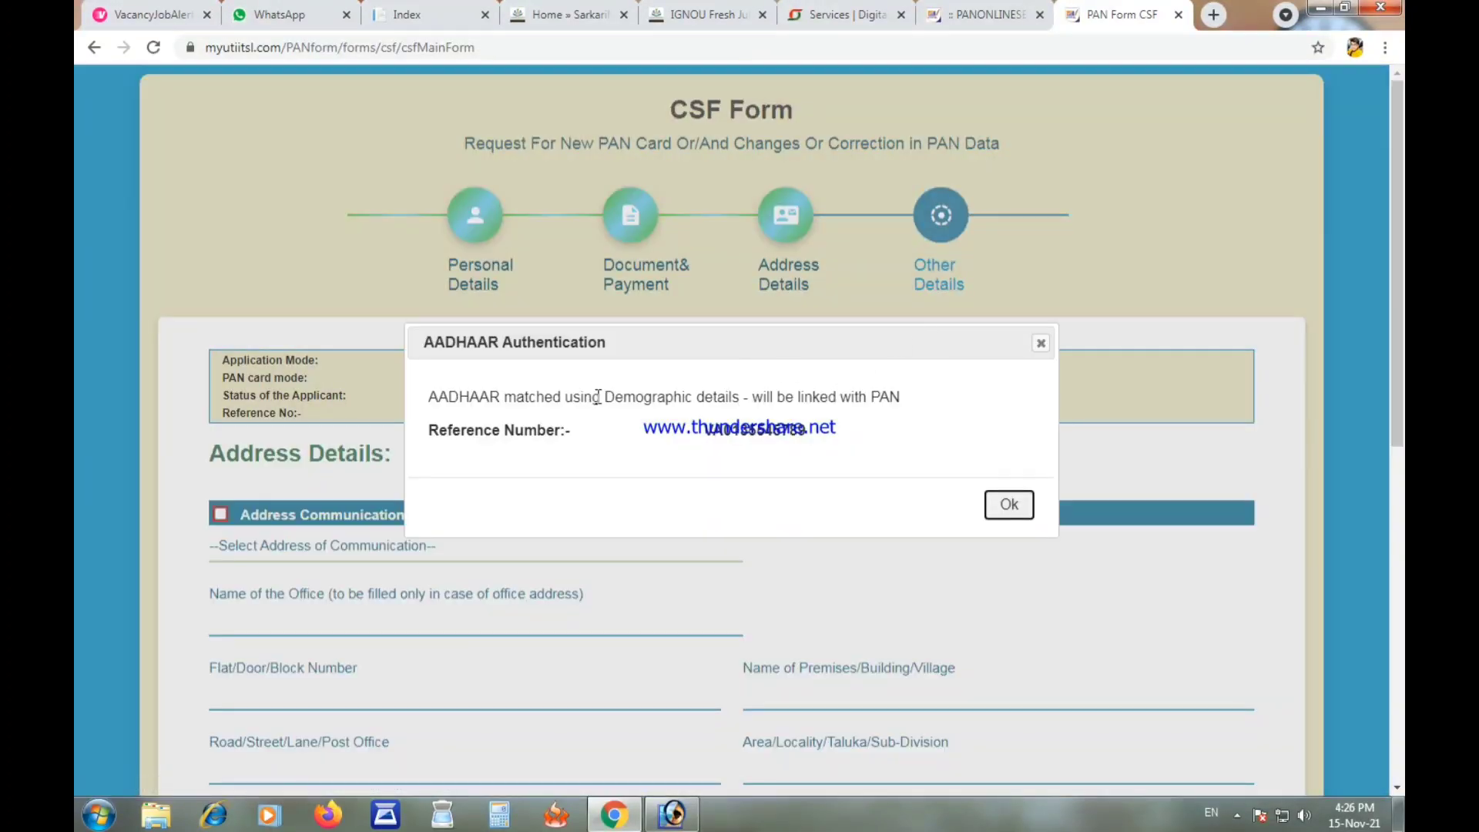
# Step: Dismiss the Aadhaar authentication notice and choose RESIDENCE as the communication address
pyautogui.click(1007, 505)
pyautogui.scroll(-4, 407, 425)
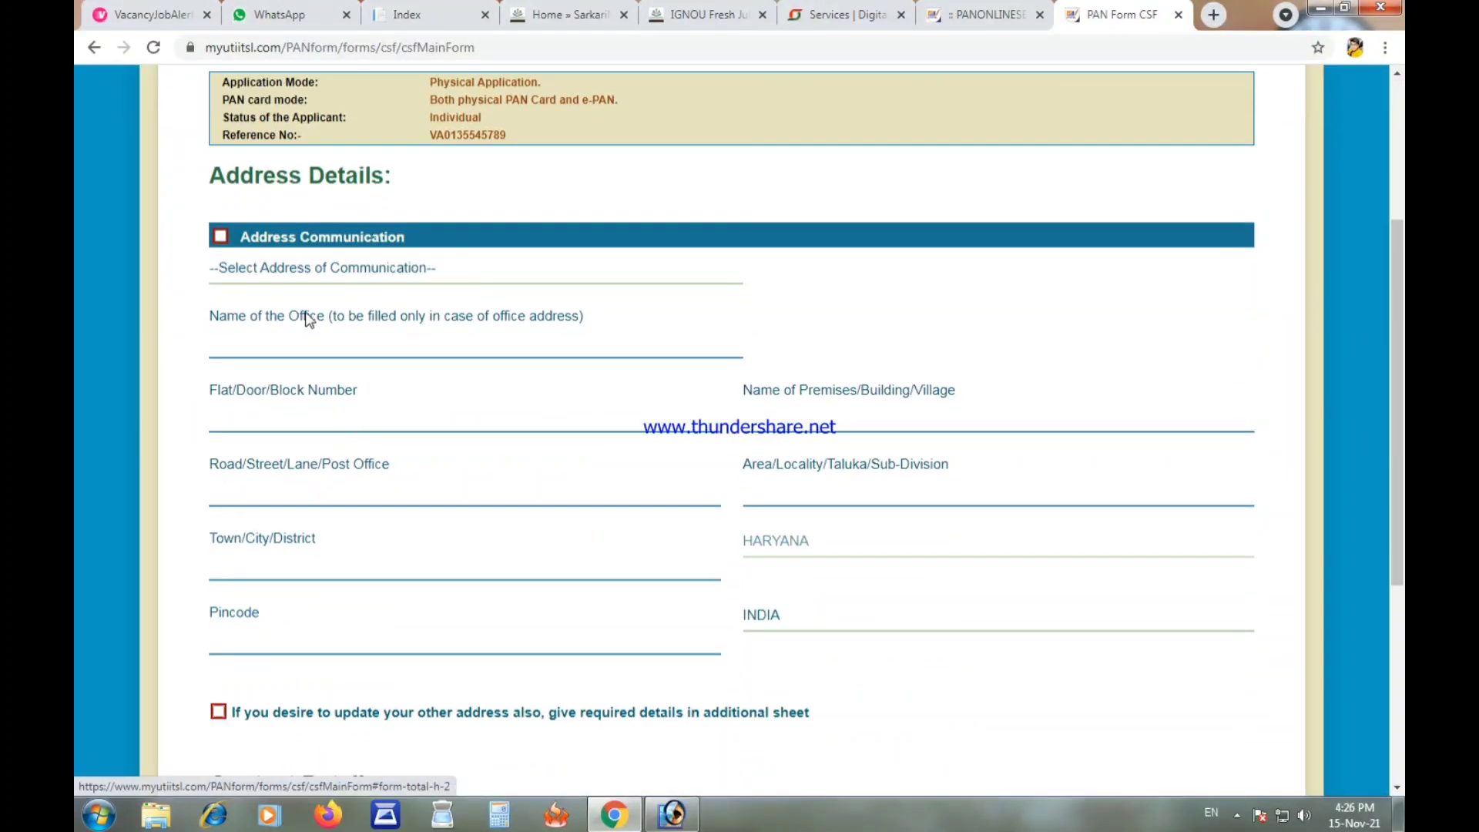
pyautogui.click(327, 269)
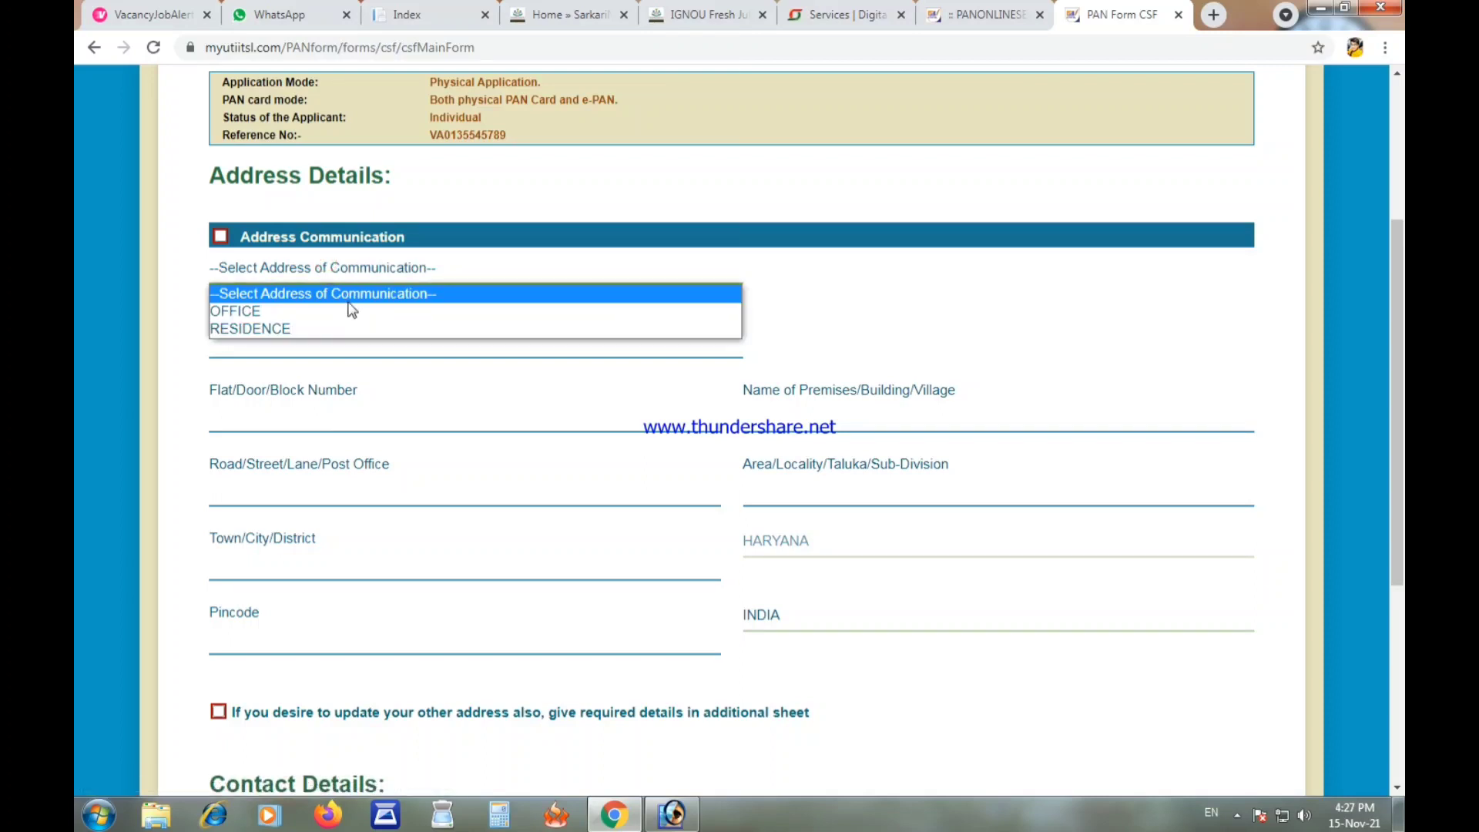
pyautogui.click(339, 328)
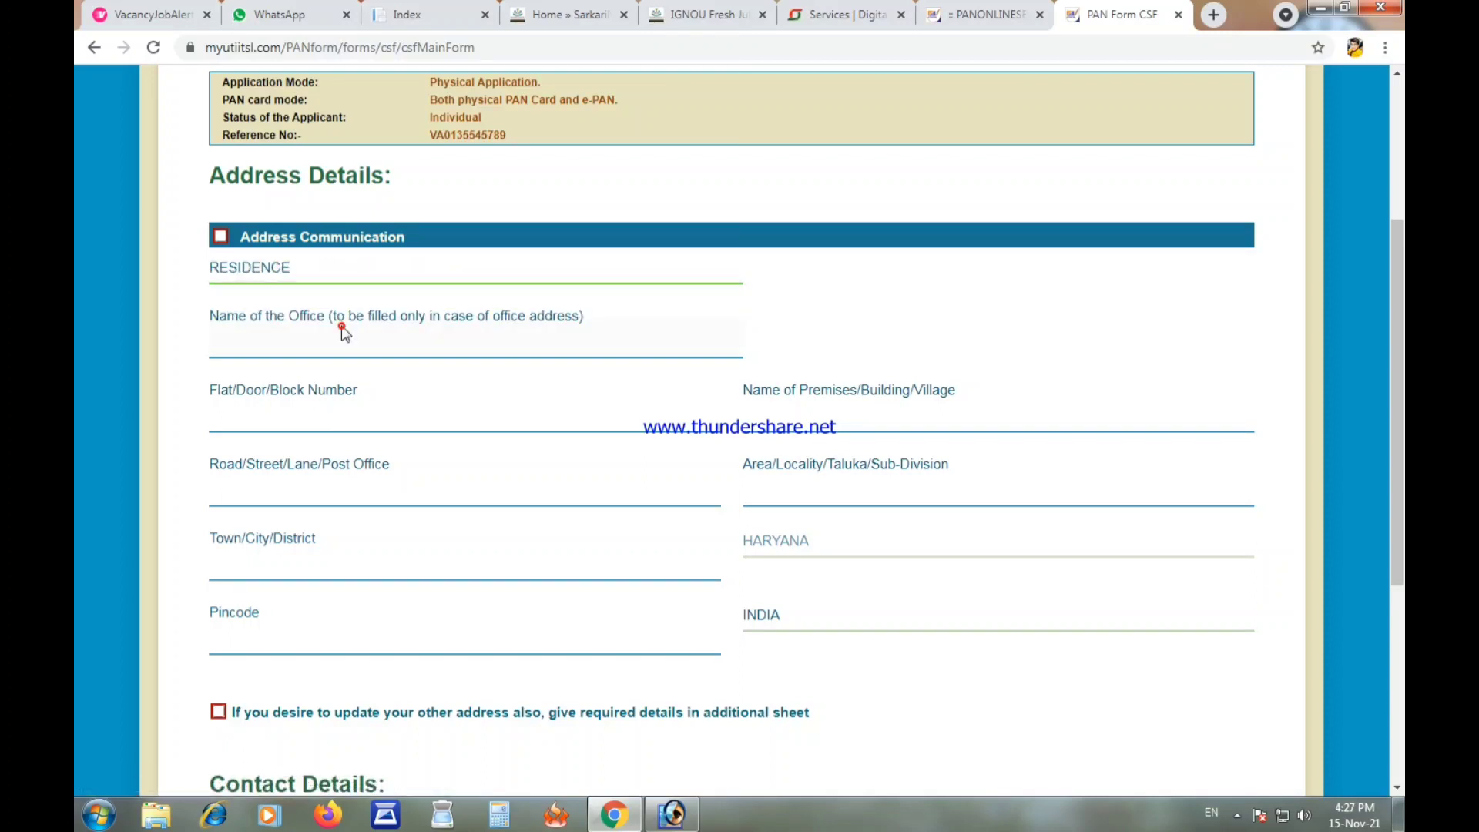
# Step: Enter the flat/door/block number and 'Gali' as the name of premises
pyautogui.click(332, 400)
pyautogui.scroll(-3, 331, 408)
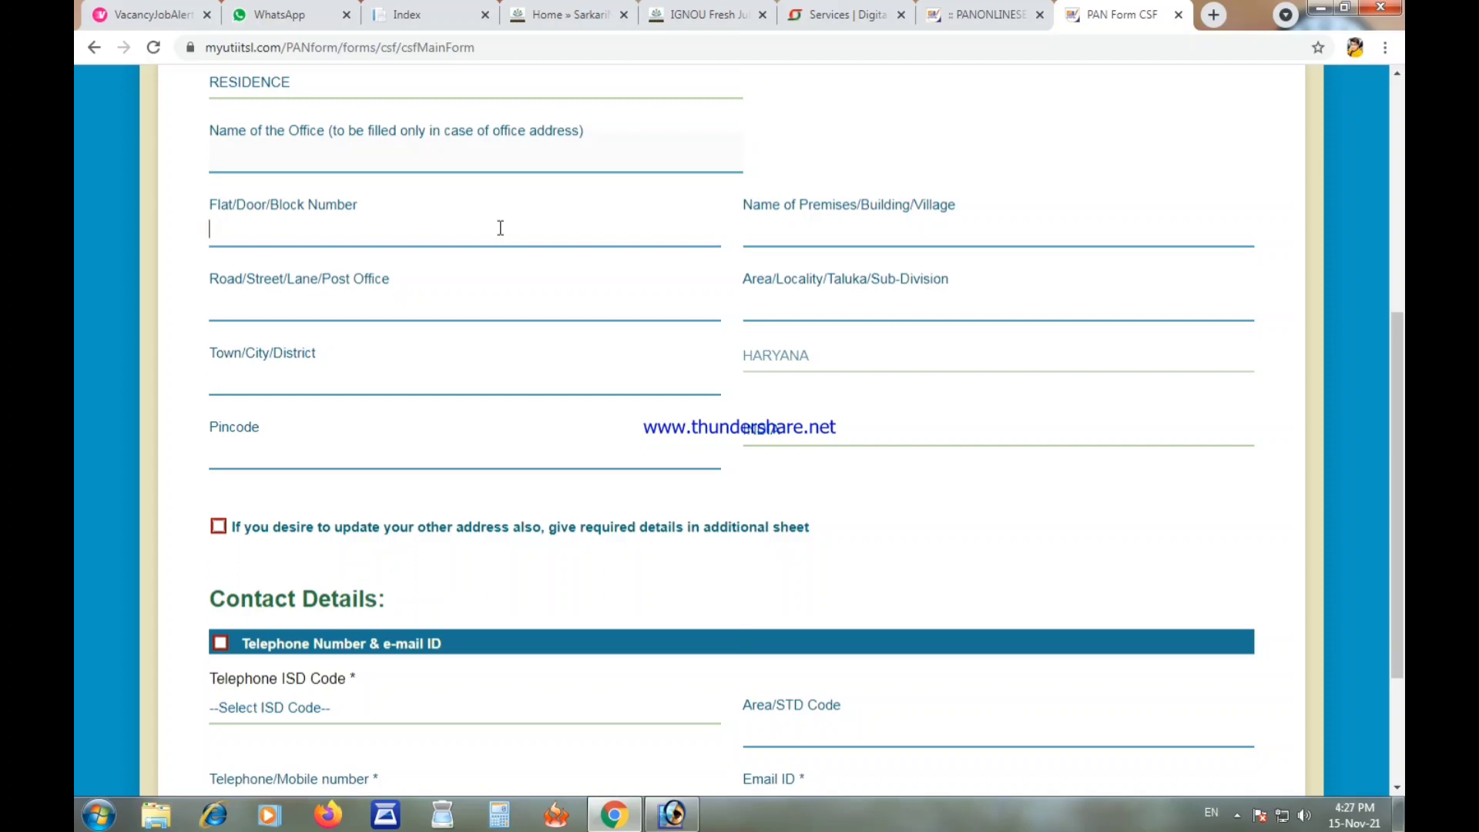
pyautogui.write('634')
pyautogui.click(905, 225)
pyautogui.write('gali')
pyautogui.press('BackSpace')
pyautogui.press('BackSpace')
pyautogui.press('BackSpace')
pyautogui.write('Gali nNO')
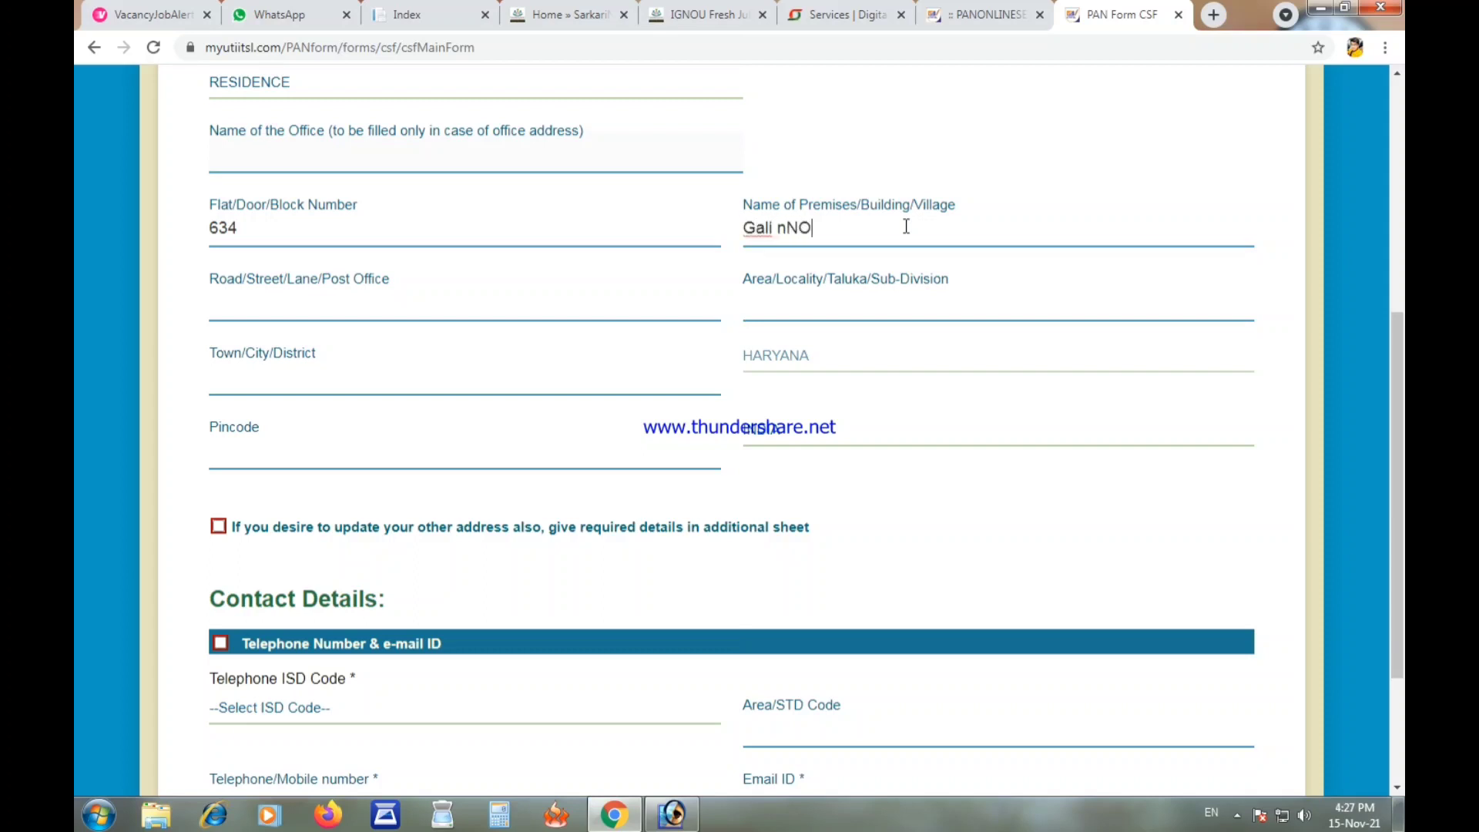
pyautogui.press('BackSpace')
pyautogui.press('BackSpace')
pyautogui.press('BackSpace')
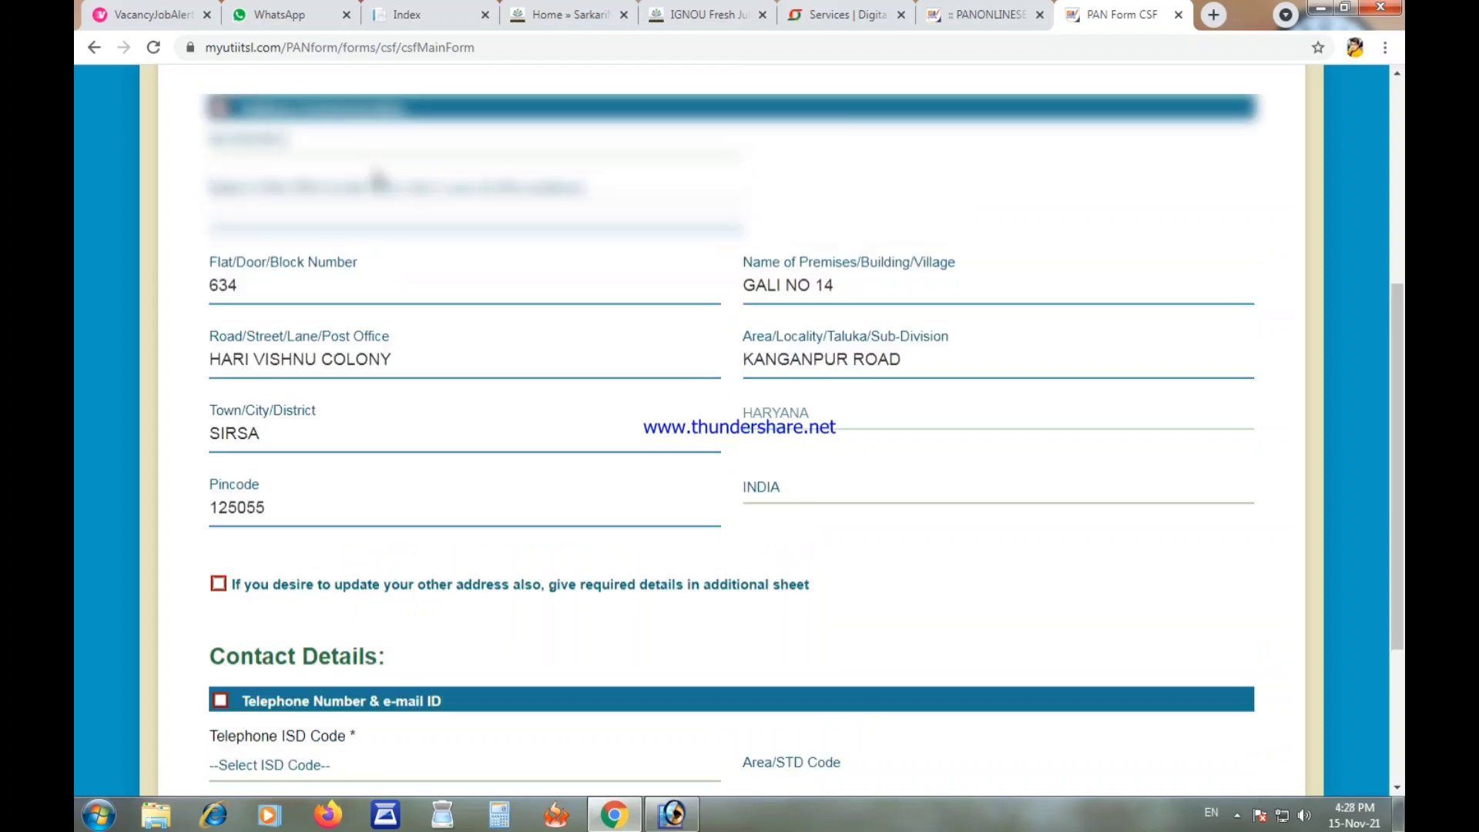
# Step: Set the telephone ISD code to INDIA
pyautogui.scroll(-3, 483, 301)
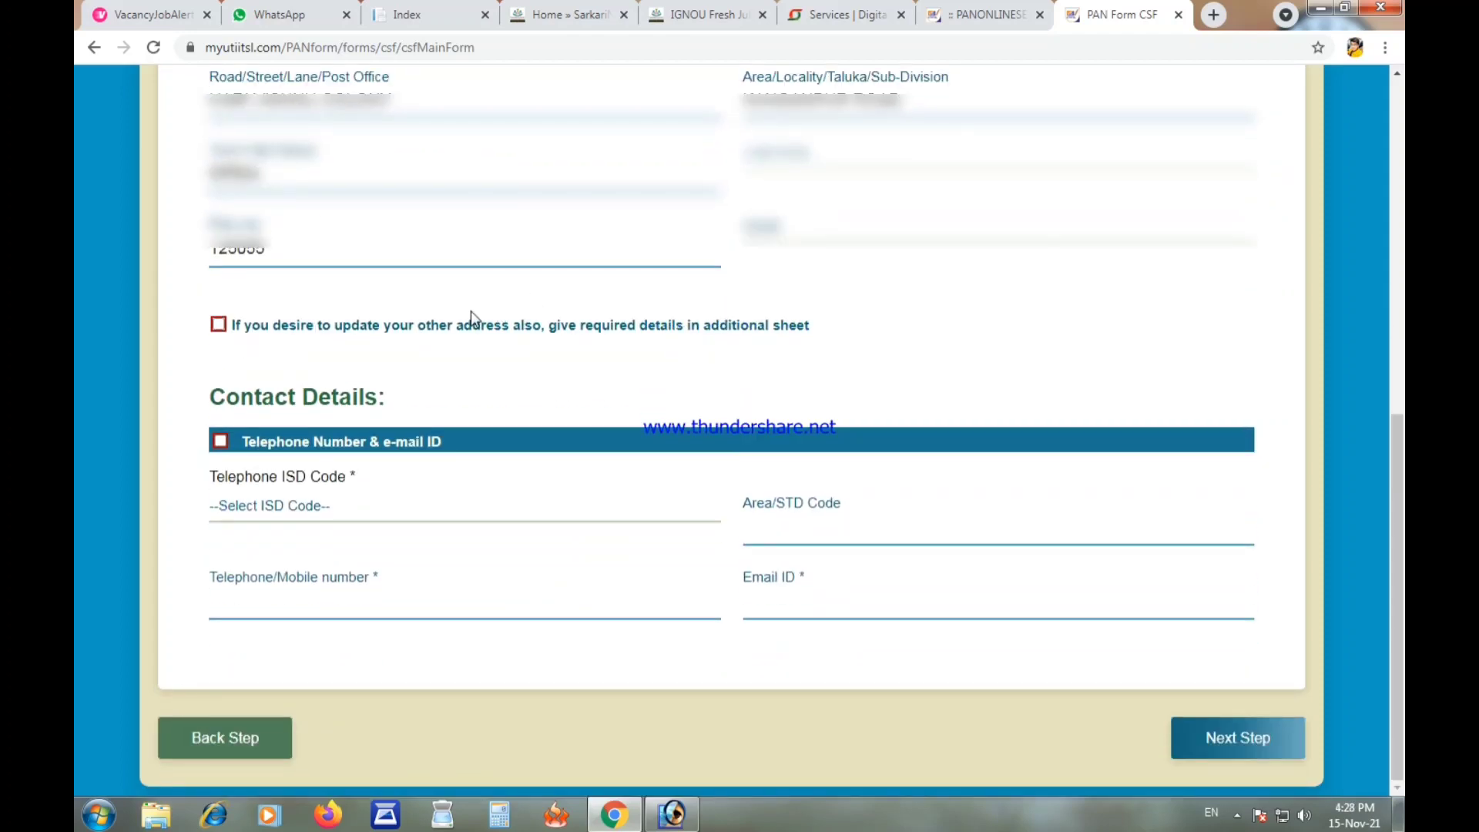
pyautogui.click(349, 517)
pyautogui.write('in')
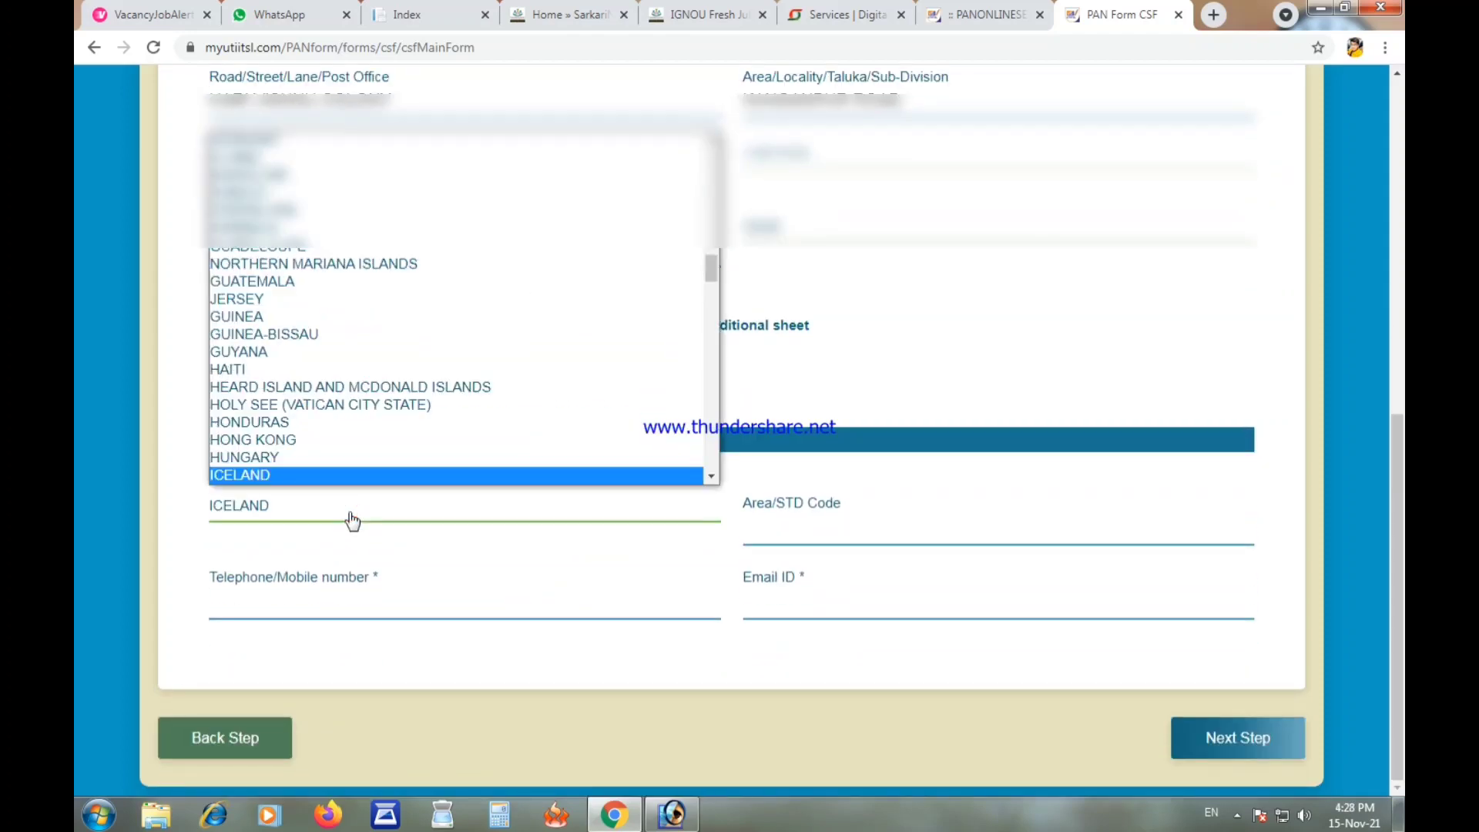
pyautogui.press('Return')
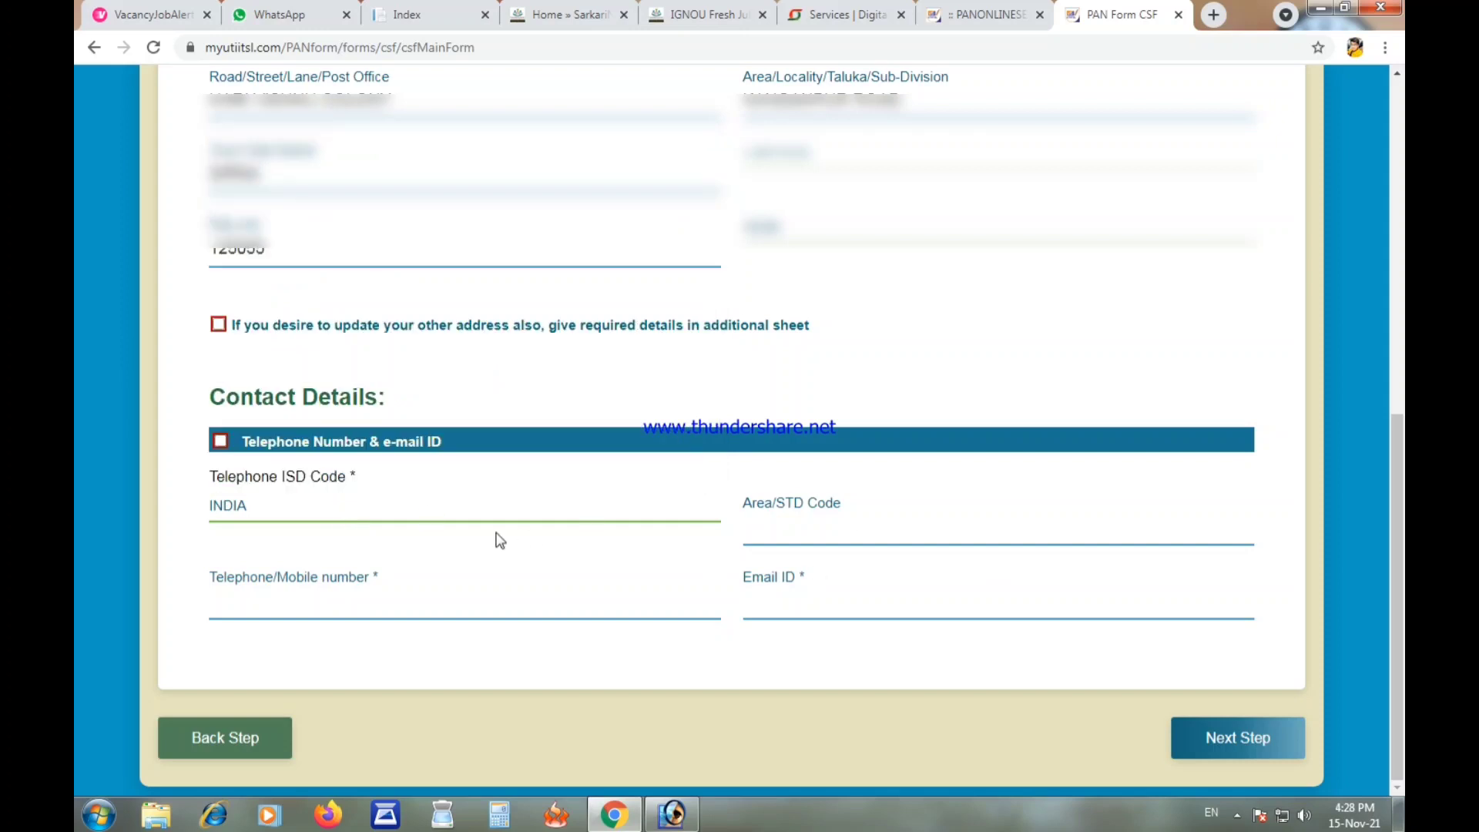
# Step: Enter the applicant's mobile number and e-mail ID, then continue to Other Details
pyautogui.click(349, 601)
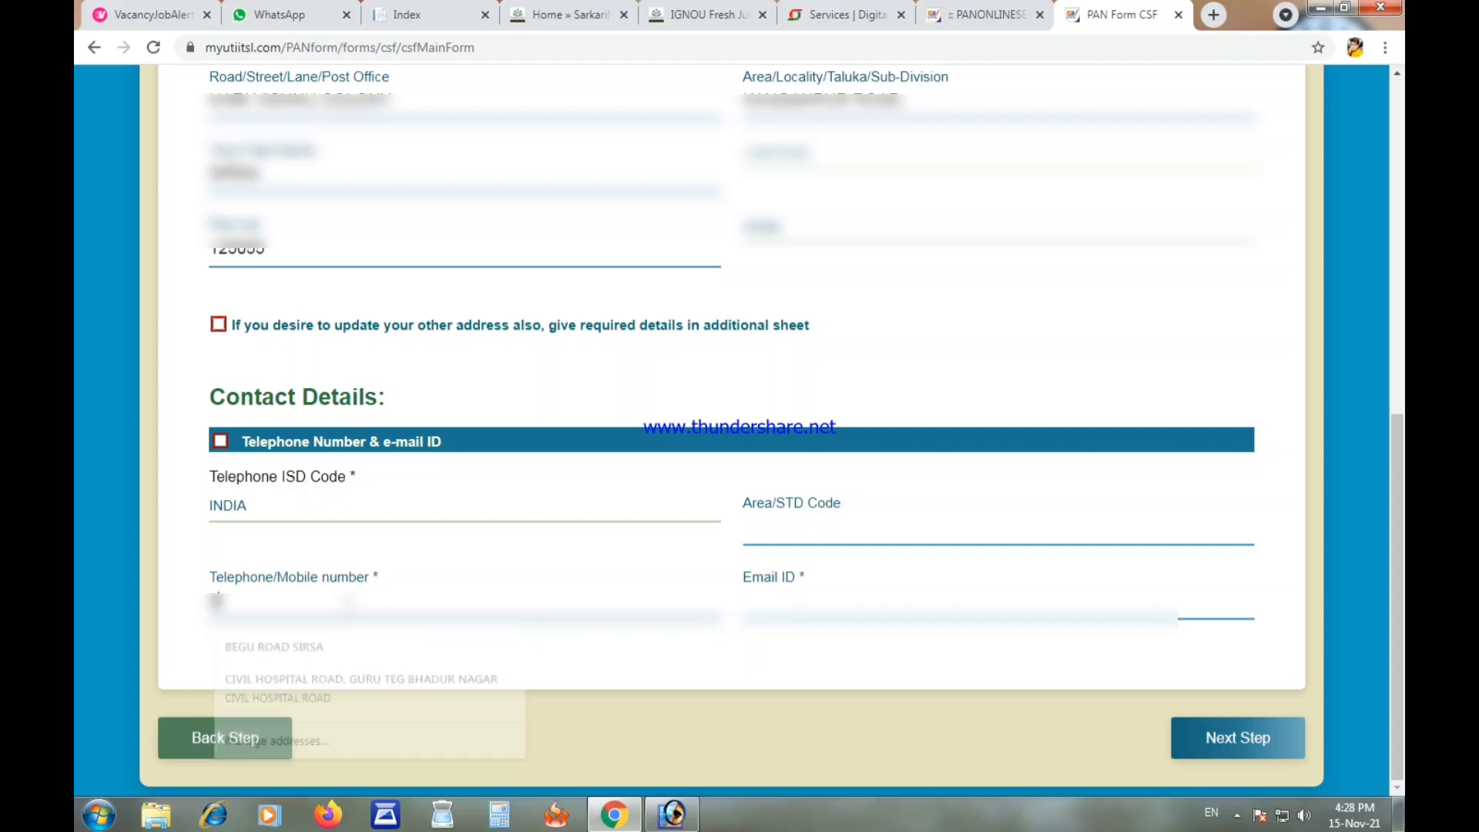
pyautogui.write('9876')
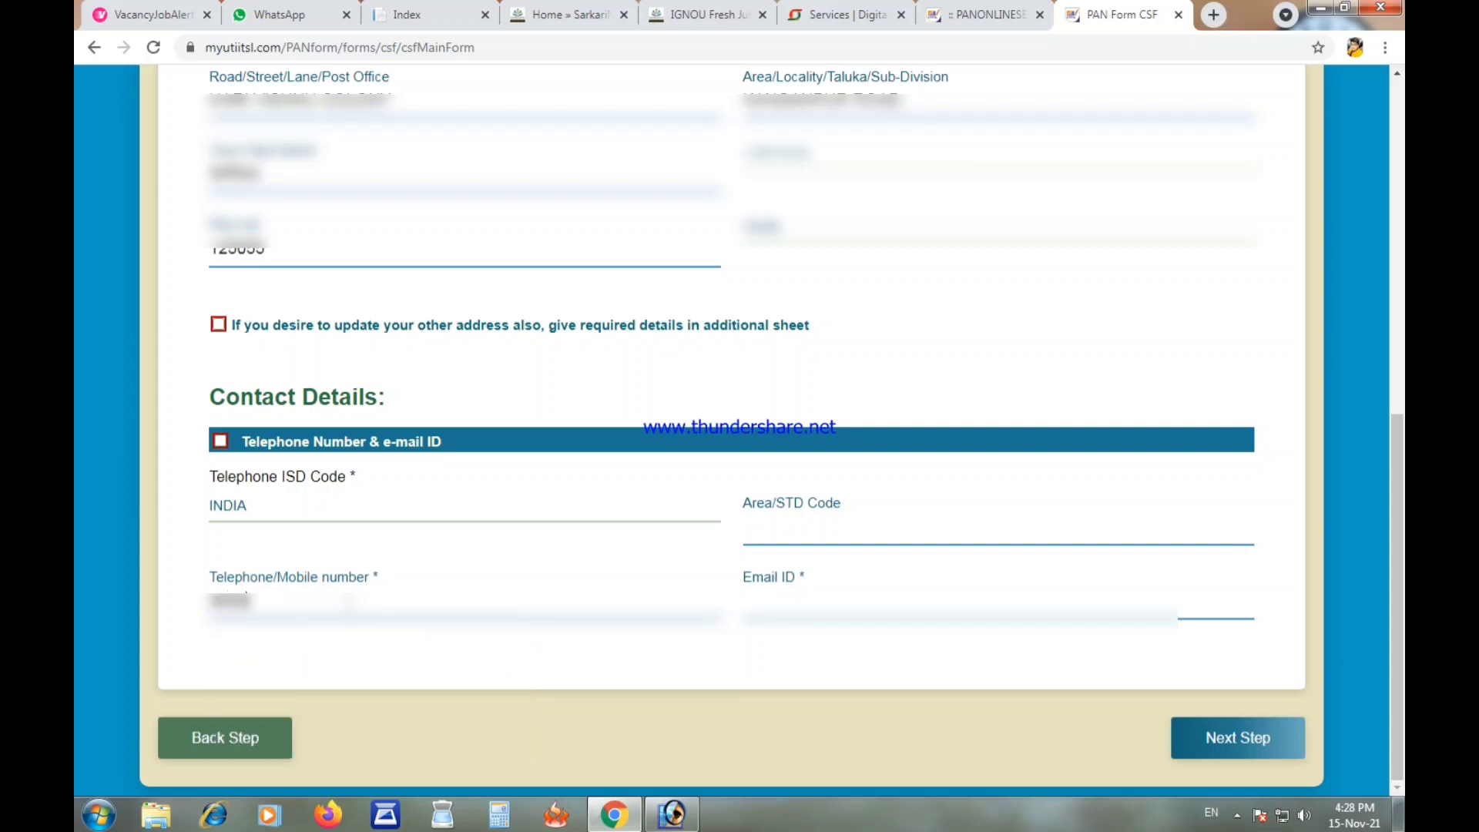
pyautogui.write('32105432')
pyautogui.click(793, 613)
pyautogui.write('abcdefgh12')
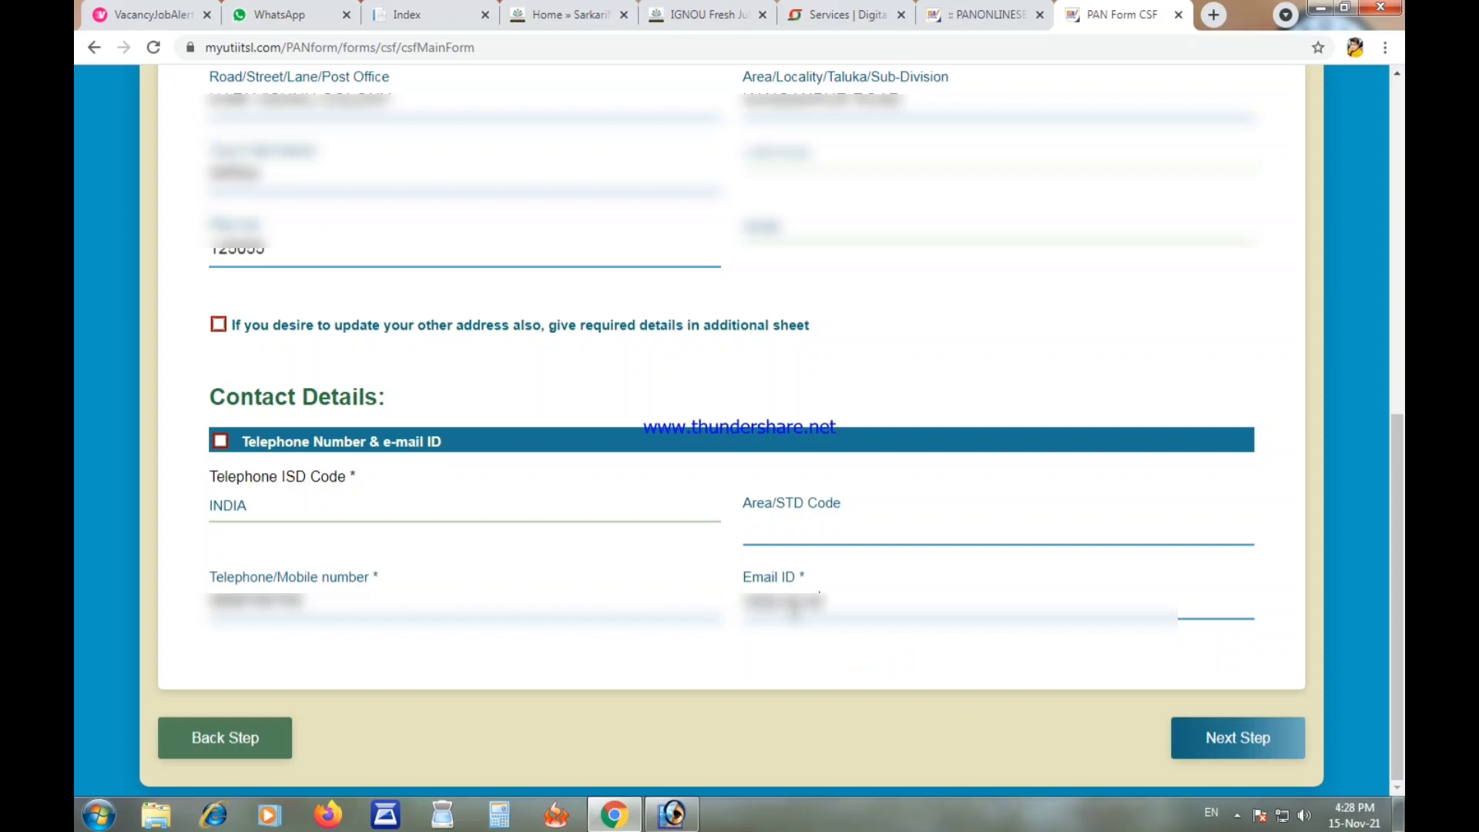
pyautogui.write('@gm')
pyautogui.press('BackSpace')
pyautogui.press('BackSpace')
pyautogui.press('BackSpace')
pyautogui.press('Return')
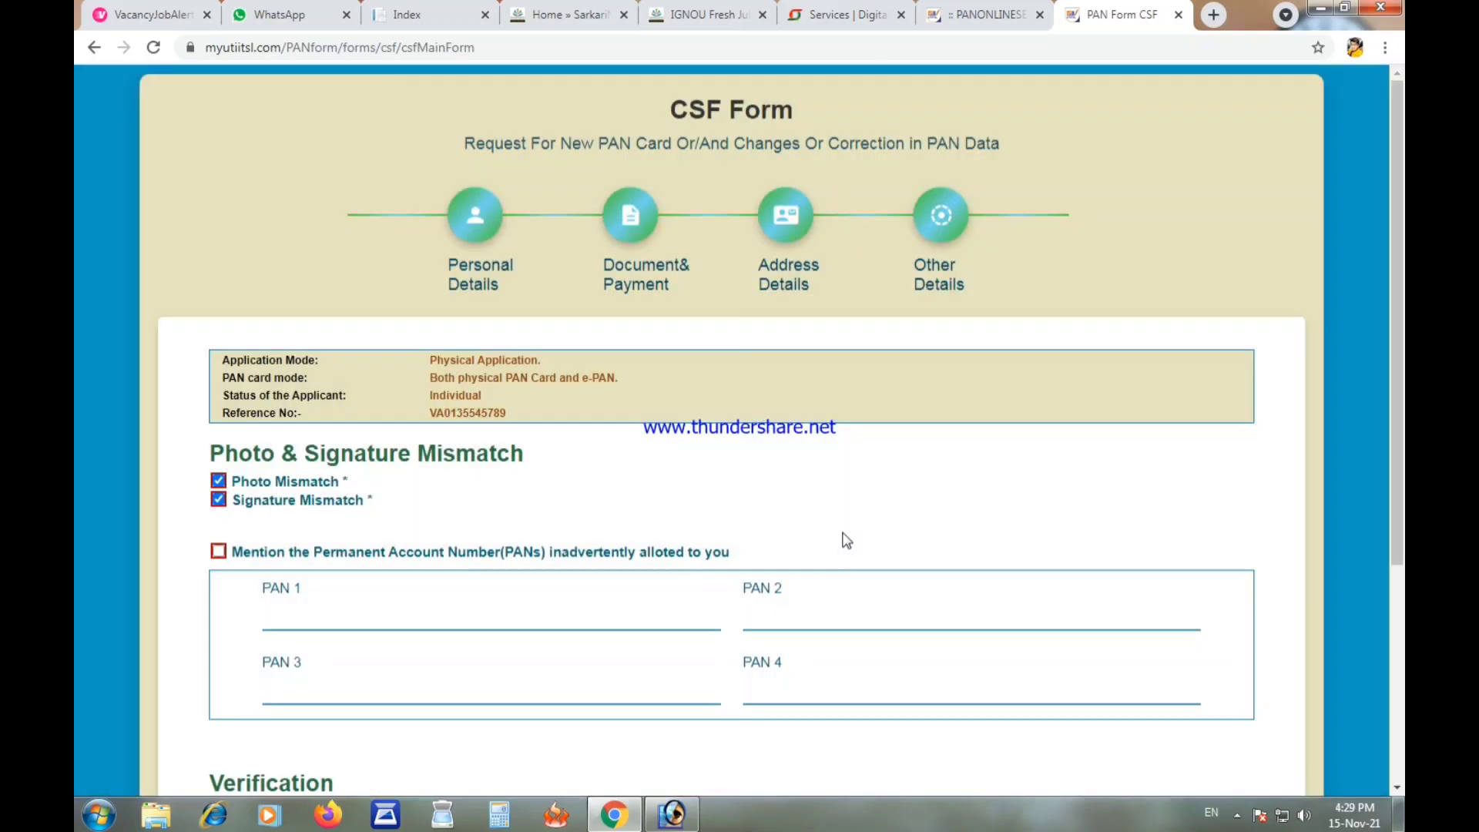
# Step: Enter the PAN in PAN 1 and the applicant's name in the declaration
pyautogui.scroll(-2, 855, 530)
pyautogui.scroll(-1, 855, 530)
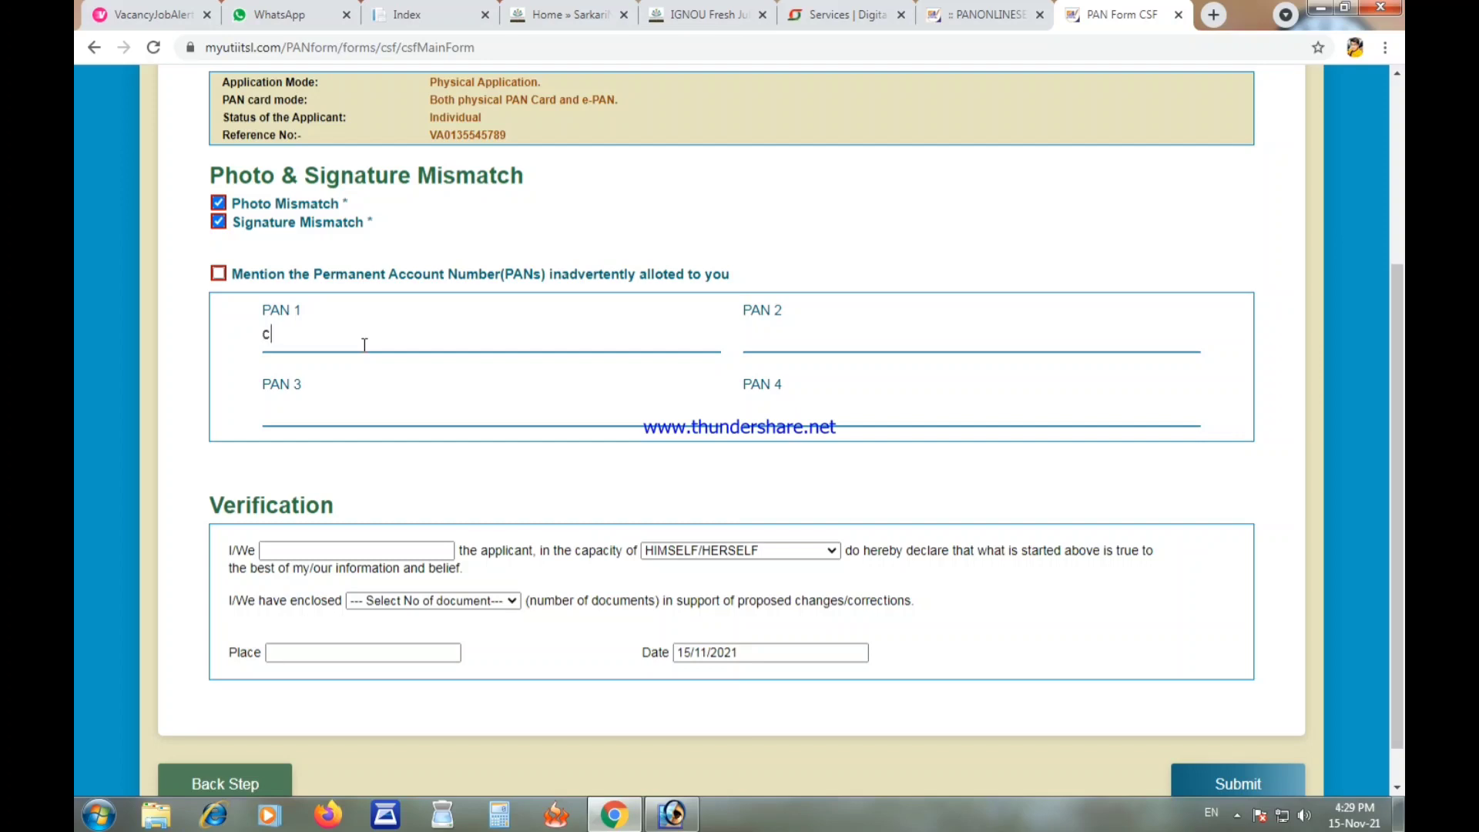
pyautogui.write('pdk1234a')
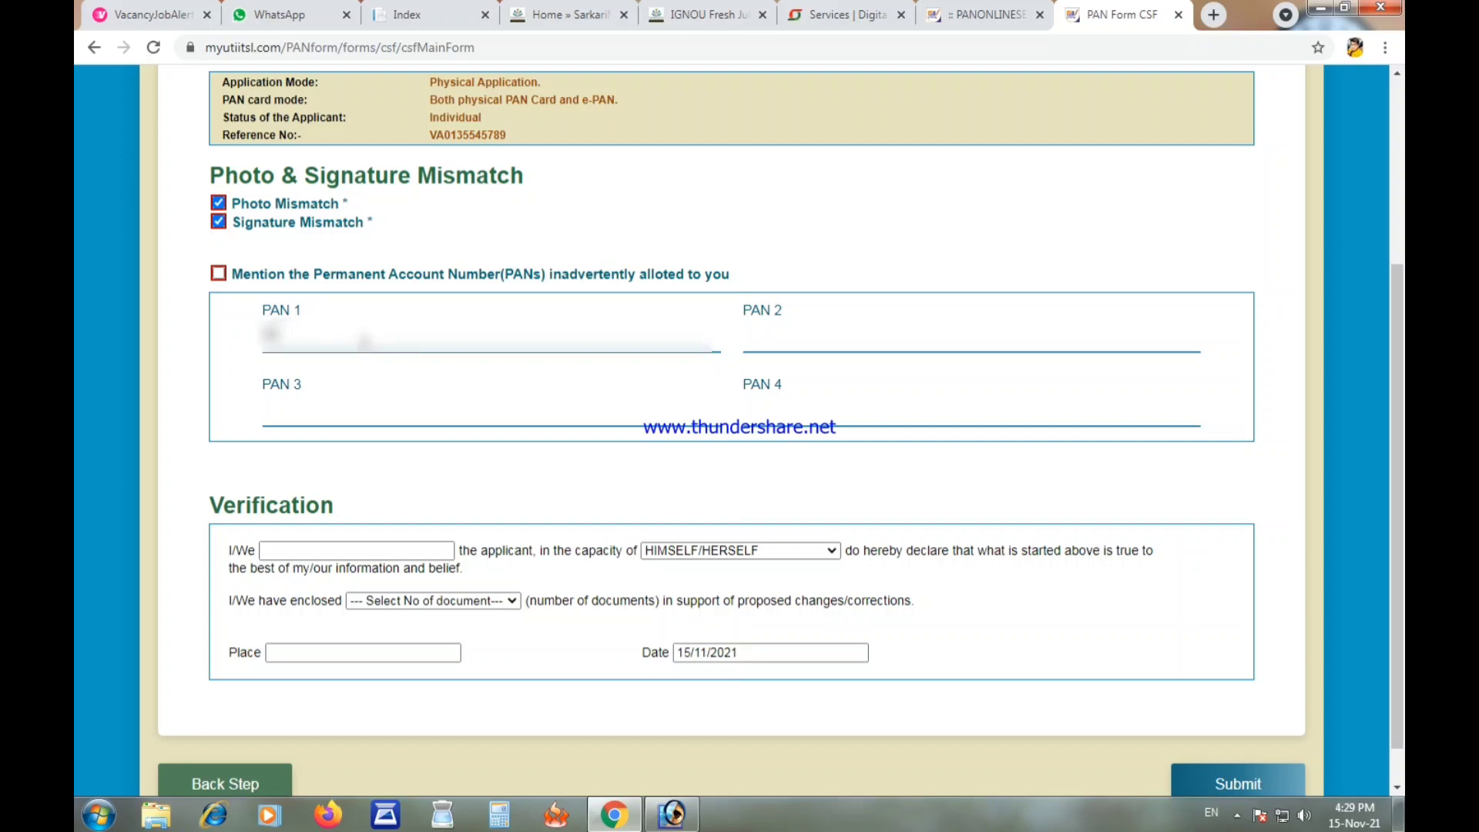
pyautogui.click(351, 551)
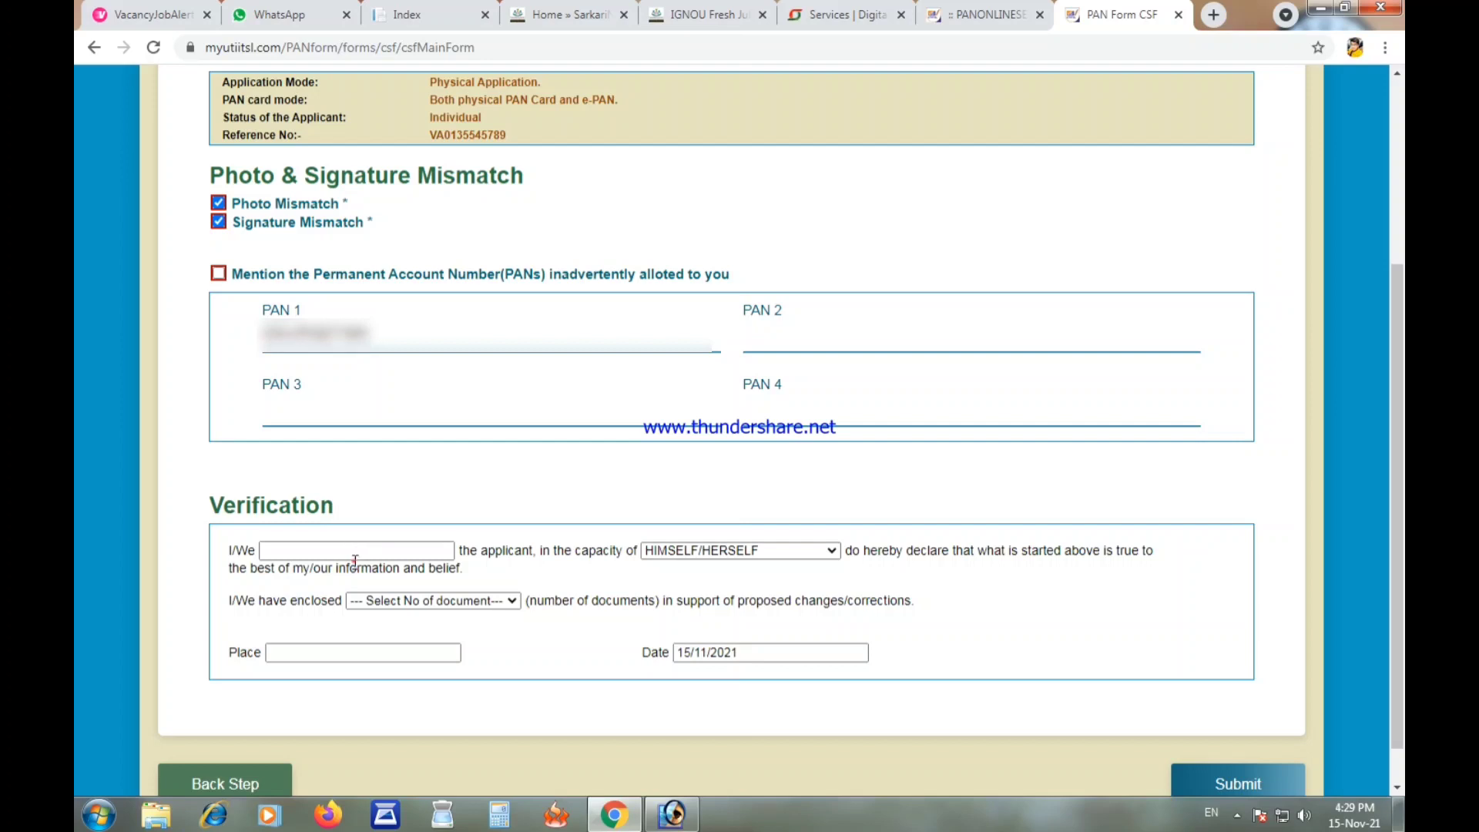
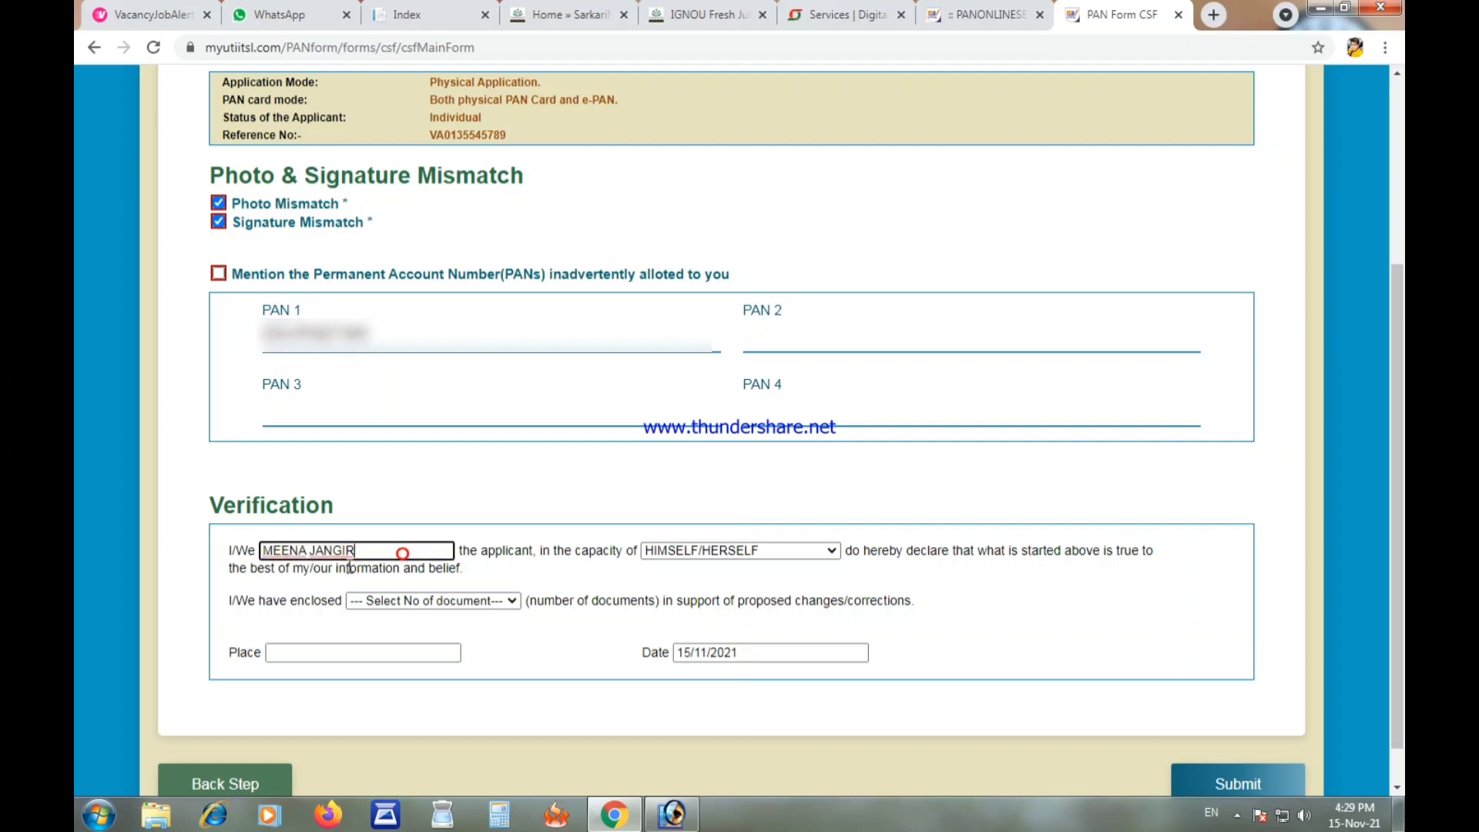
pyautogui.click(339, 571)
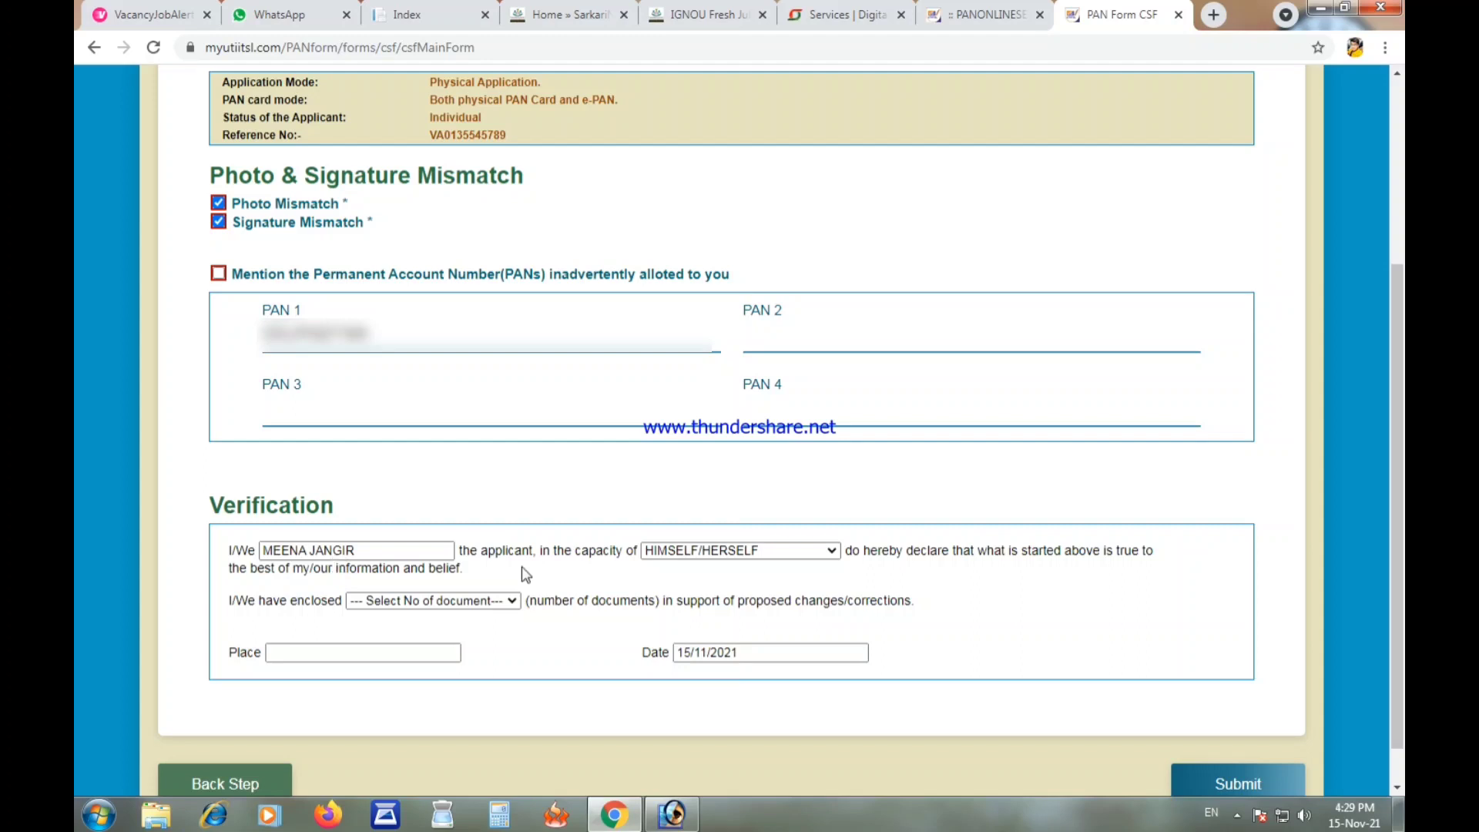
# Step: Declare 1 supporting document, set the place to SIRSA, and submit the CSF form
pyautogui.click(481, 606)
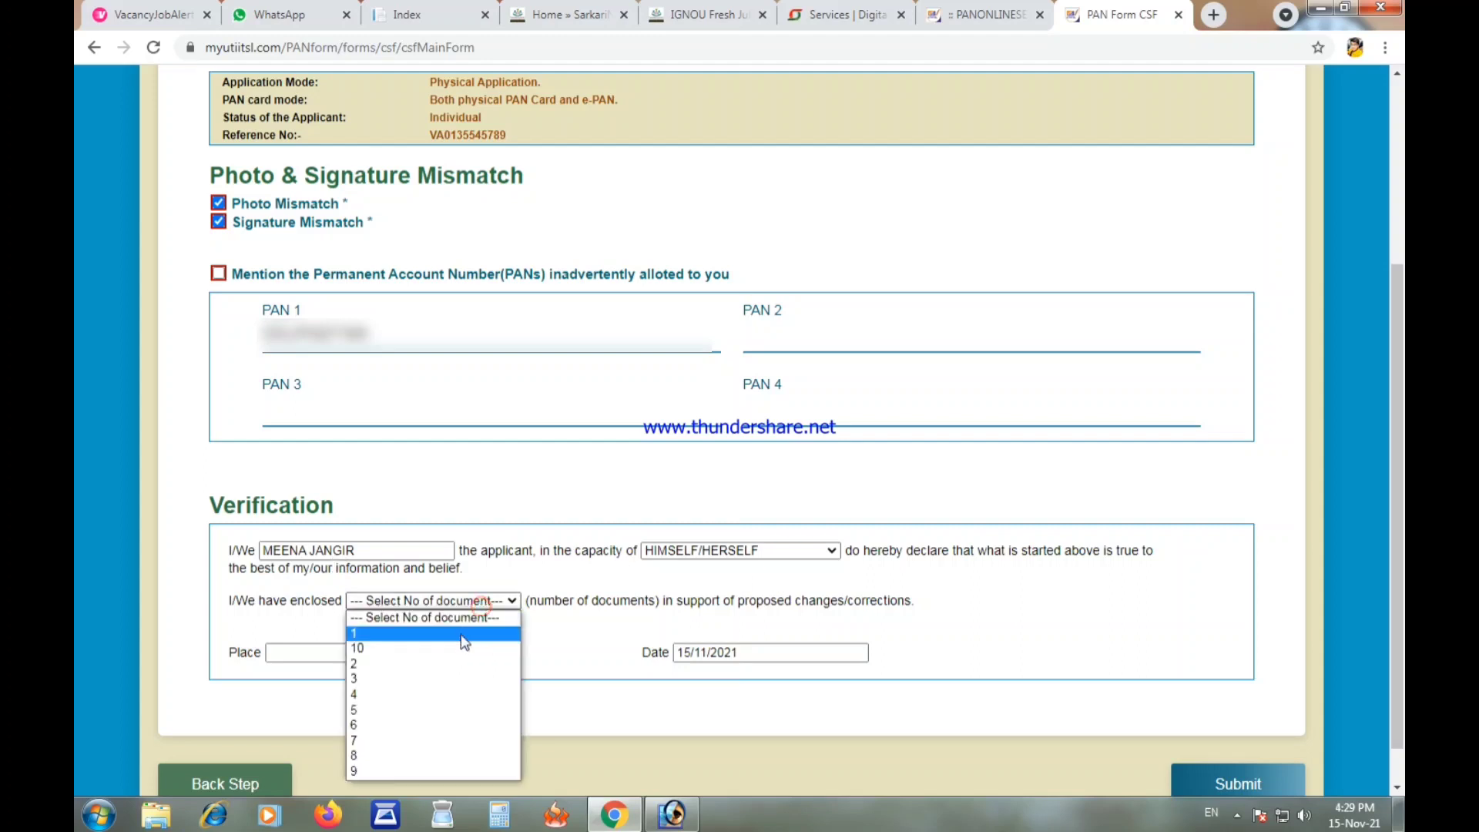
pyautogui.click(456, 633)
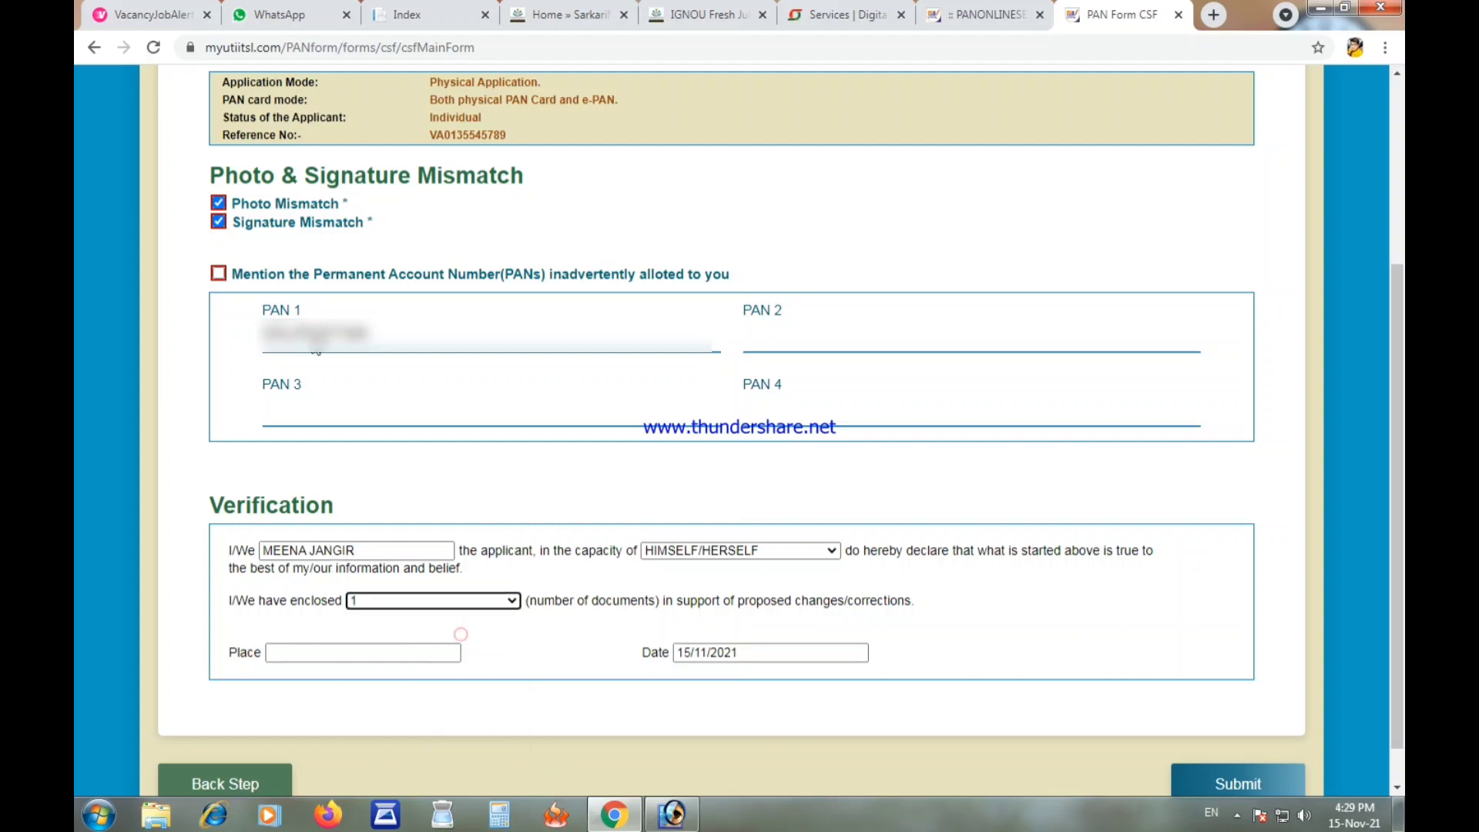
pyautogui.click(365, 646)
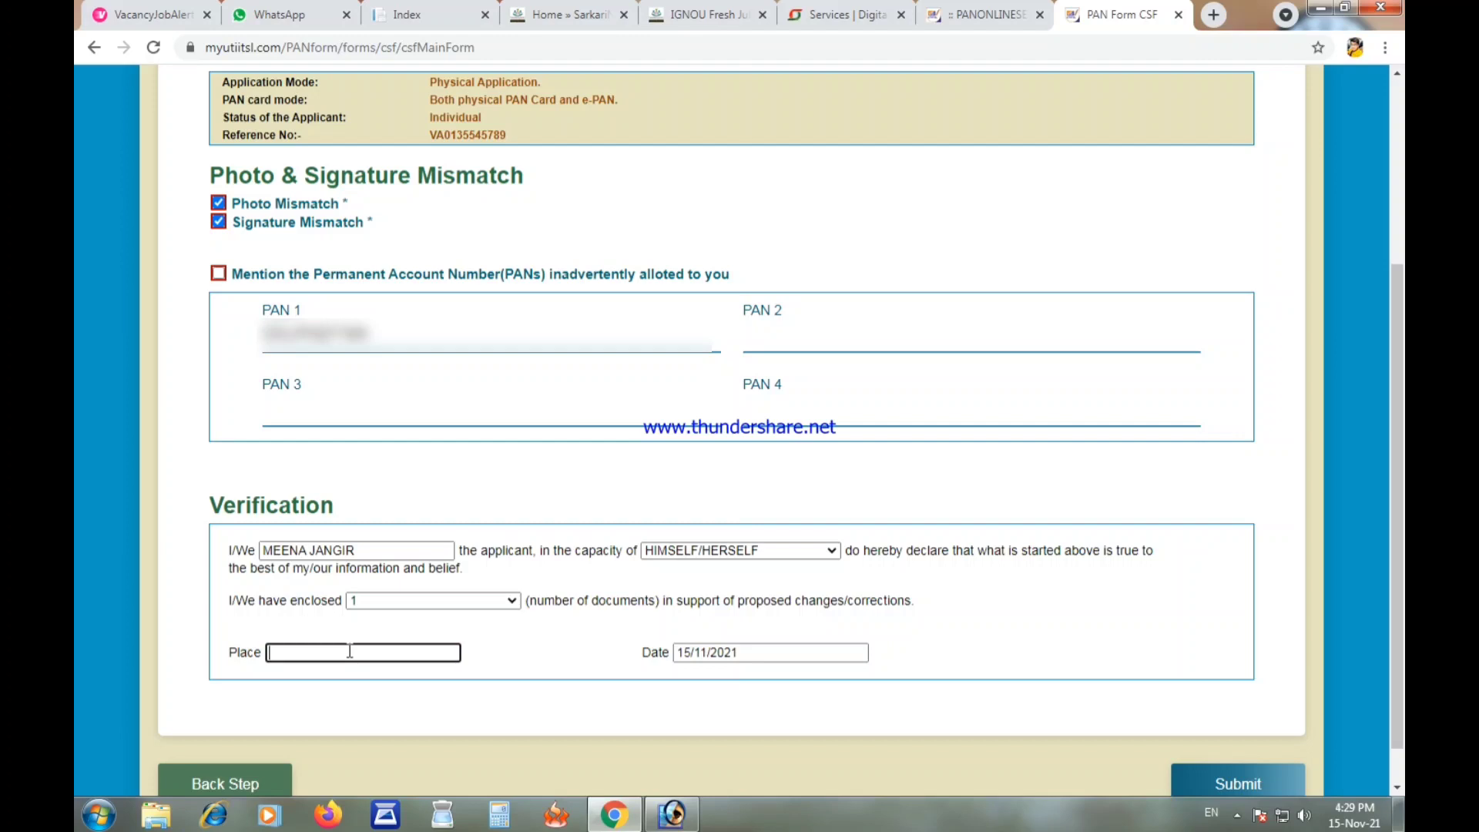
pyautogui.write('SIRSA')
pyautogui.click(751, 677)
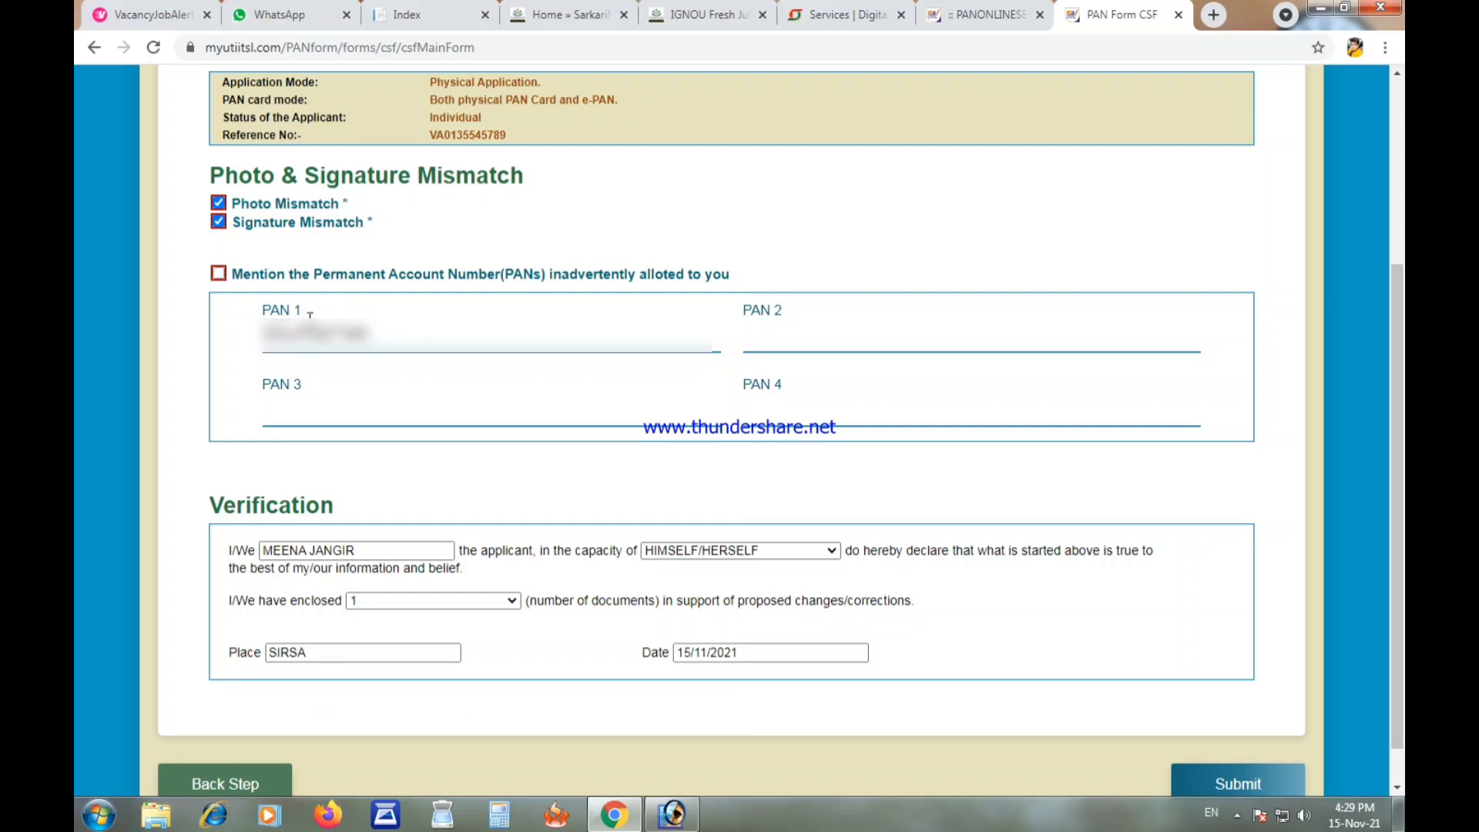
pyautogui.scroll(1, 266, 335)
pyautogui.scroll(-1, 739, 431)
pyautogui.click(1238, 783)
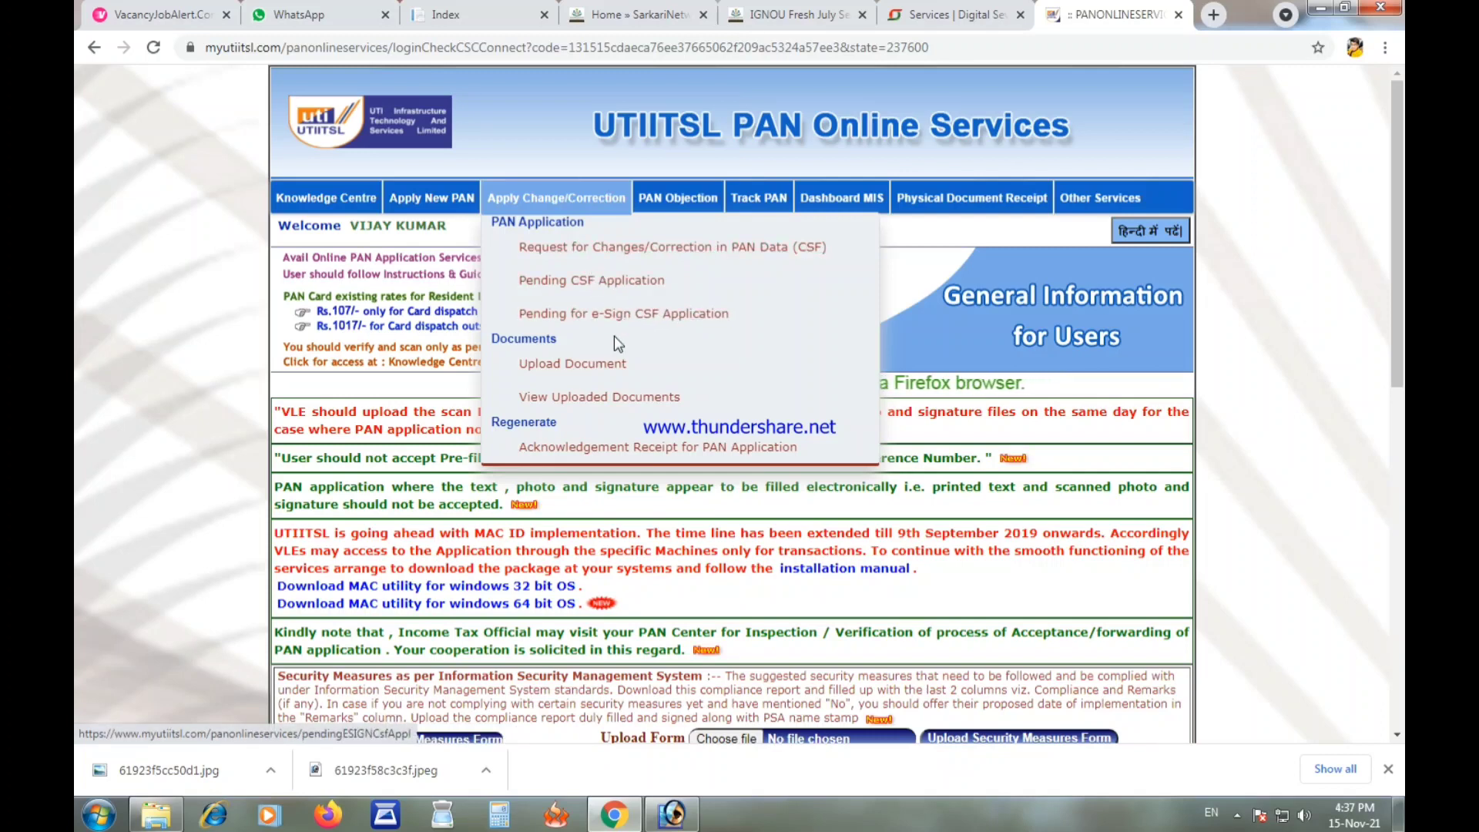
# Step: Go to Upload Document, open the application's upload dialog, and pick a file for the CSF form
pyautogui.click(581, 365)
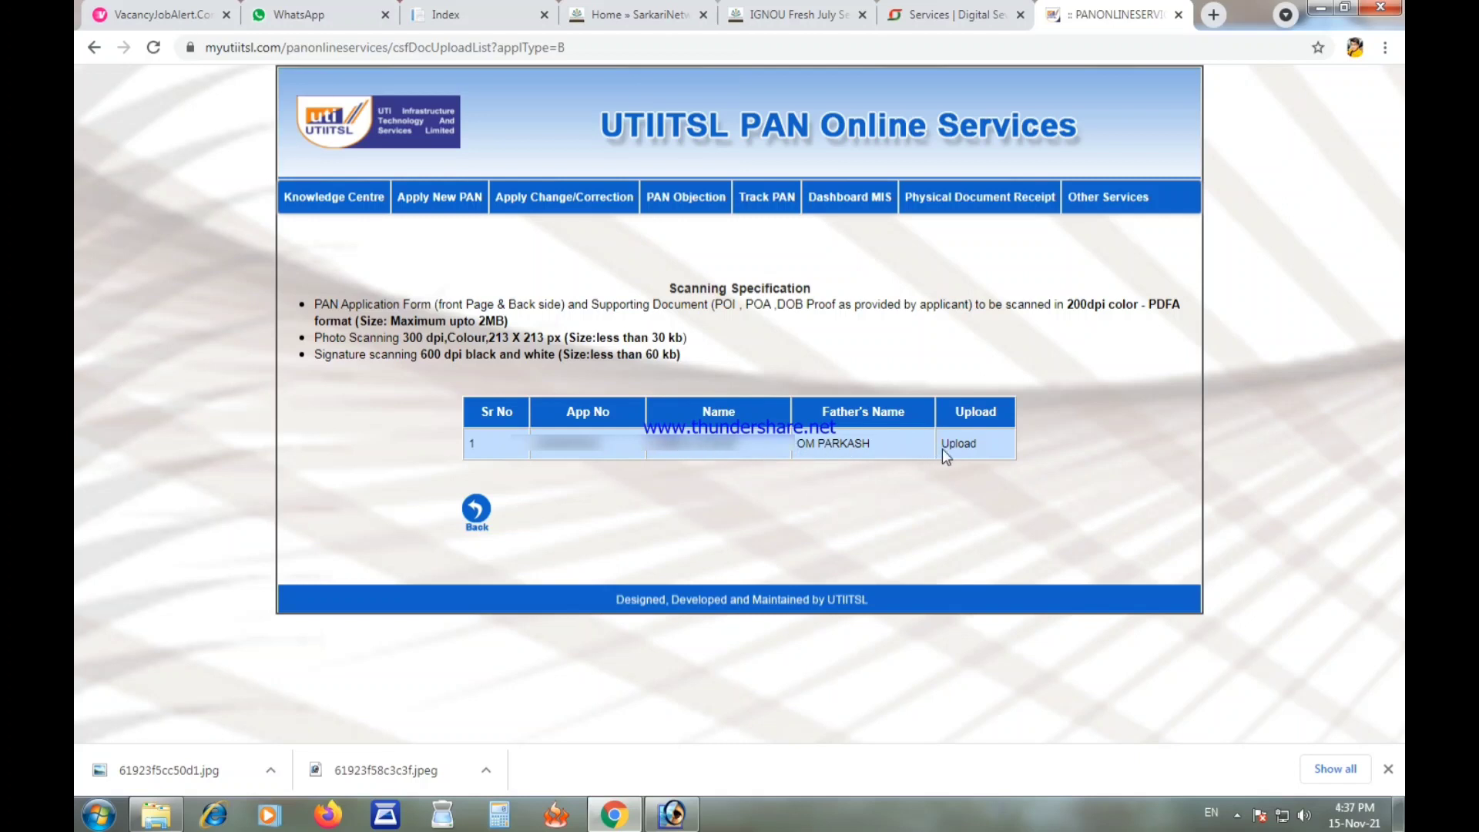
pyautogui.click(964, 442)
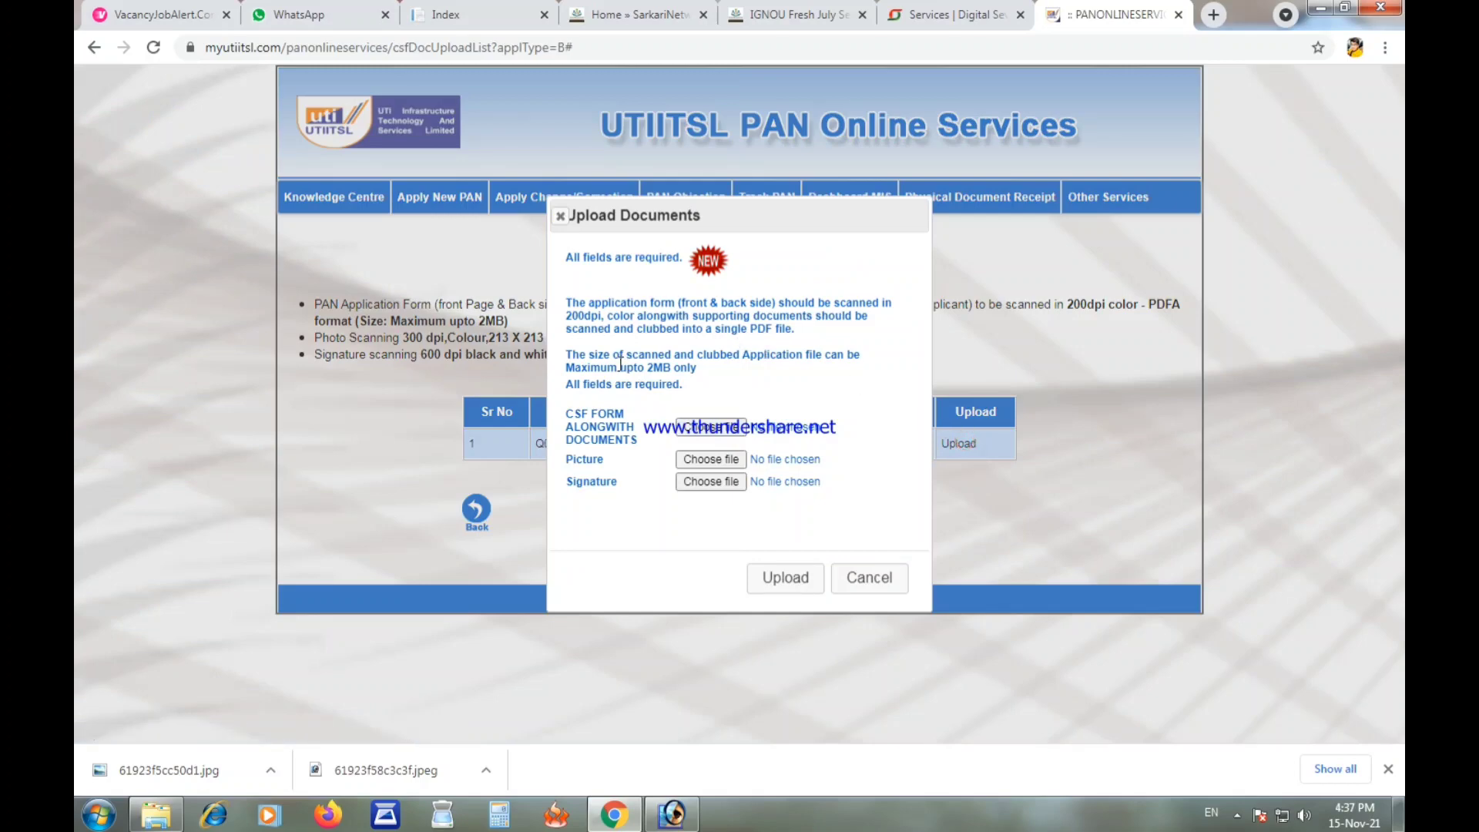
pyautogui.click(701, 437)
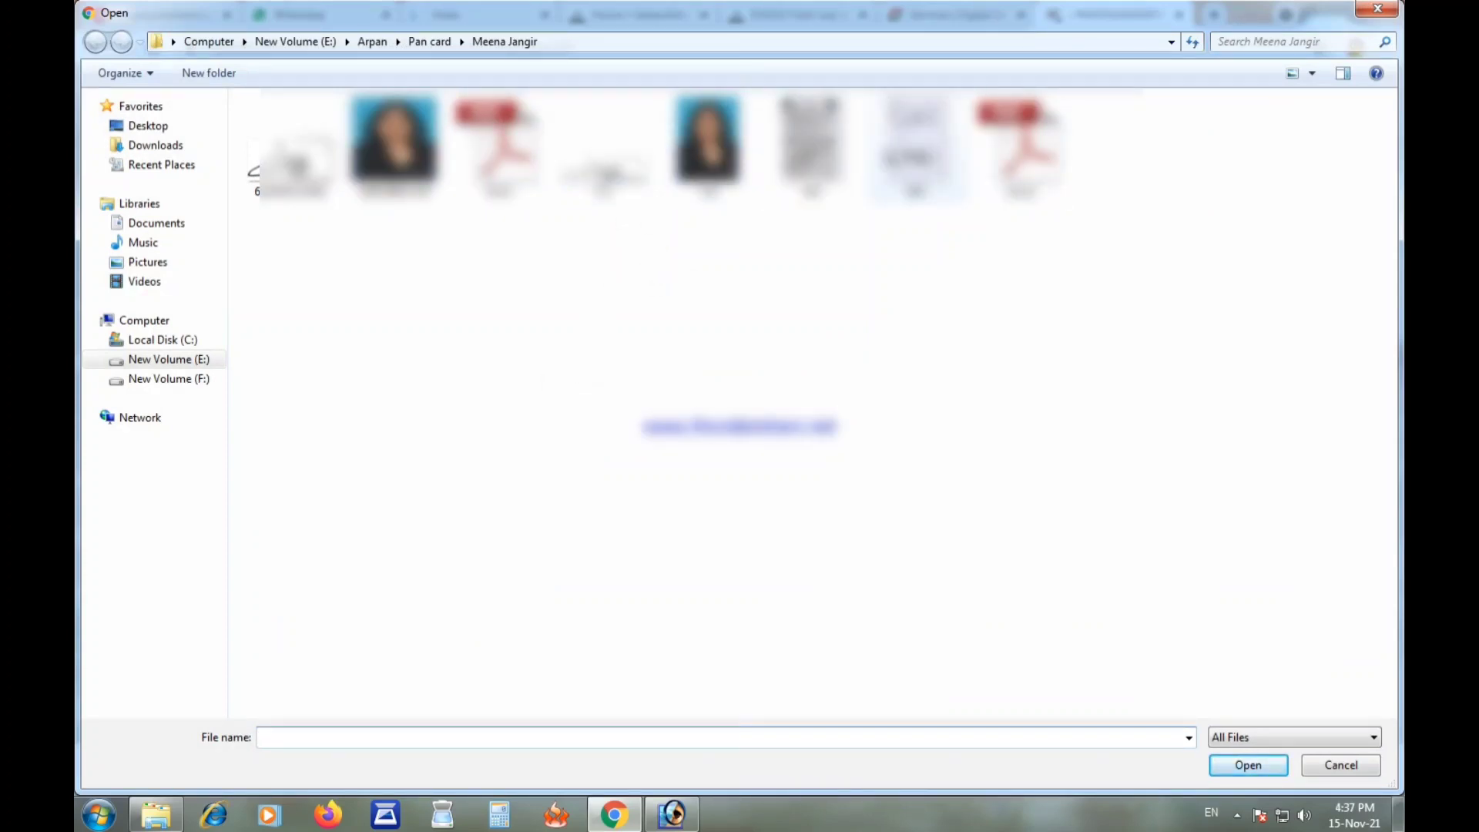
# Step: Open form.pdf in Adobe Reader and scroll through the scanned CSF form pages
pyautogui.click(499, 150)
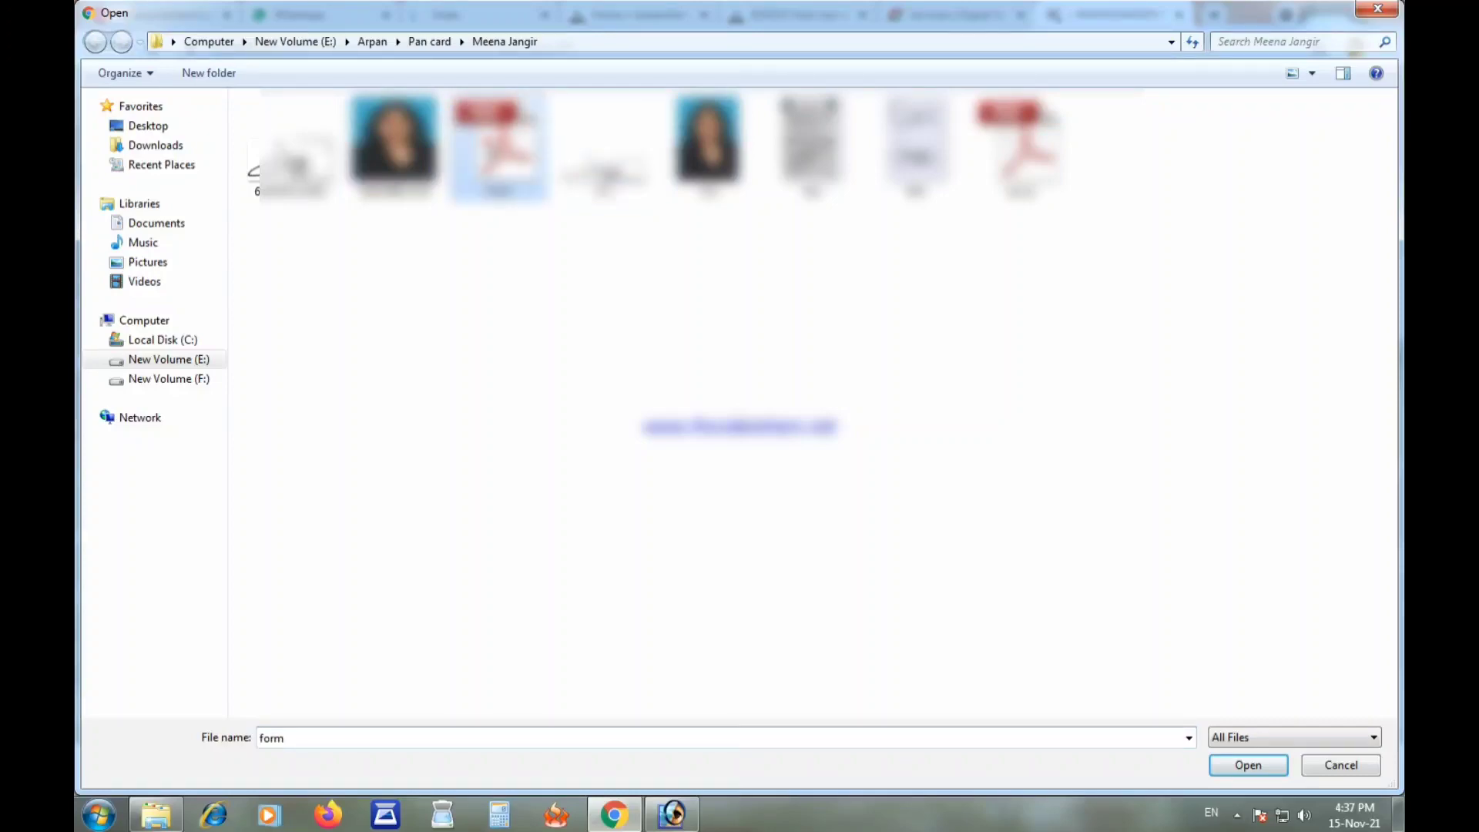
pyautogui.rightClick(487, 141)
pyautogui.click(545, 207)
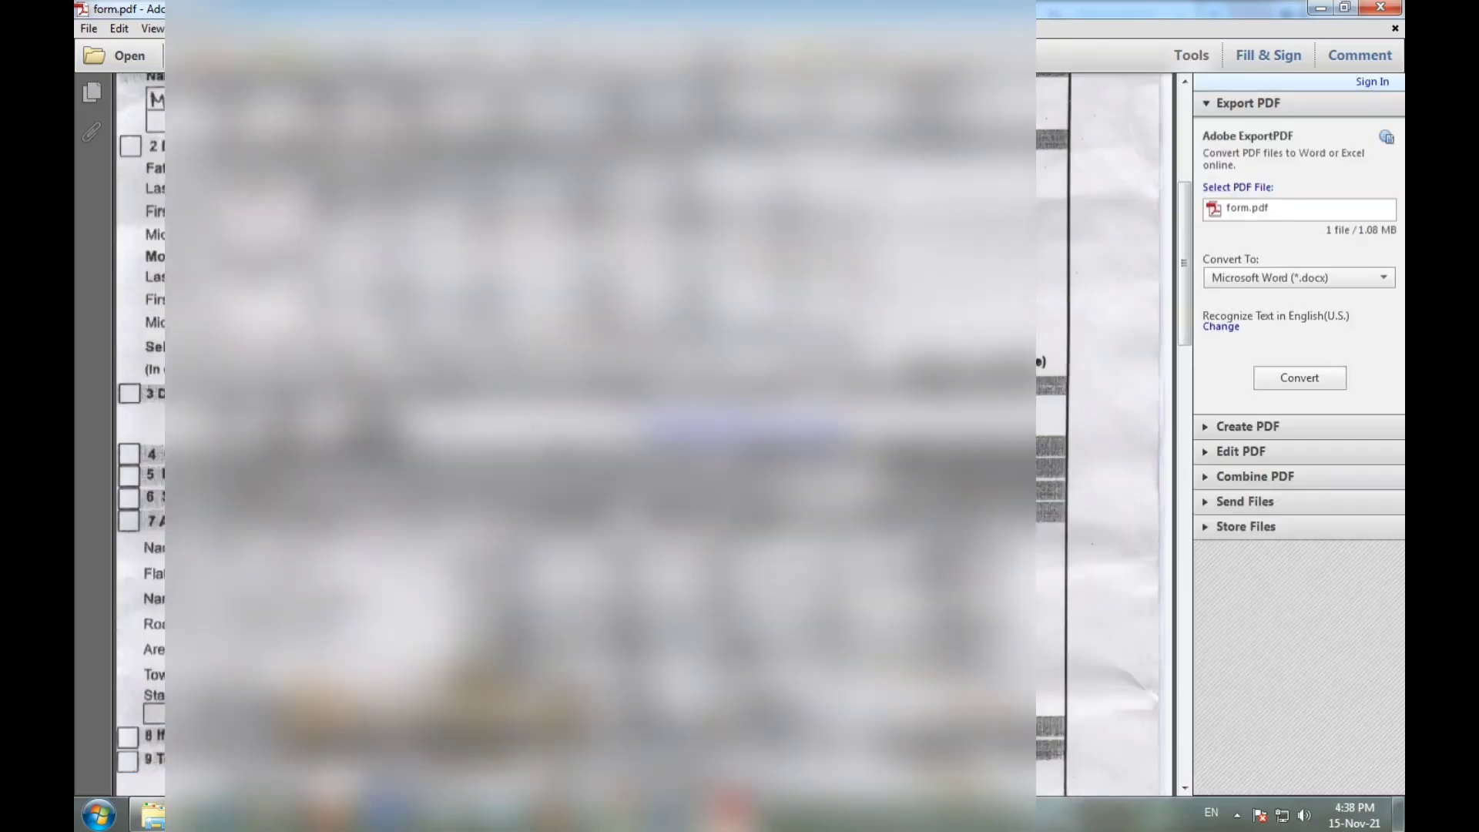
pyautogui.scroll(-10, 644, 431)
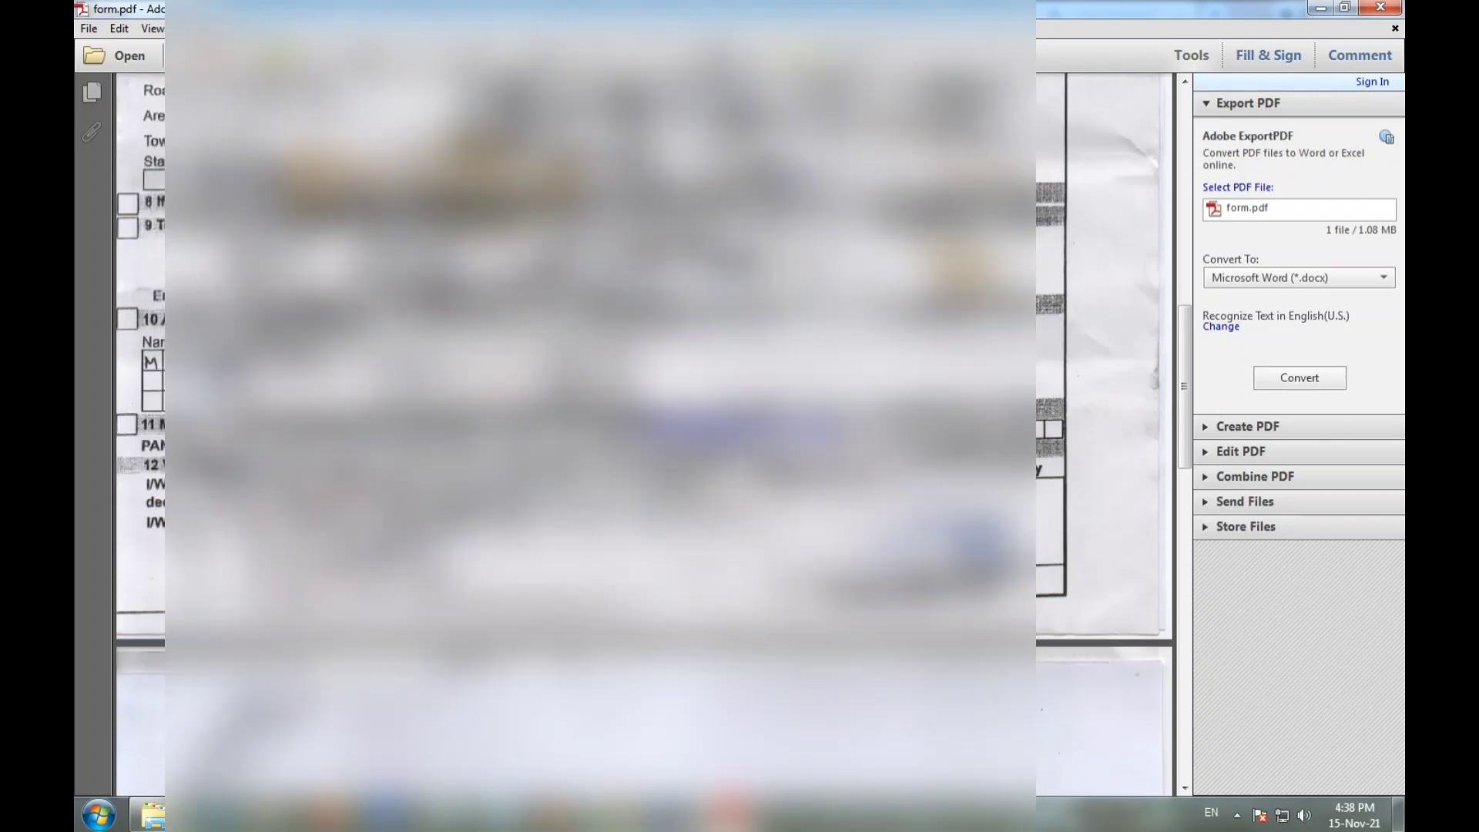
pyautogui.scroll(-3, 645, 432)
pyautogui.scroll(-1, 644, 432)
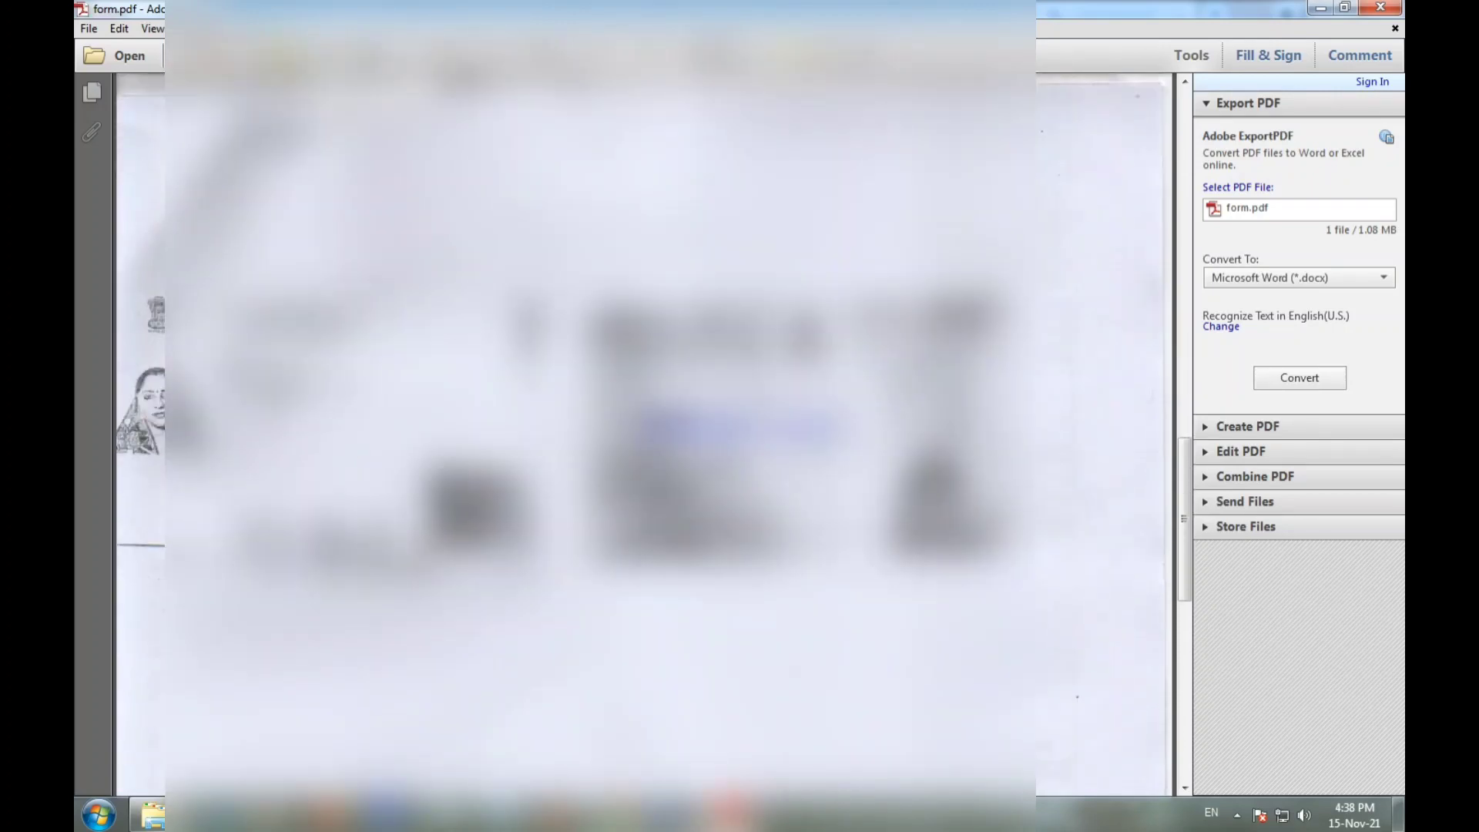